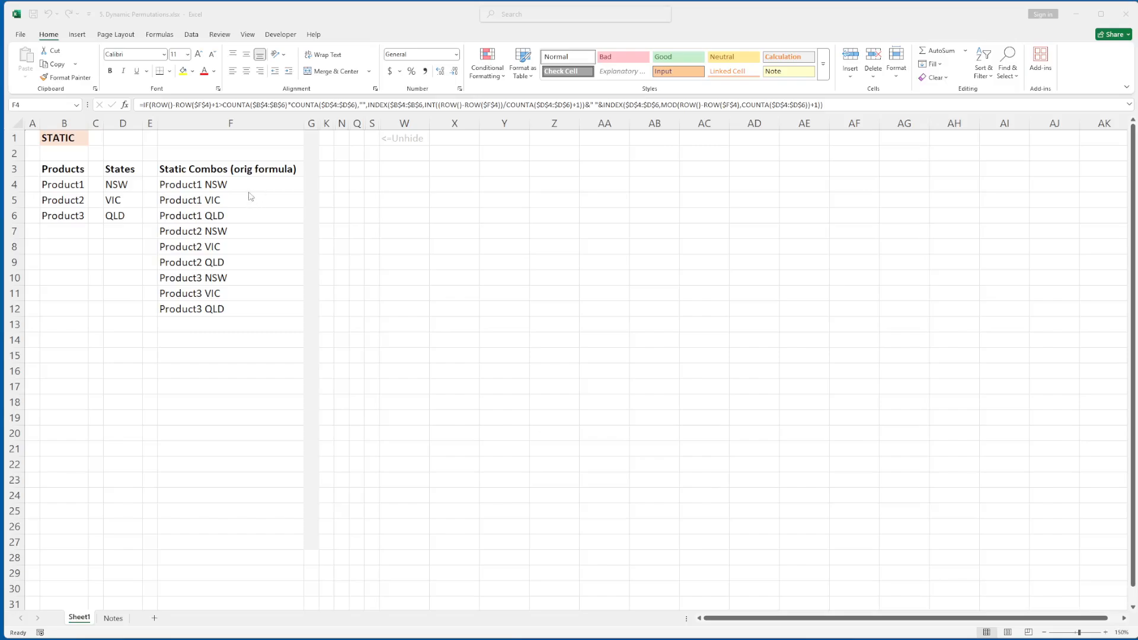
# - Examine the INT and MOD parts of the combination formula in F4 without changing it
pyautogui.click(217, 184)
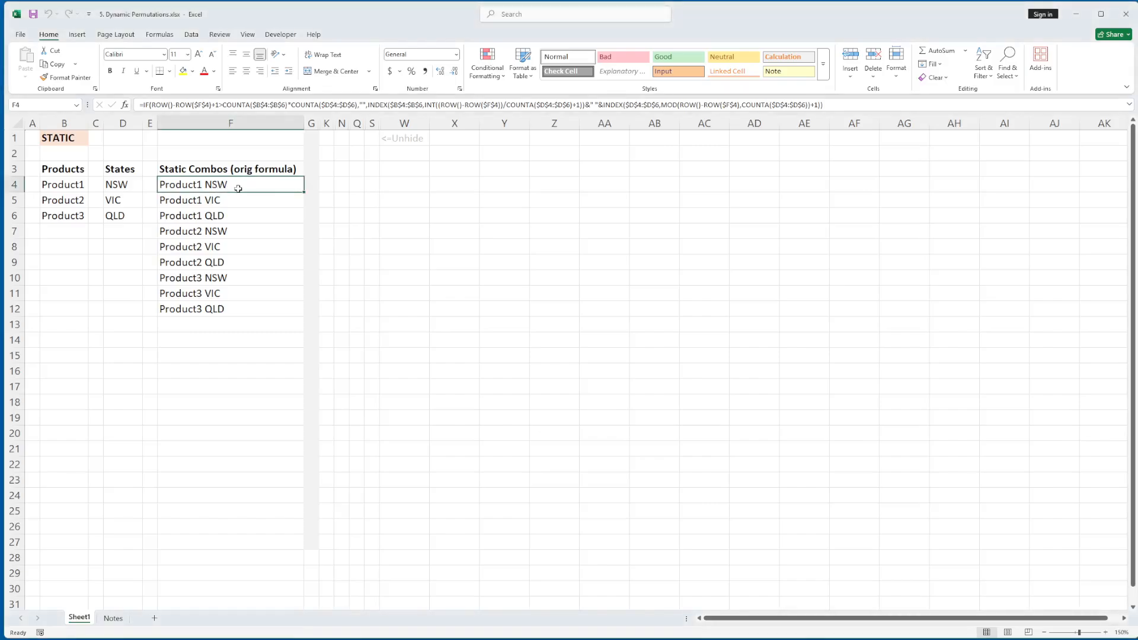
pyautogui.press('F2')
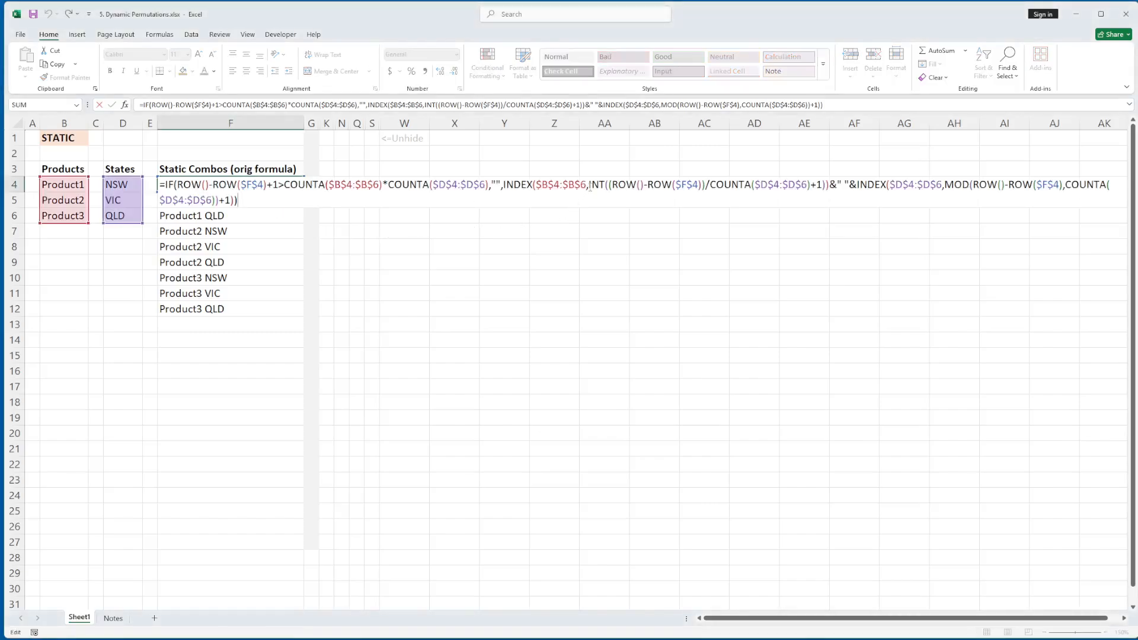
pyautogui.doubleClick(590, 186)
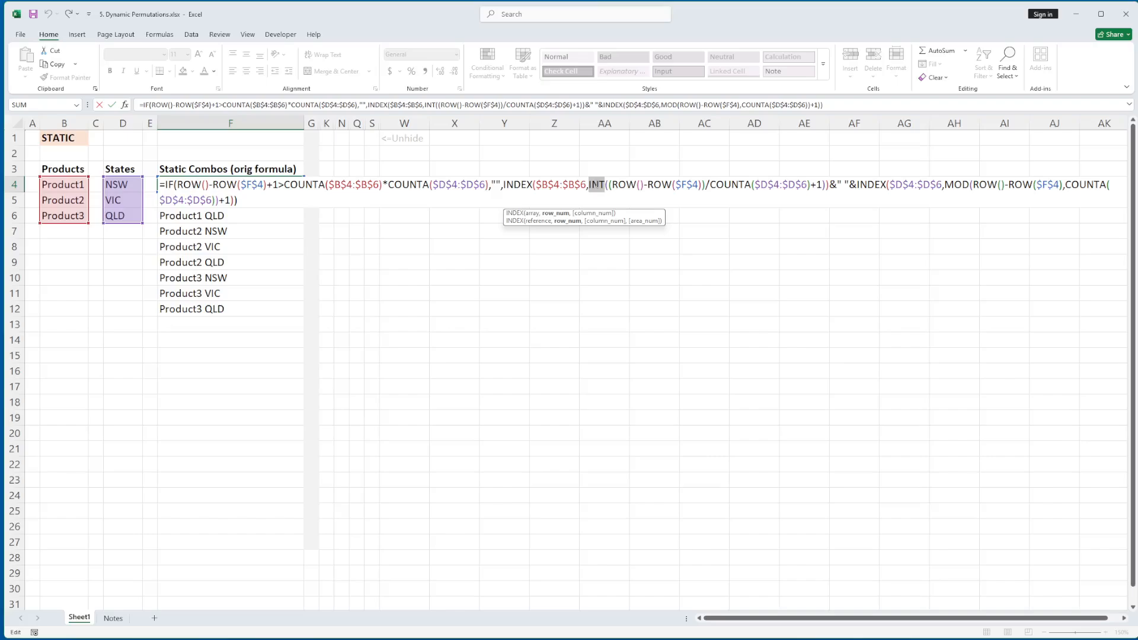
pyautogui.doubleClick(956, 185)
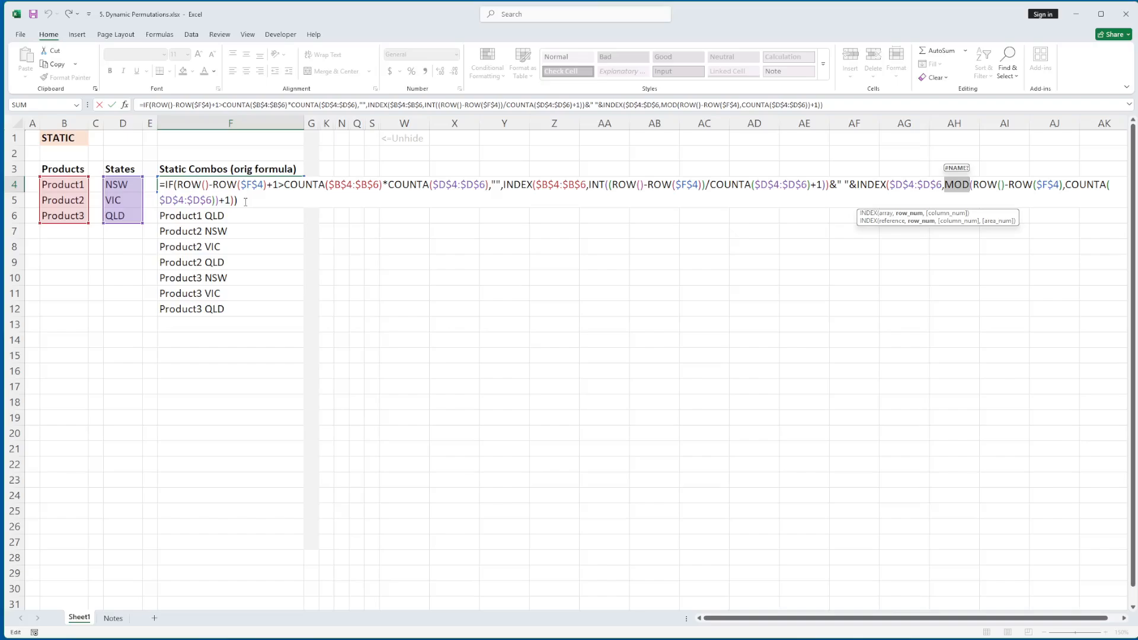
pyautogui.press('Escape')
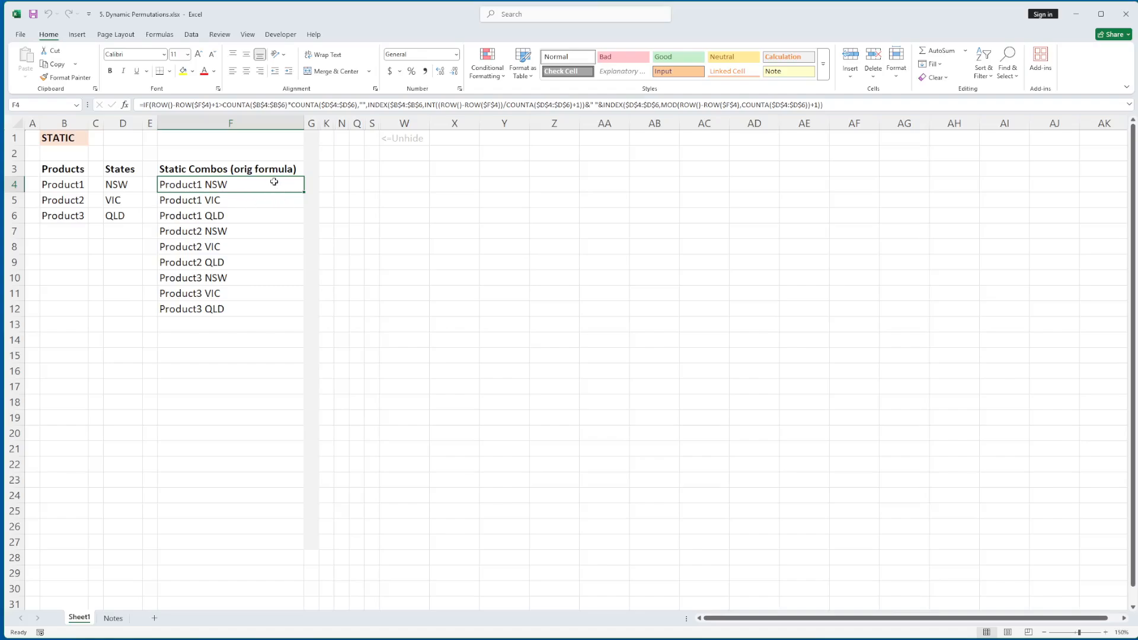
# - Copy the combination formula from F4 into F5:F12
pyautogui.hotkey('ctrl', 'c')
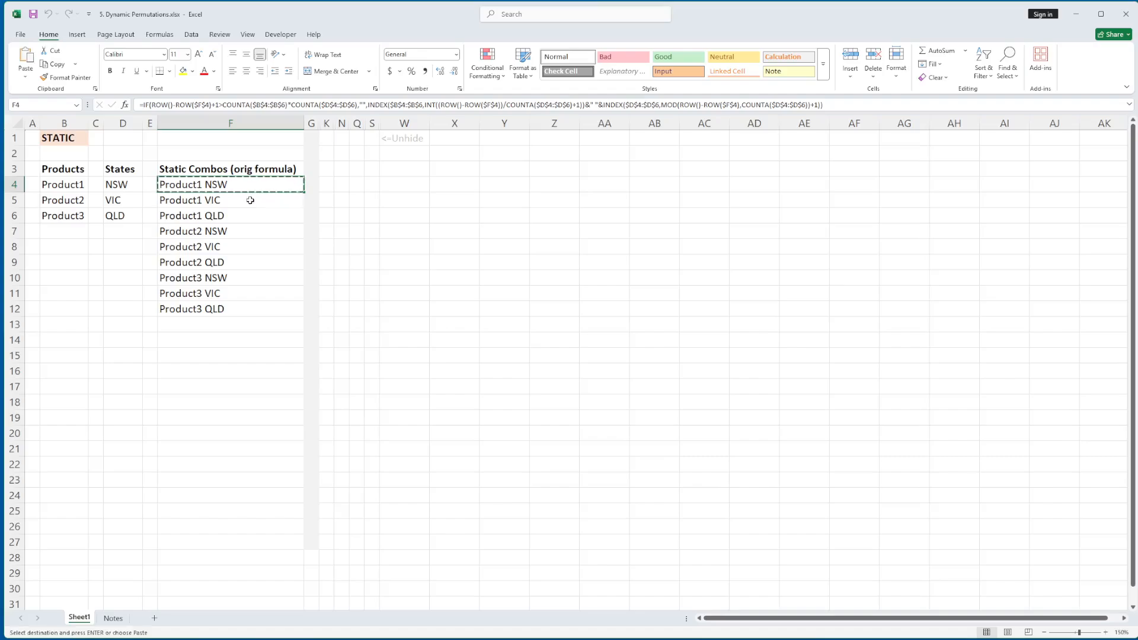
pyautogui.moveTo(249, 201); pyautogui.dragTo(242, 303)
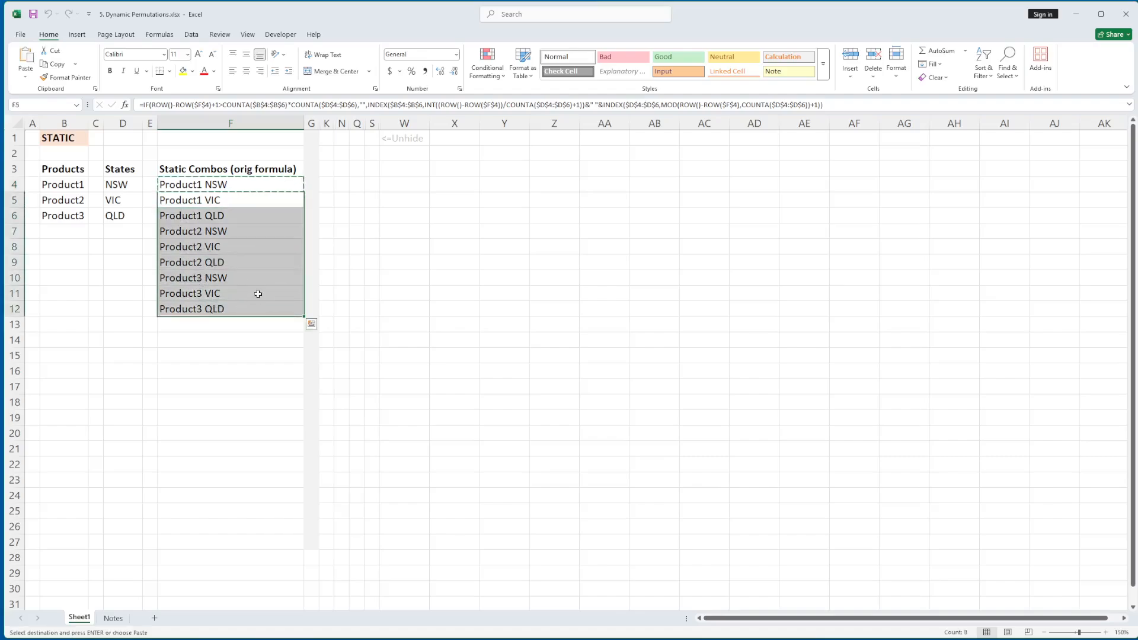
pyautogui.press('Return')
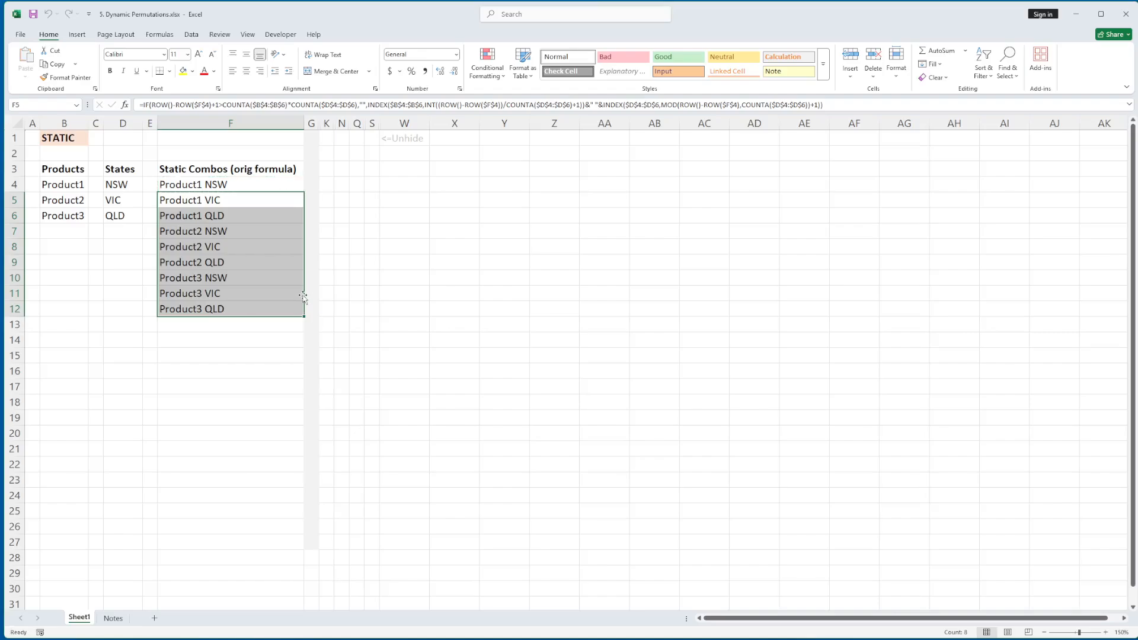
# - Examine the static Products list, the States list and the combinations listed in F4:F12
pyautogui.click(74, 186)
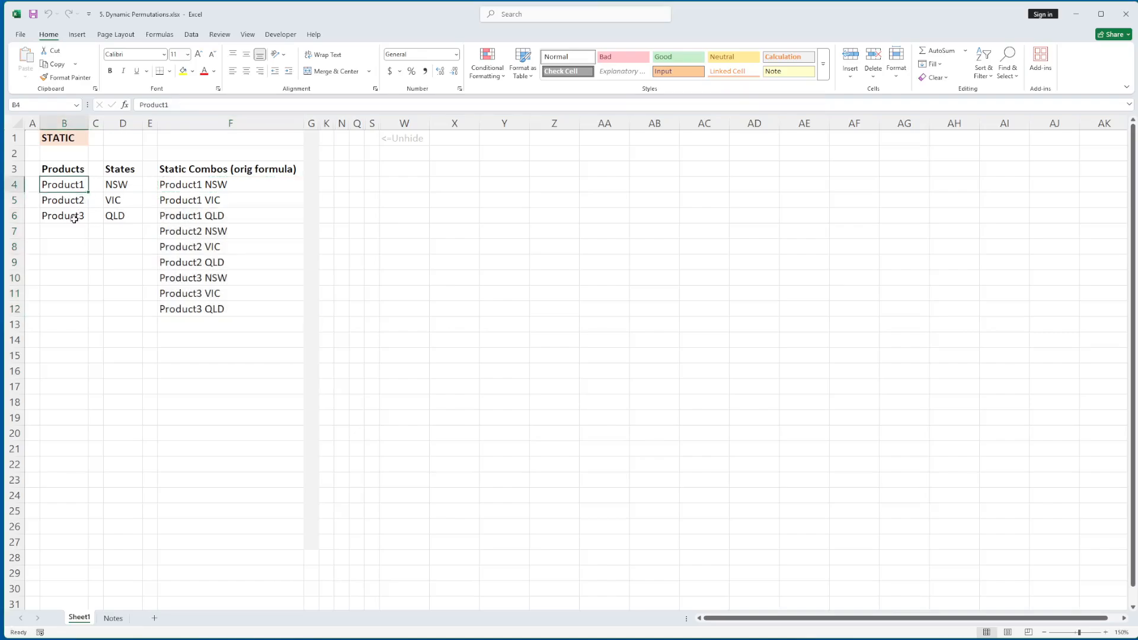
pyautogui.keyDown('shift'); pyautogui.click(73, 217); pyautogui.keyUp('shift')
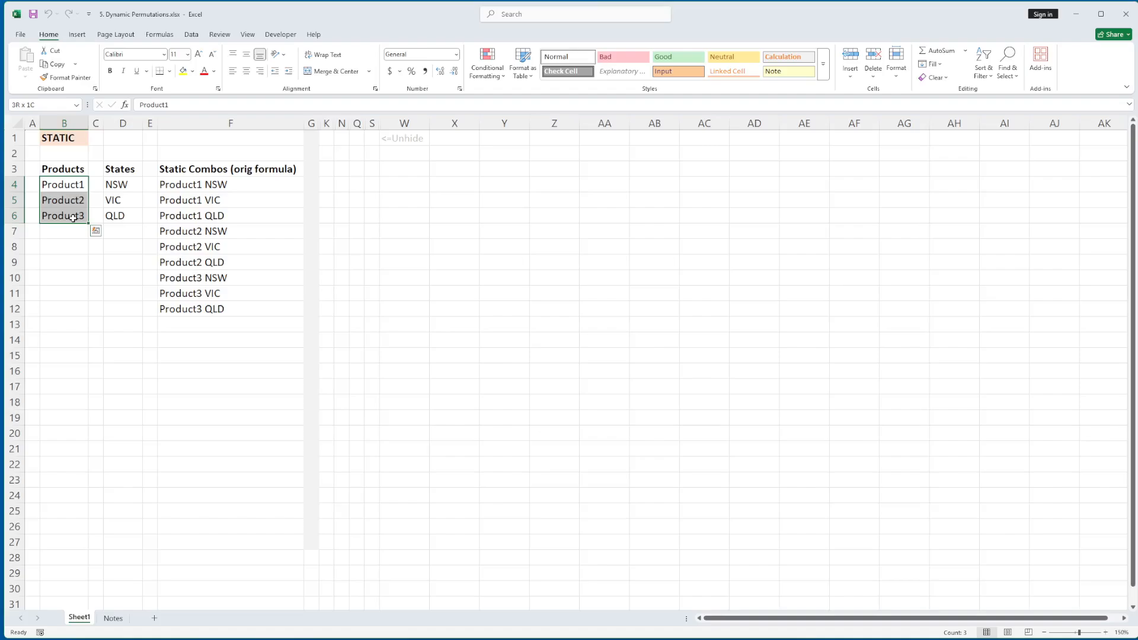
pyautogui.click(128, 185)
pyautogui.keyDown('shift'); pyautogui.click(131, 212); pyautogui.keyUp('shift')
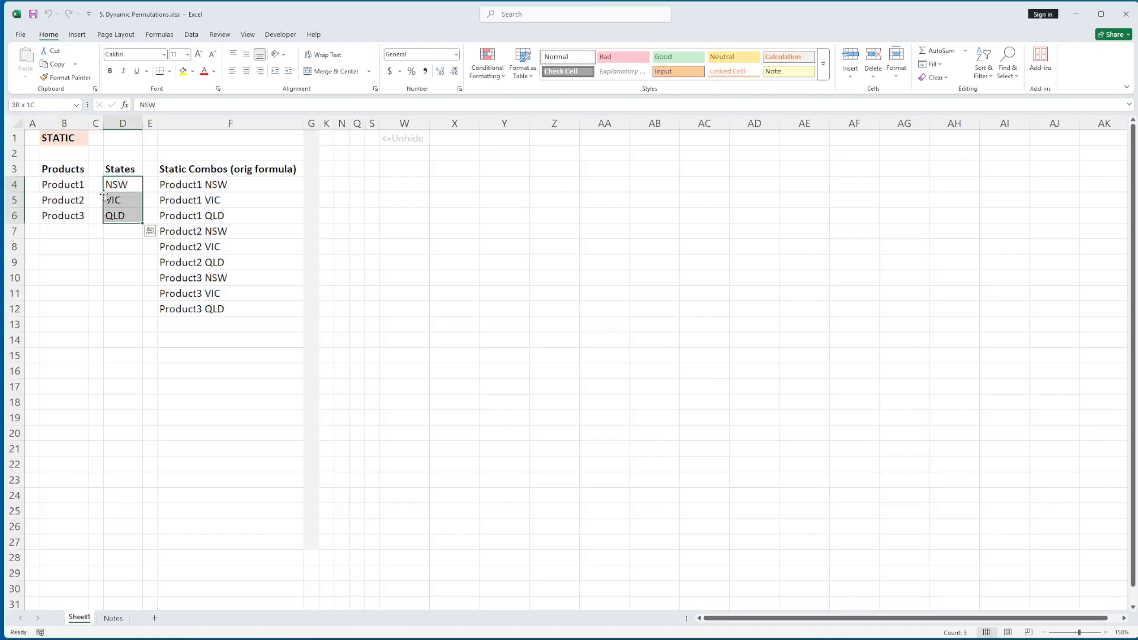
pyautogui.click(201, 183)
pyautogui.keyDown('shift'); pyautogui.click(210, 312); pyautogui.keyUp('shift')
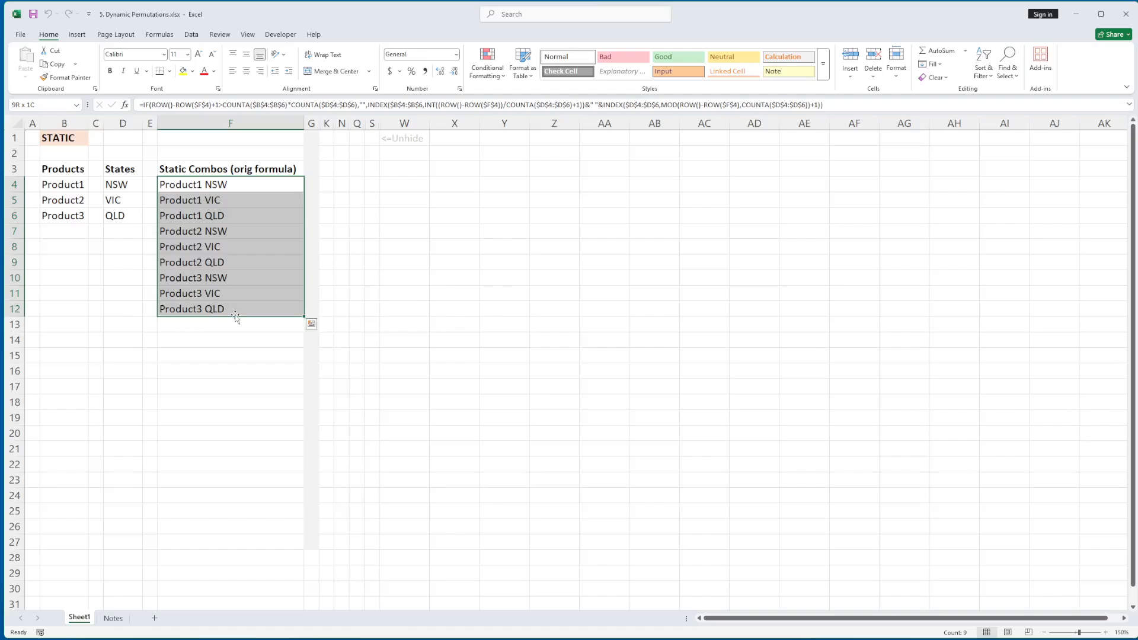
pyautogui.click(243, 309)
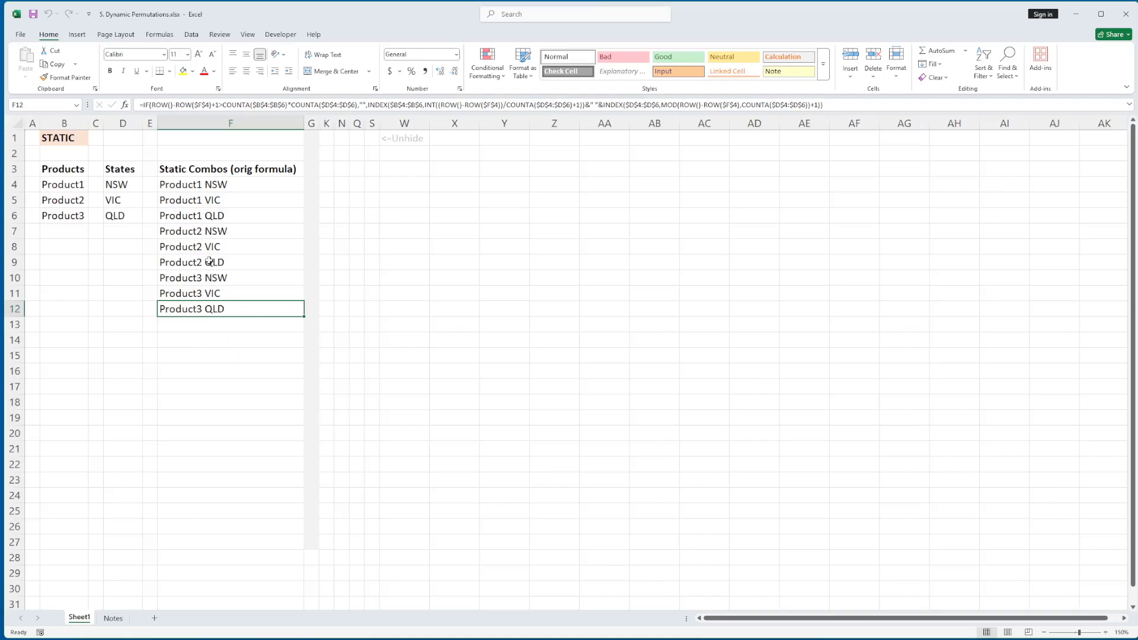
# - Check which fixed product and state ranges the formula in F4 refers to, leaving it unedited
pyautogui.click(178, 188)
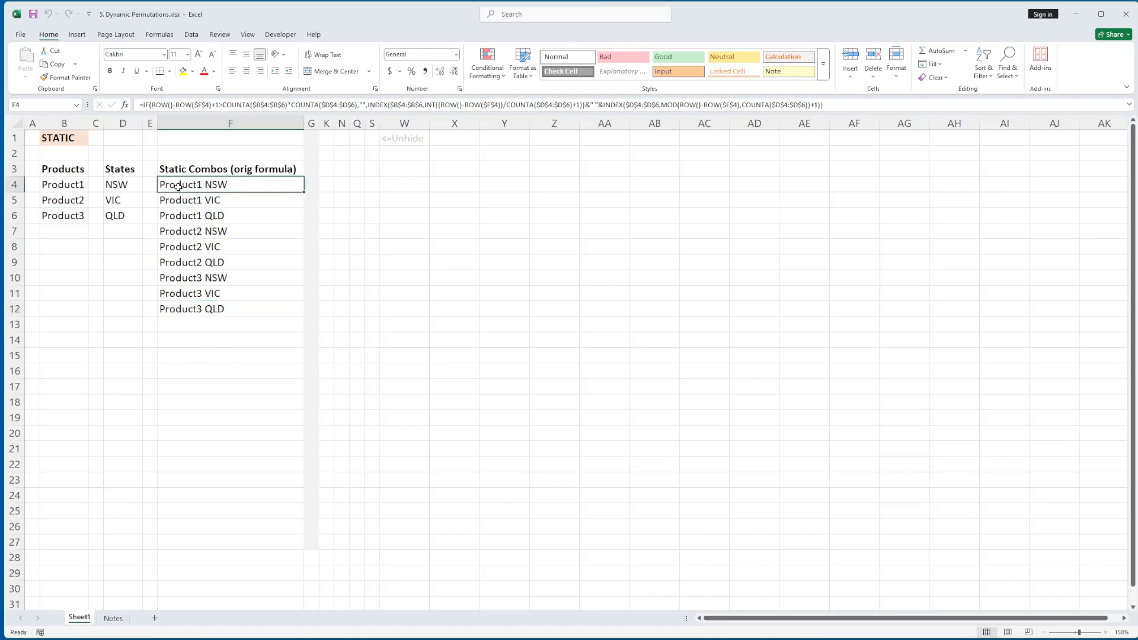
pyautogui.press('F2')
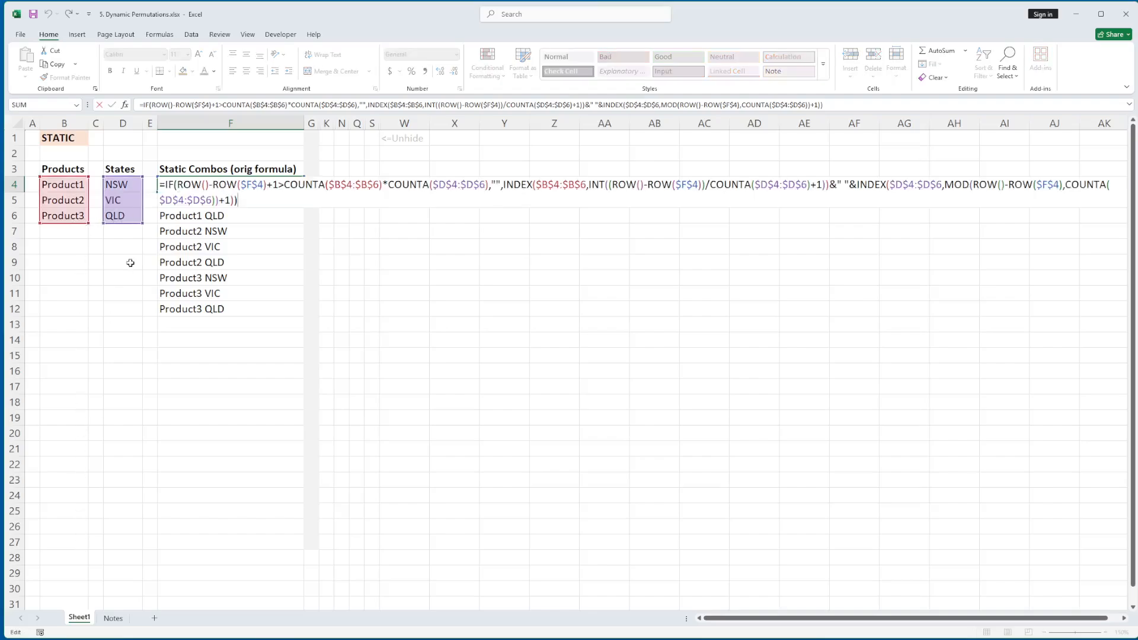
pyautogui.click(135, 511)
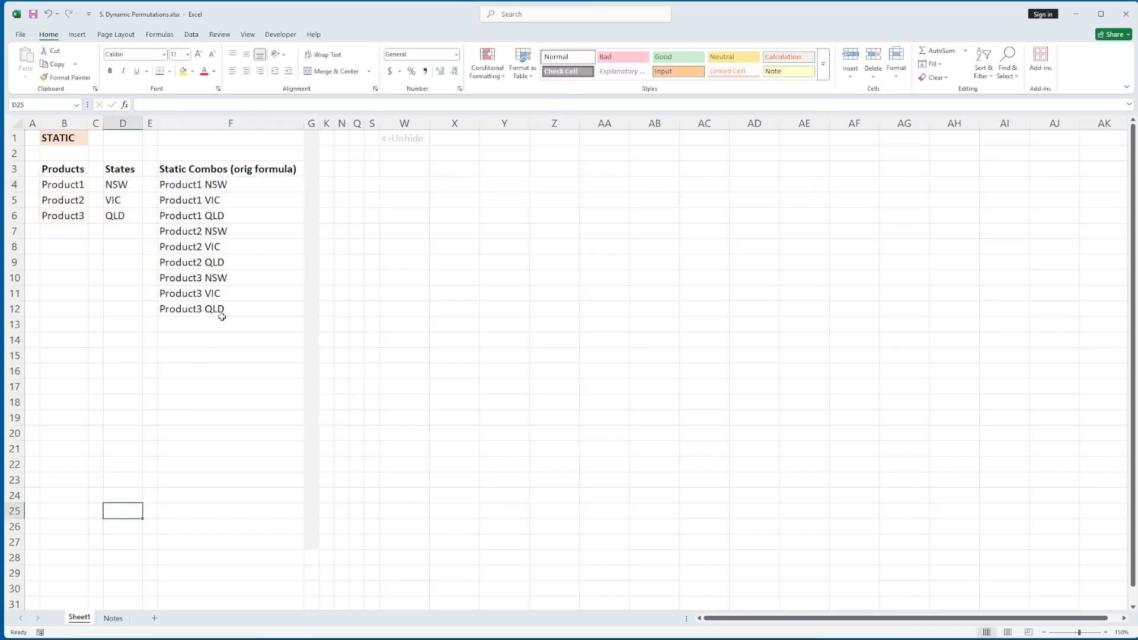
pyautogui.click(185, 184)
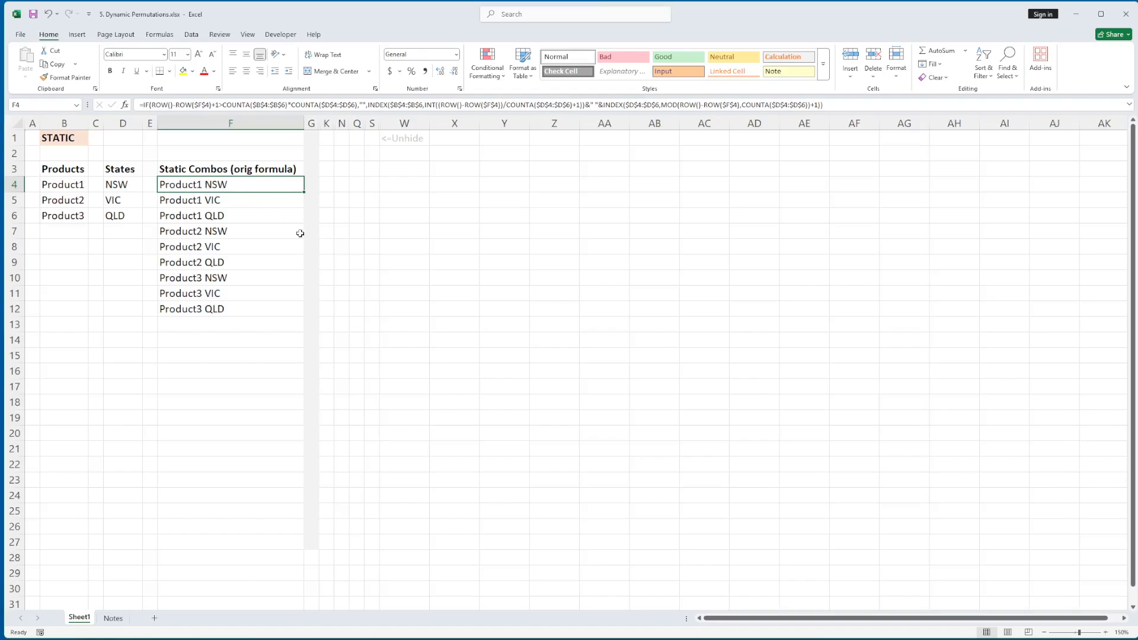
# - Unhide the columns between G and K and look over the dynamic Products and States tables
pyautogui.click(311, 123)
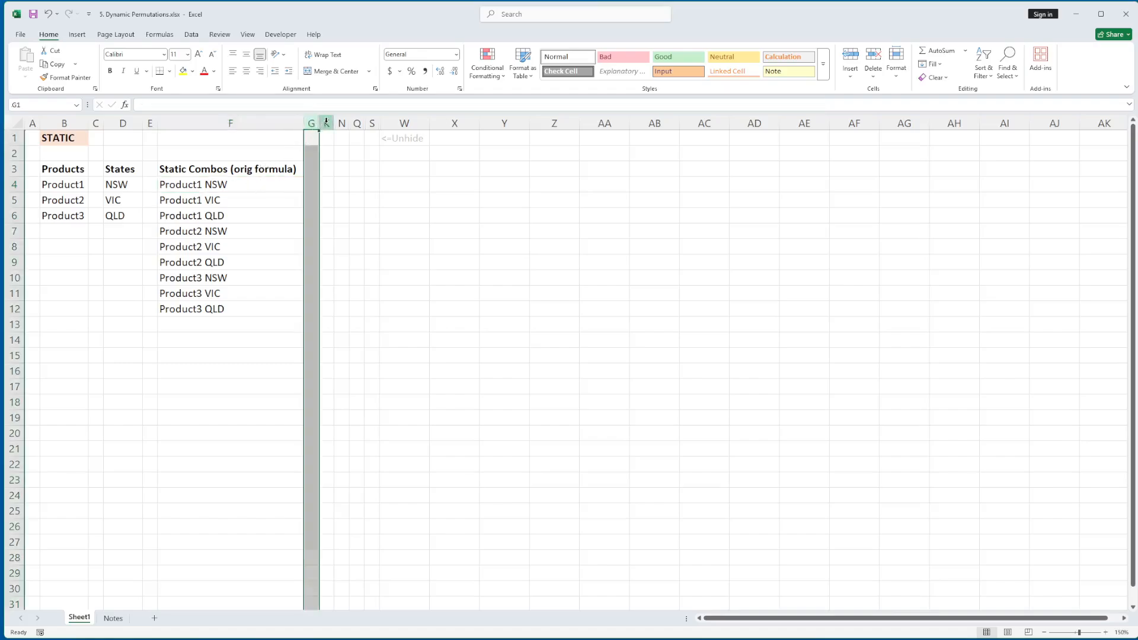
pyautogui.keyDown('shift'); pyautogui.click(326, 123); pyautogui.keyUp('shift')
pyautogui.rightClick(326, 122)
pyautogui.click(353, 306)
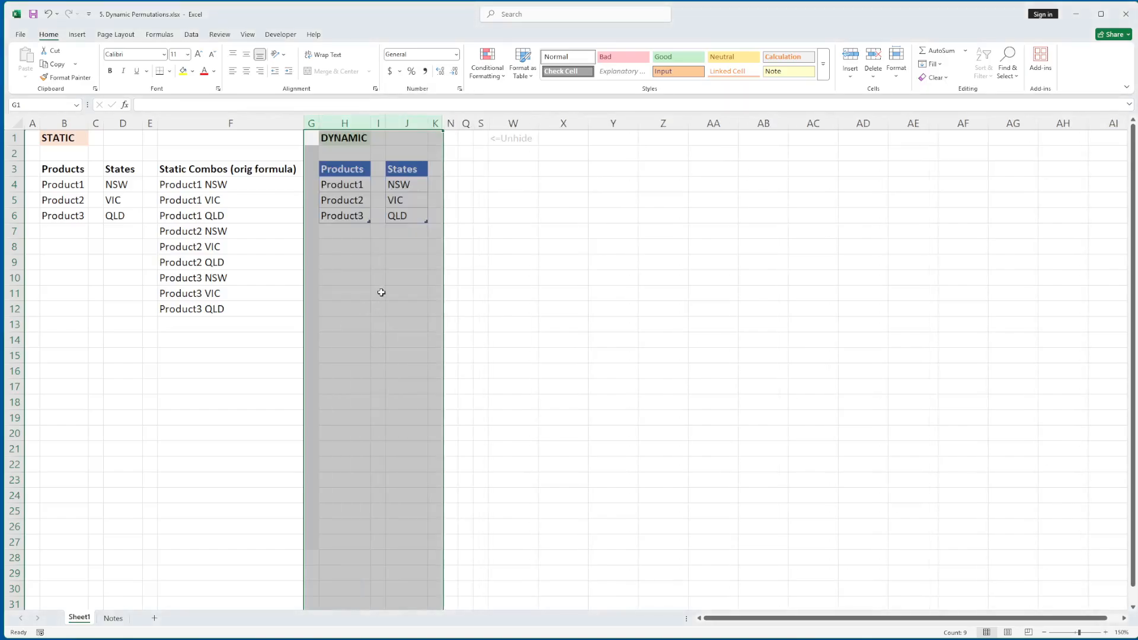
pyautogui.moveTo(352, 175); pyautogui.dragTo(418, 217)
pyautogui.click(401, 172)
pyautogui.click(357, 171)
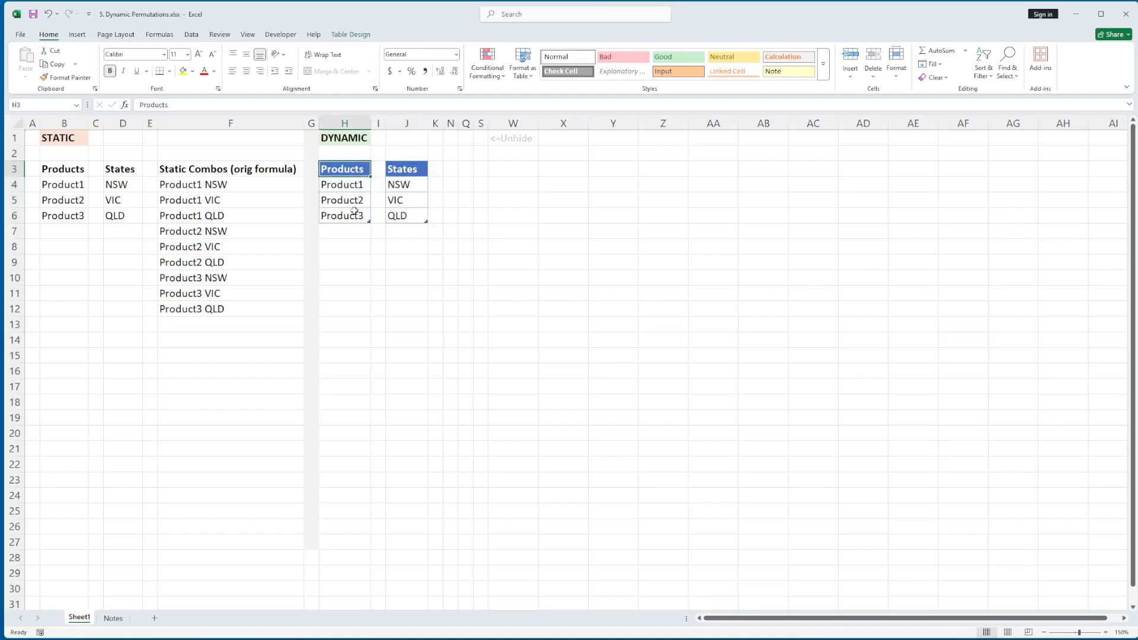
# - Try out the table reference =tblProd[Products] in H10, and clear the cell again
pyautogui.click(341, 279)
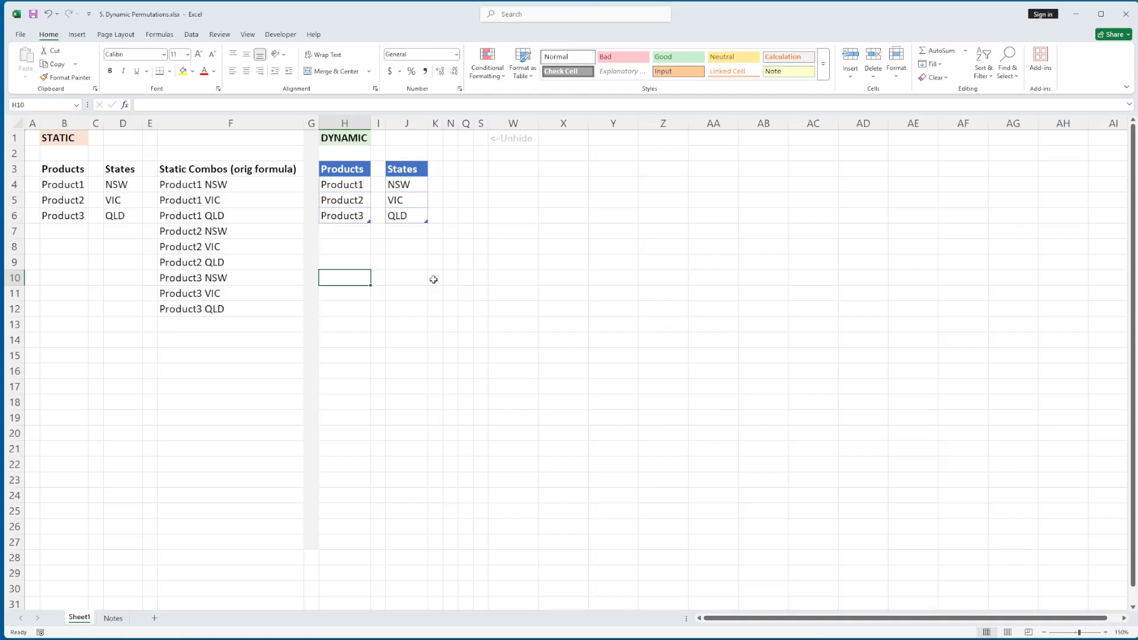
pyautogui.write('=')
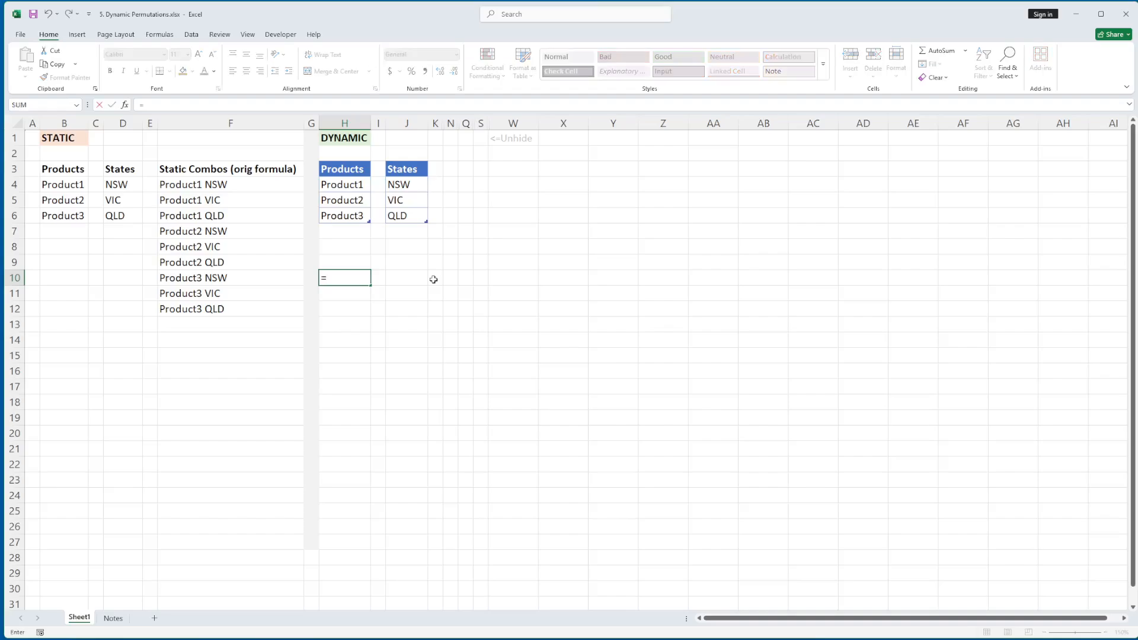
pyautogui.write('tbl')
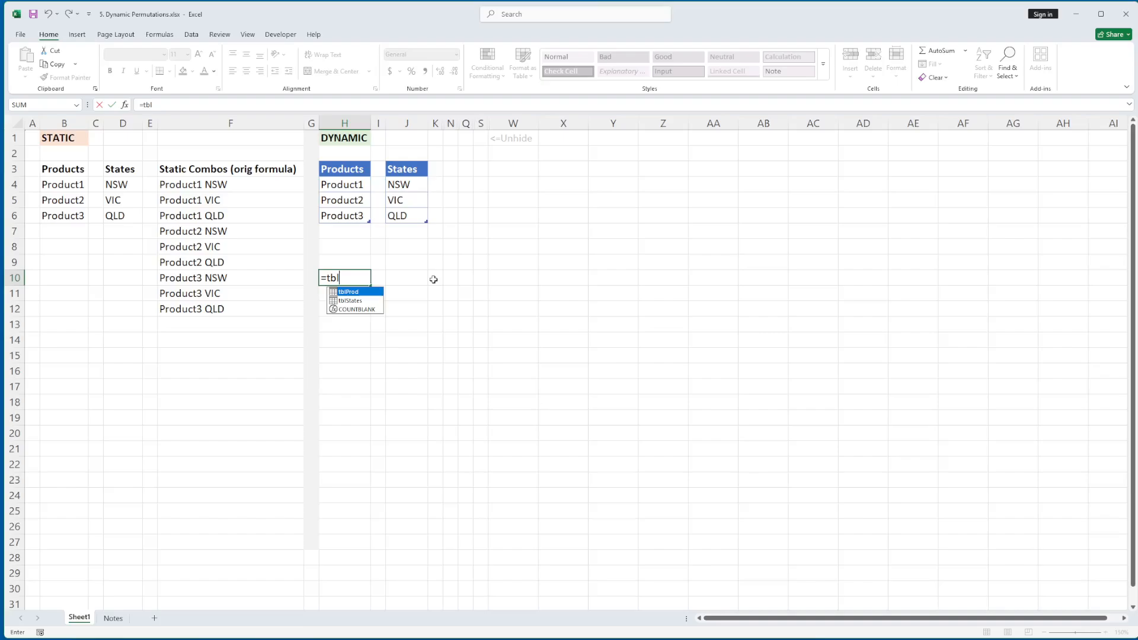
pyautogui.press('Tab')
pyautogui.write('[')
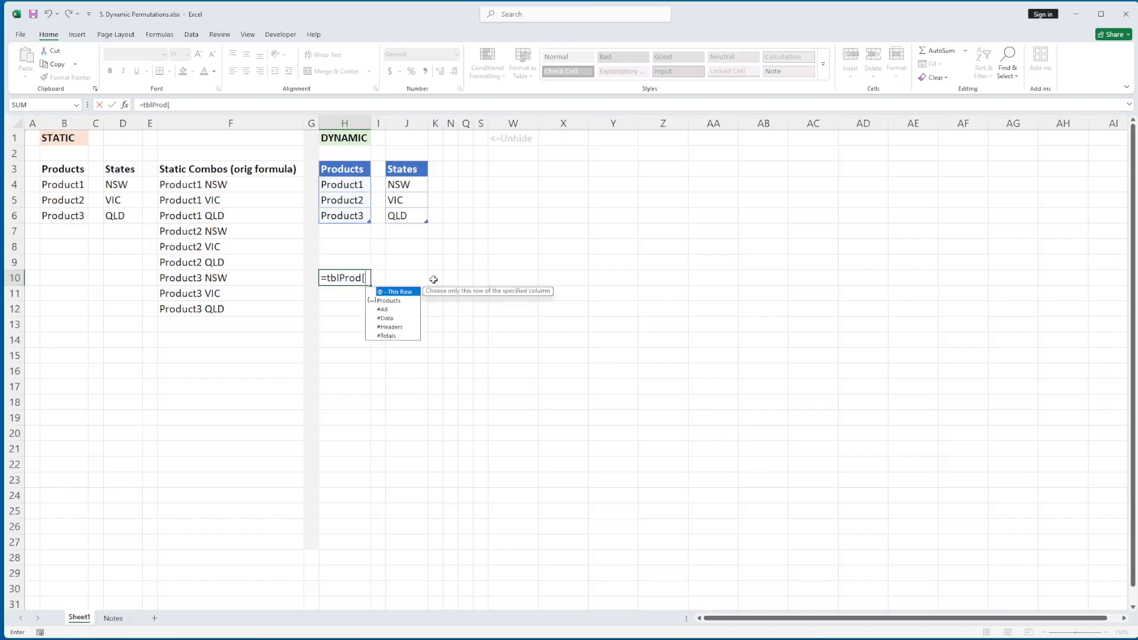
pyautogui.doubleClick(396, 303)
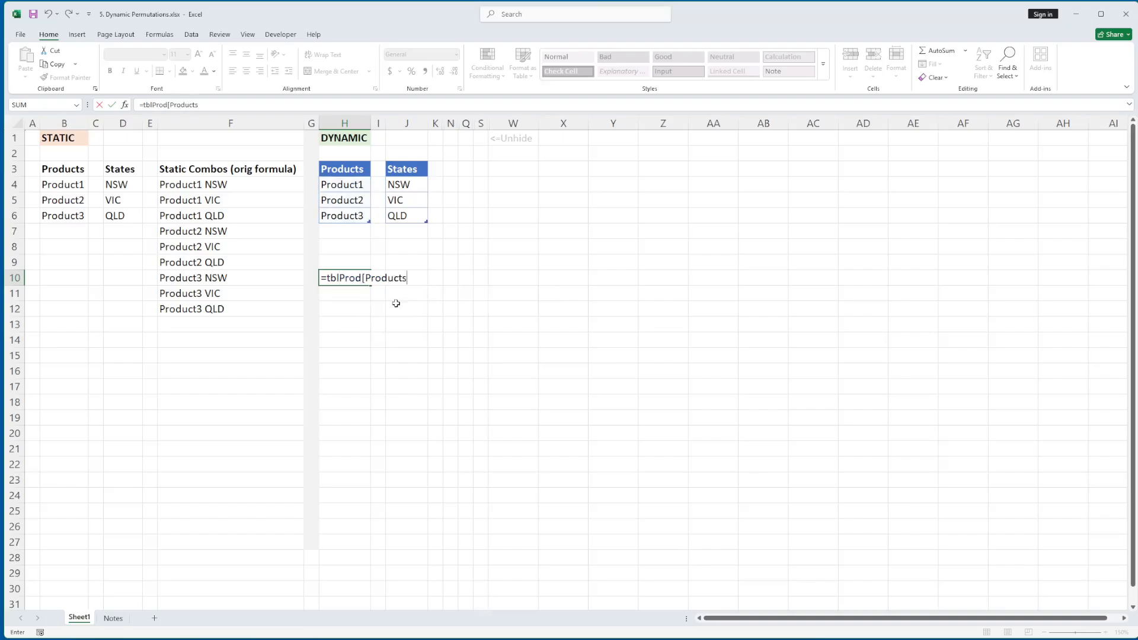
pyautogui.write(']')
pyautogui.press('Return')
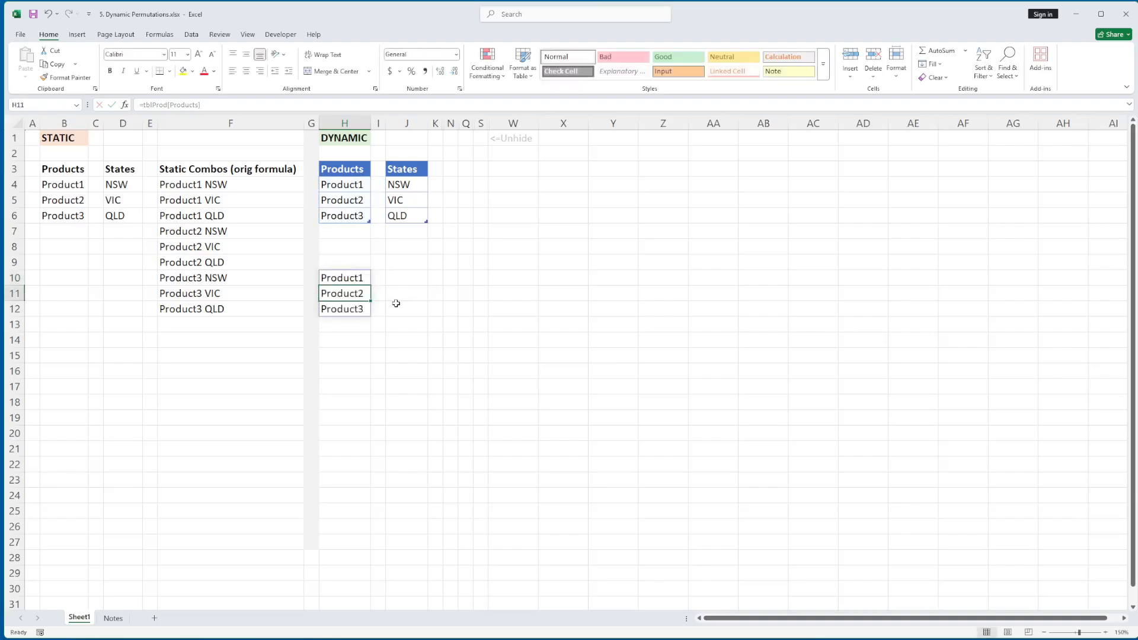
pyautogui.press('Up')
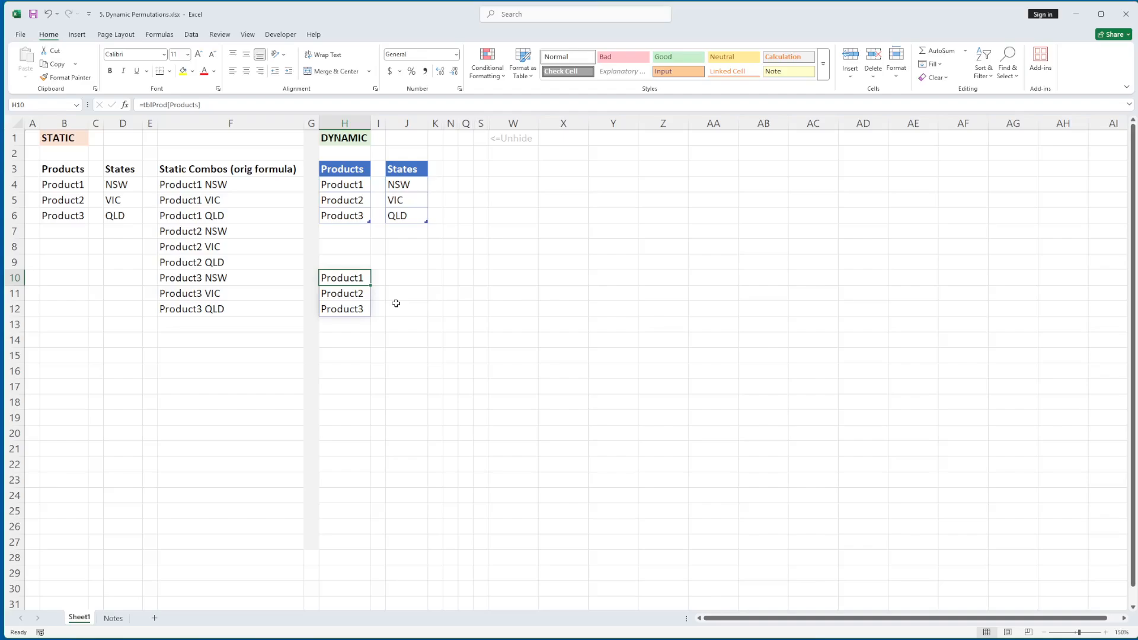
pyautogui.press('Delete')
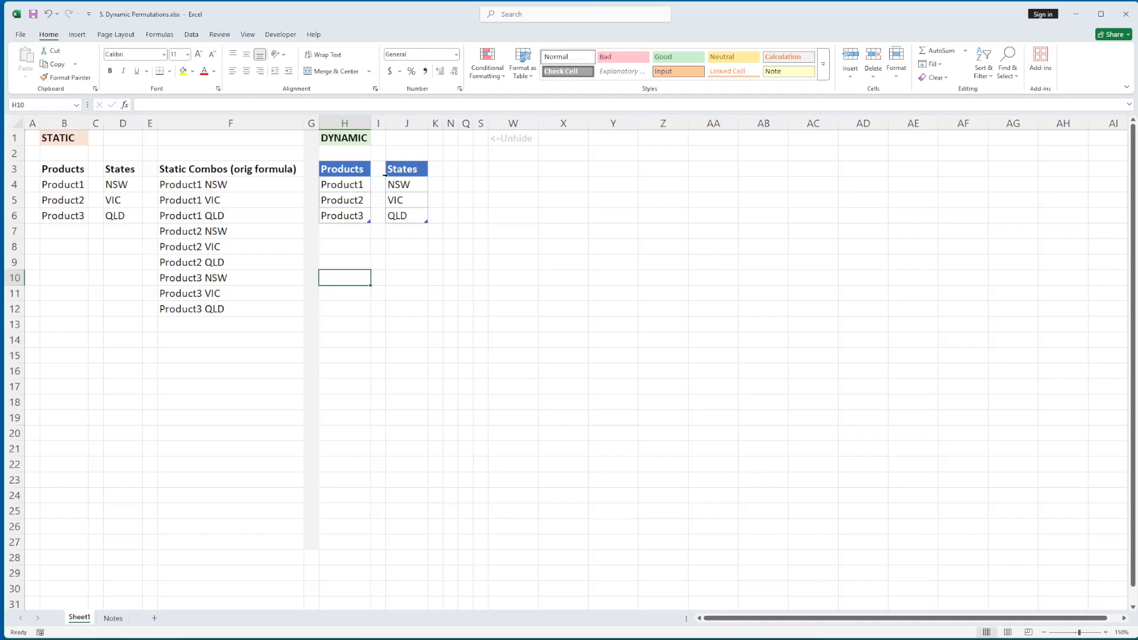
# - Unhide the columns between K and N that hold the Unique Products and Unique States lists
pyautogui.moveTo(435, 123); pyautogui.dragTo(450, 125)
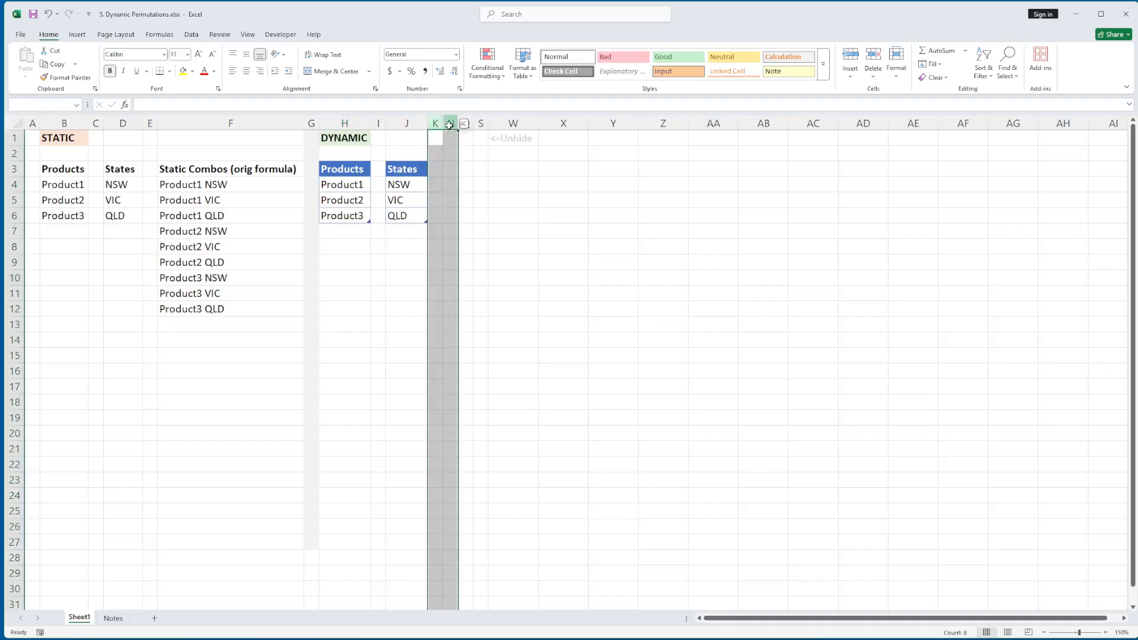
pyautogui.rightClick(449, 125)
pyautogui.click(474, 317)
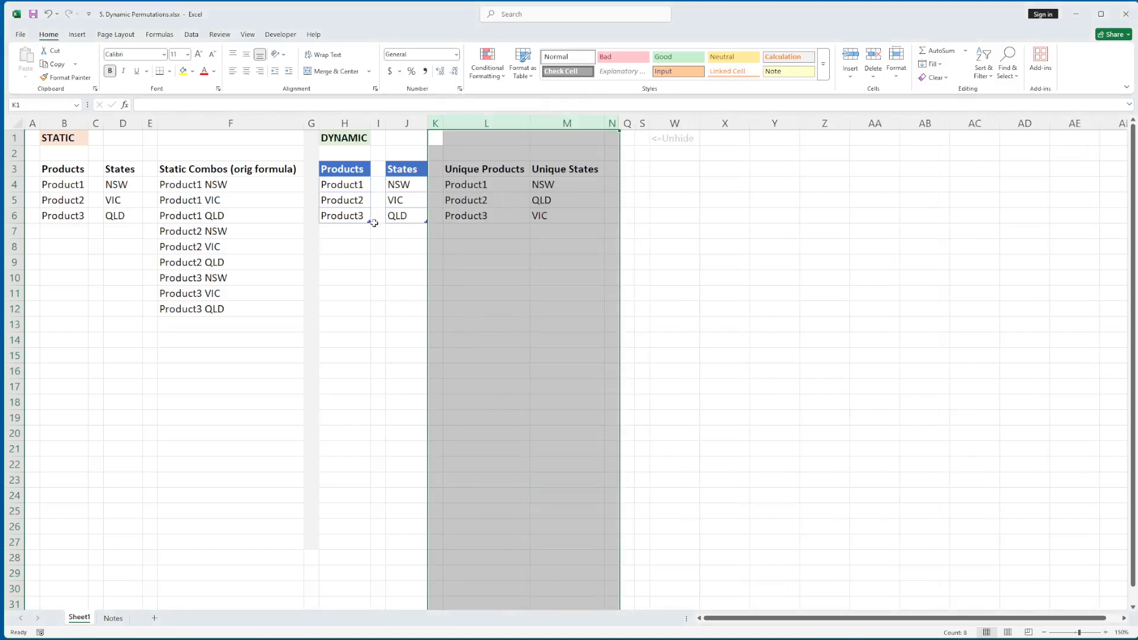
pyautogui.click(352, 212)
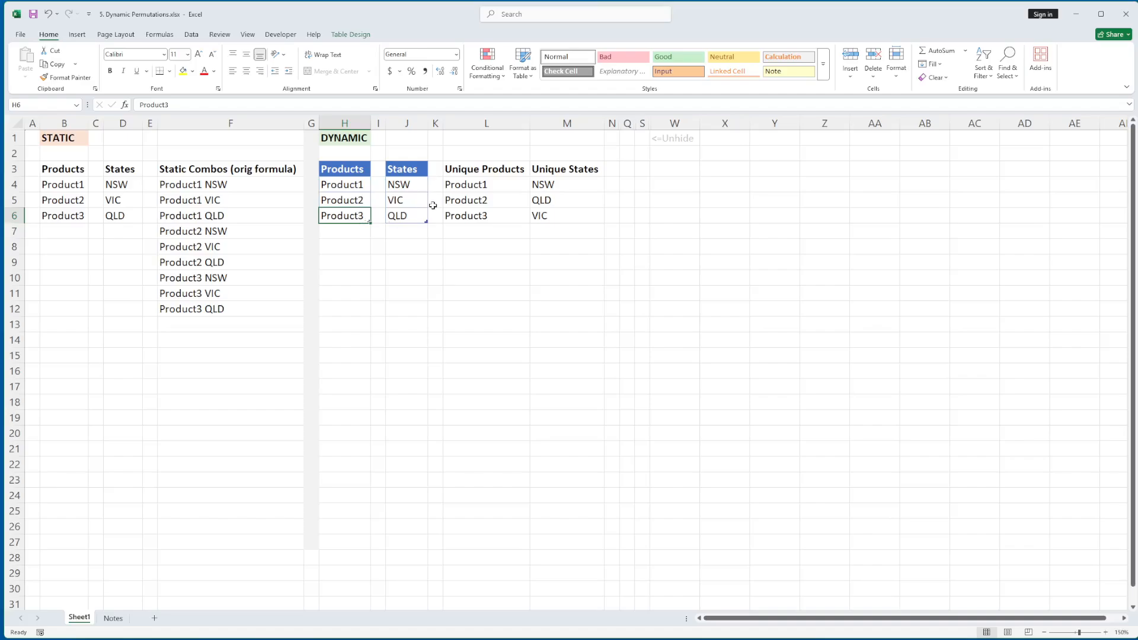
# - Replace the formula in L4 with =FILTER(tblProd[Products],tblProd[Products]<>"","") to list the non-blank products
pyautogui.click(477, 185)
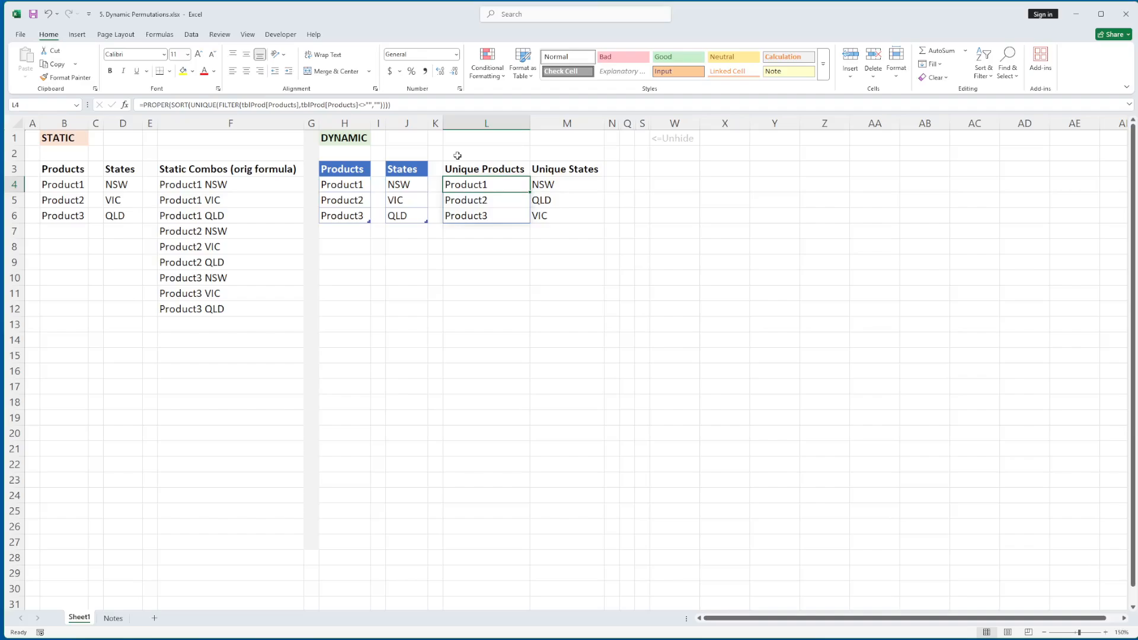
pyautogui.press('Delete')
pyautogui.write('=f')
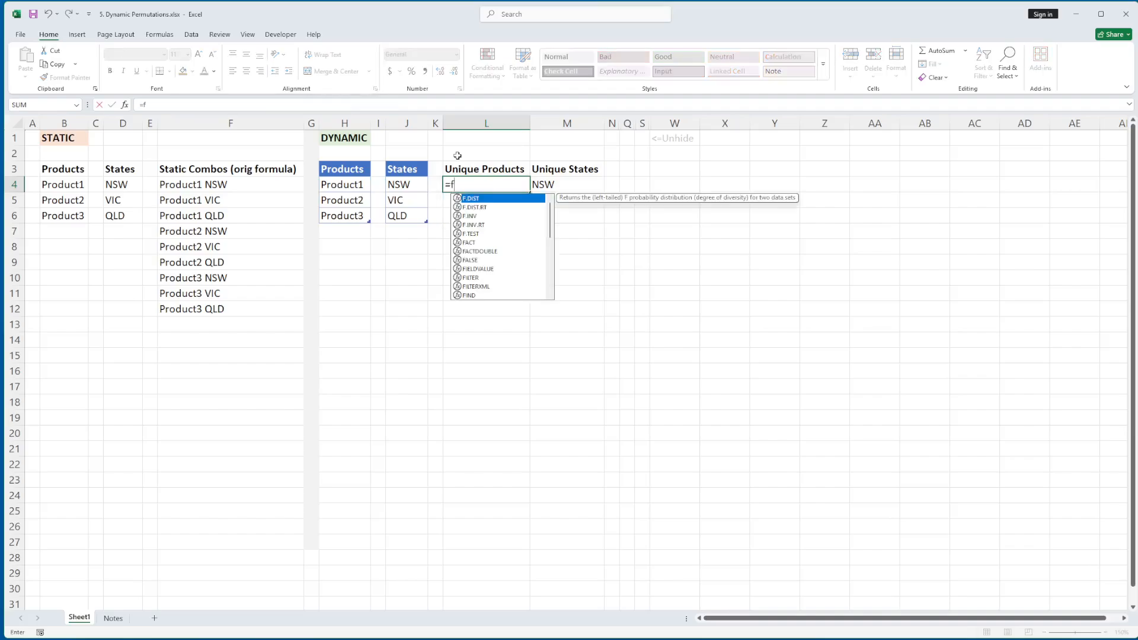
pyautogui.write('ilter(')
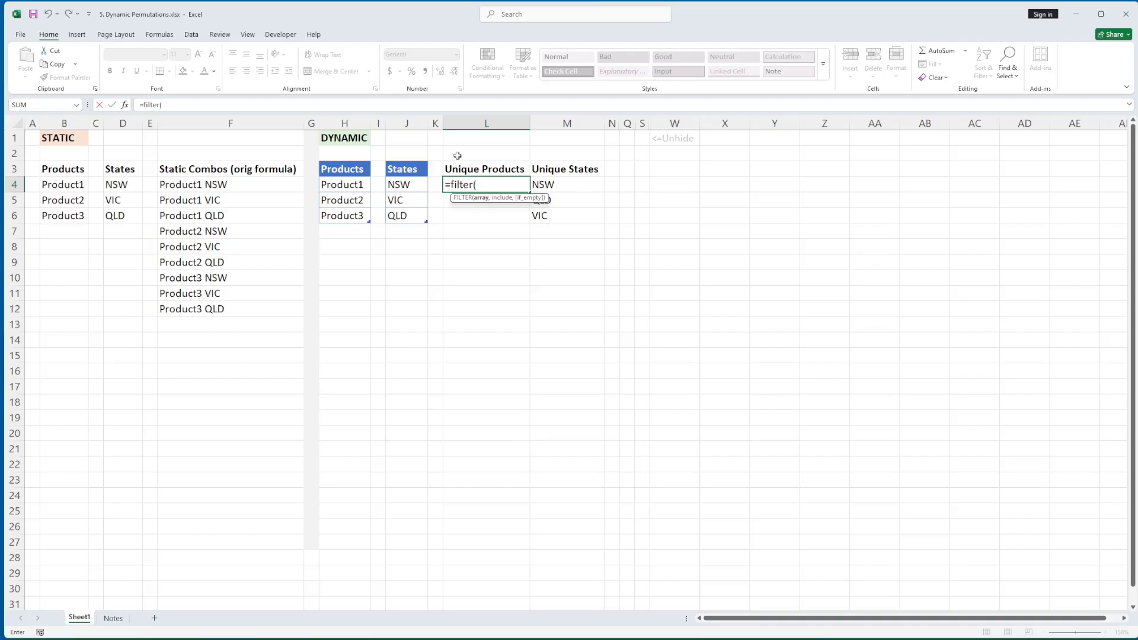
pyautogui.moveTo(357, 183); pyautogui.dragTo(344, 215)
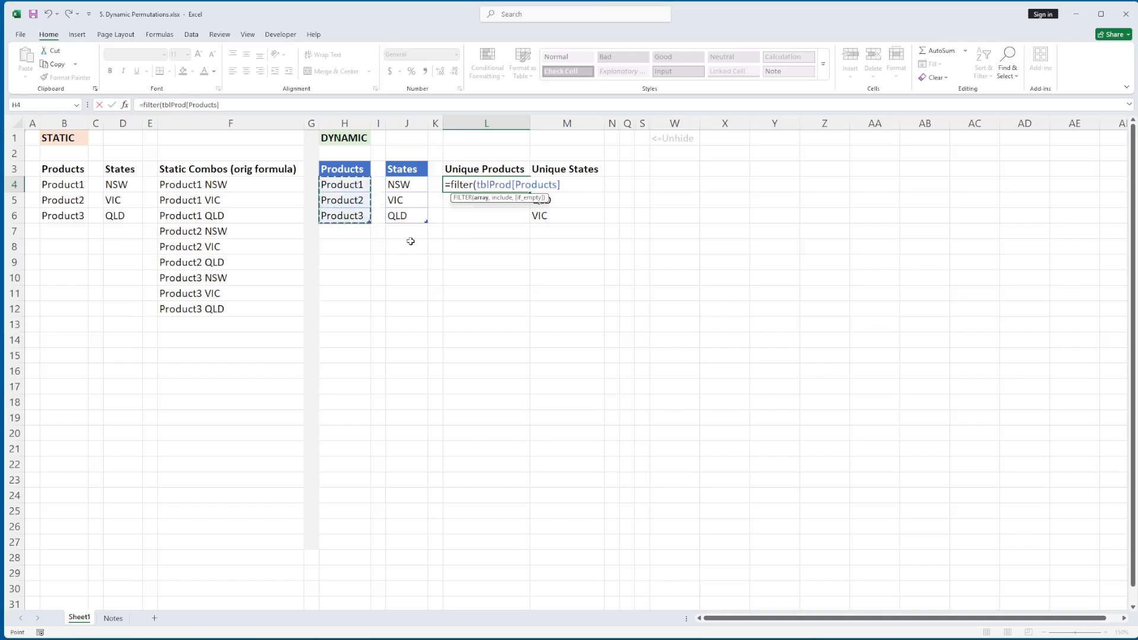
pyautogui.write(',')
pyautogui.moveTo(362, 184); pyautogui.dragTo(358, 215)
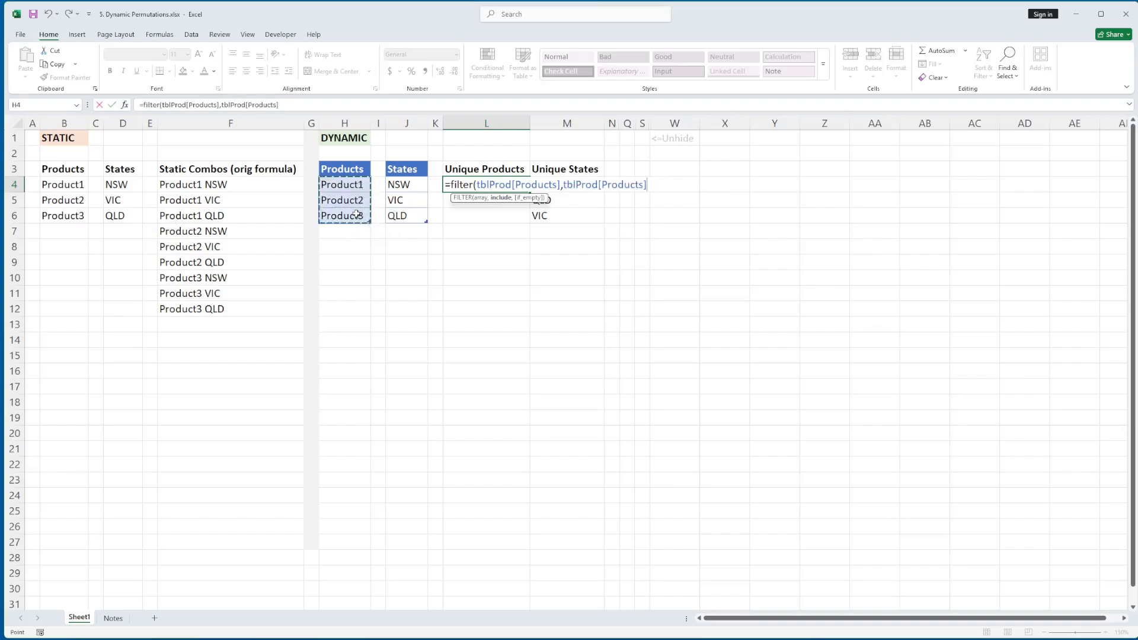
pyautogui.write('<>"","")')
pyautogui.press('Return')
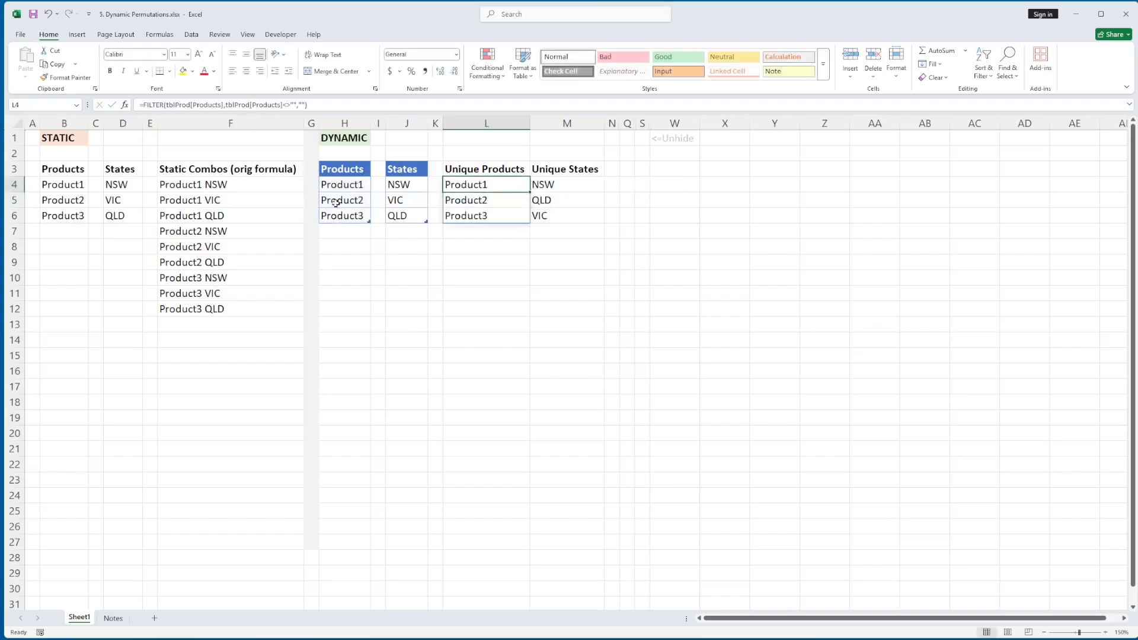
# - Wrap the FILTER formula in L4 in PROPER, SORT and UNIQUE, with PROPER outermost and UNIQUE innermost
pyautogui.click(143, 104)
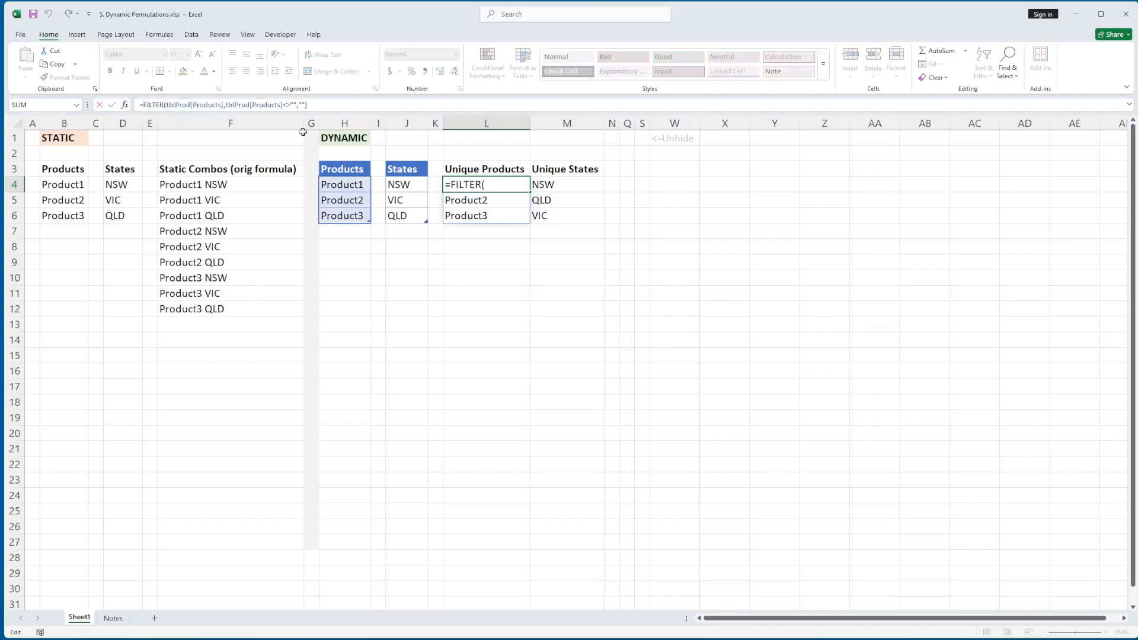
pyautogui.write('proper(')
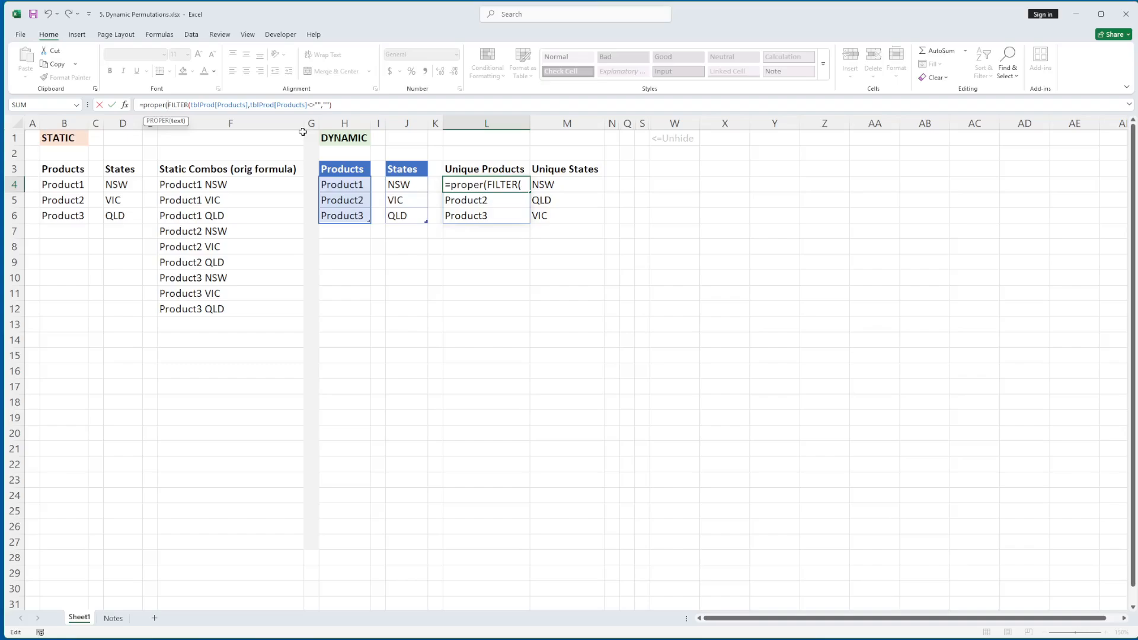
pyautogui.write('sort(')
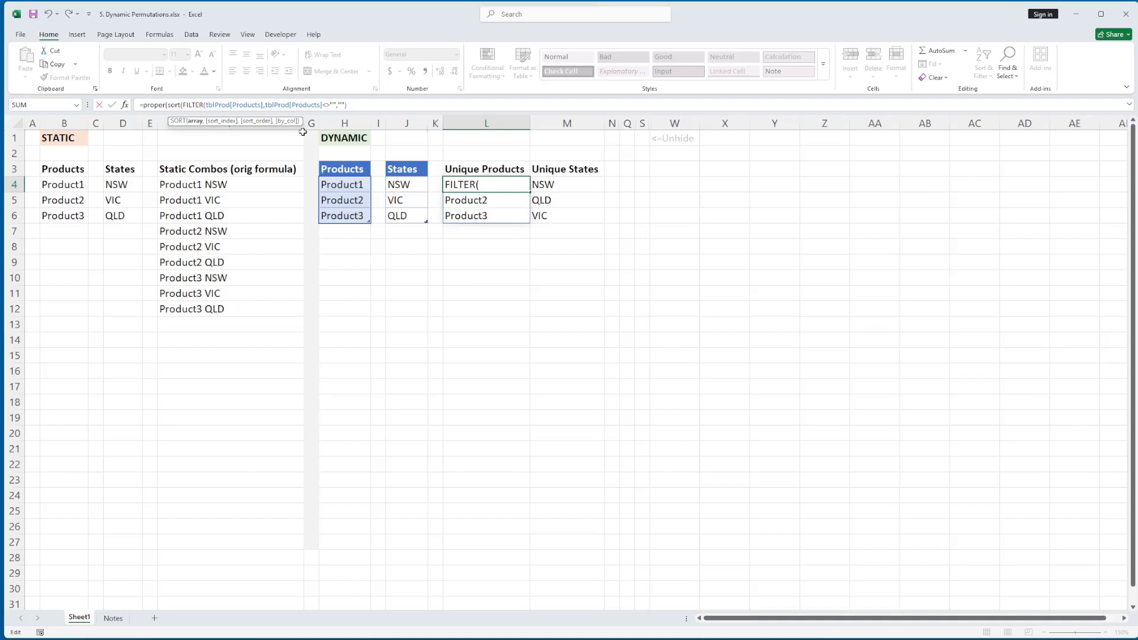
pyautogui.write('unique')
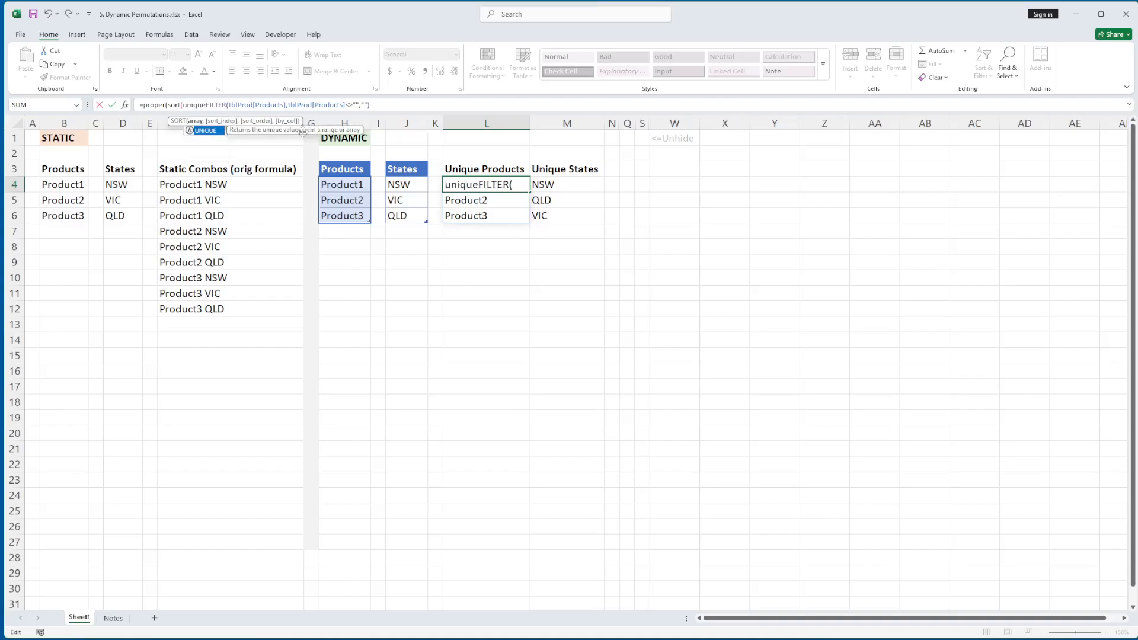
pyautogui.write('(')
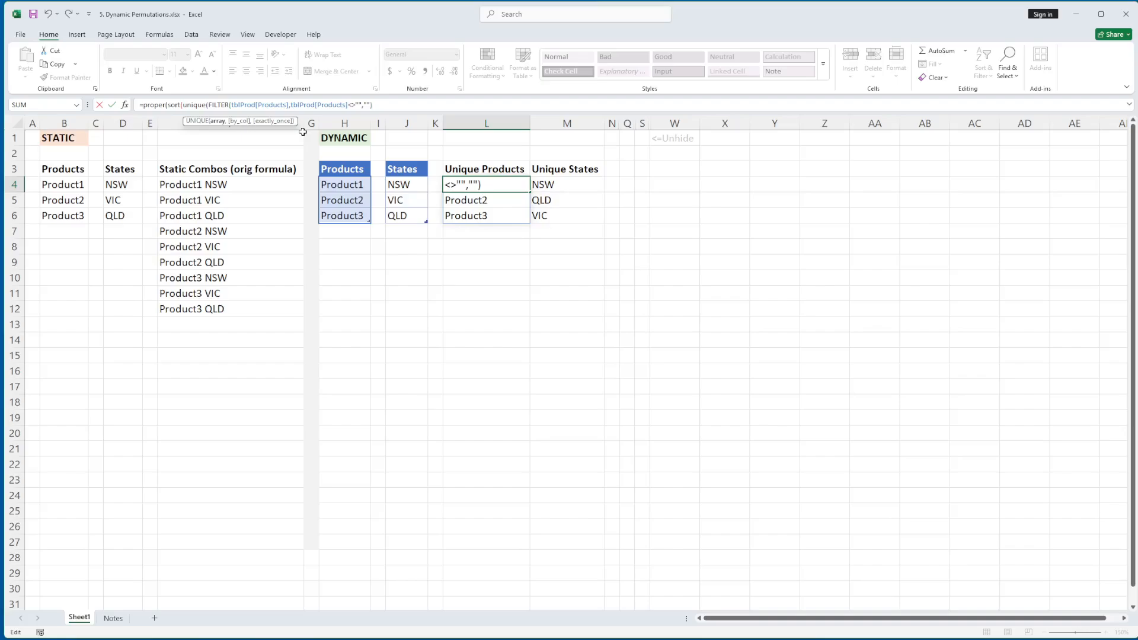
pyautogui.write('))')
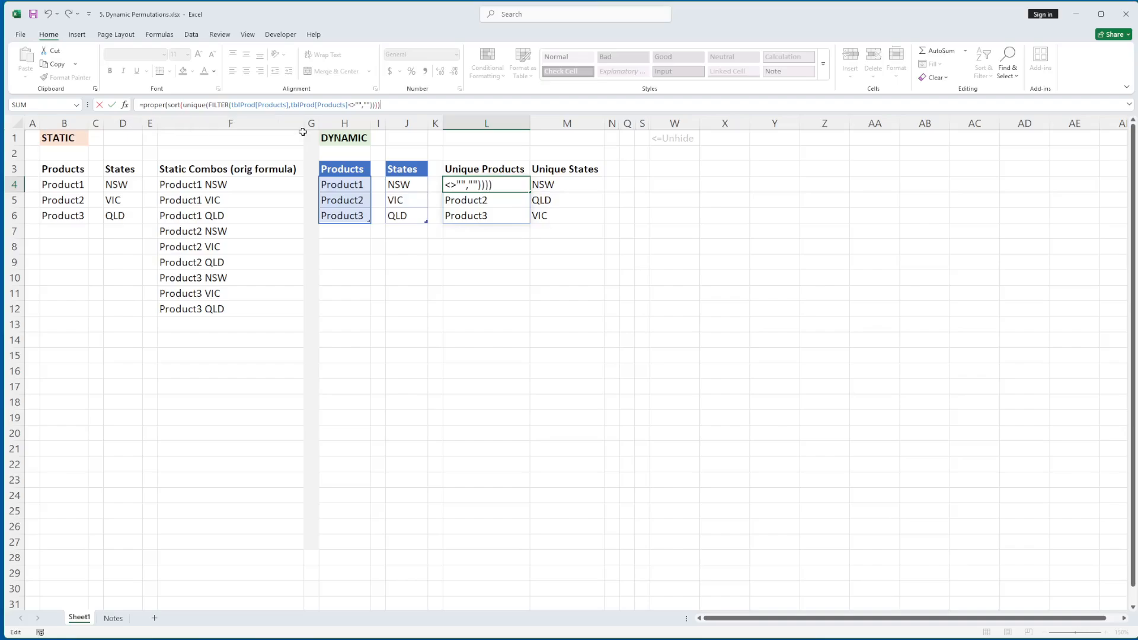
pyautogui.hotkey('ctrl', 'Return')
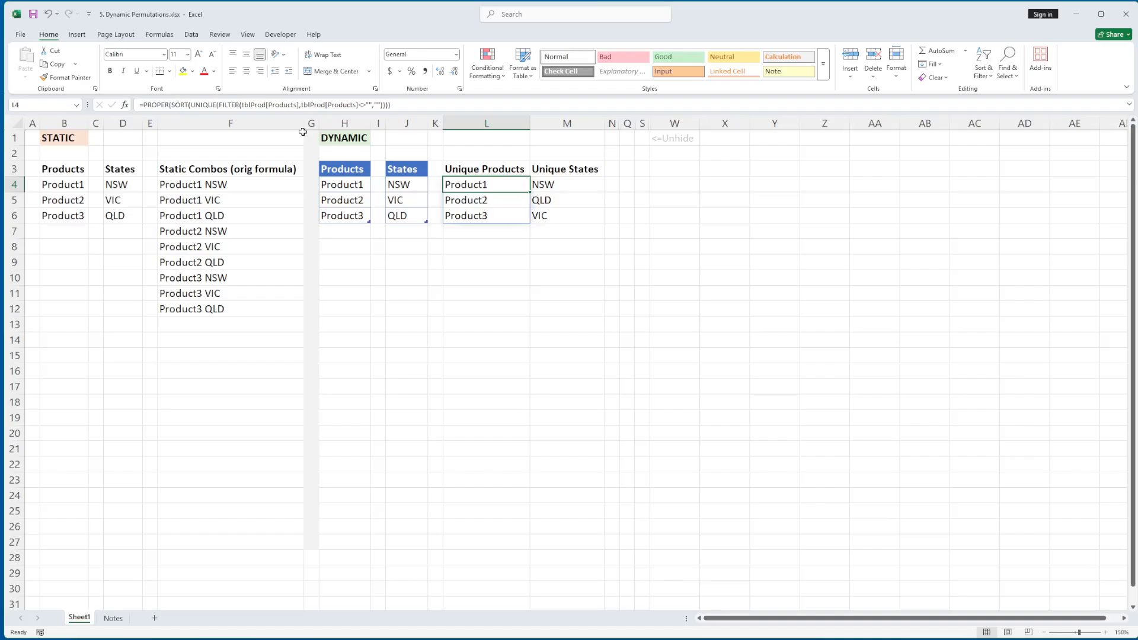
# - Review the nested SORT, UNIQUE and FILTER functions in the L4 formula, leaving it unedited
pyautogui.press('F2')
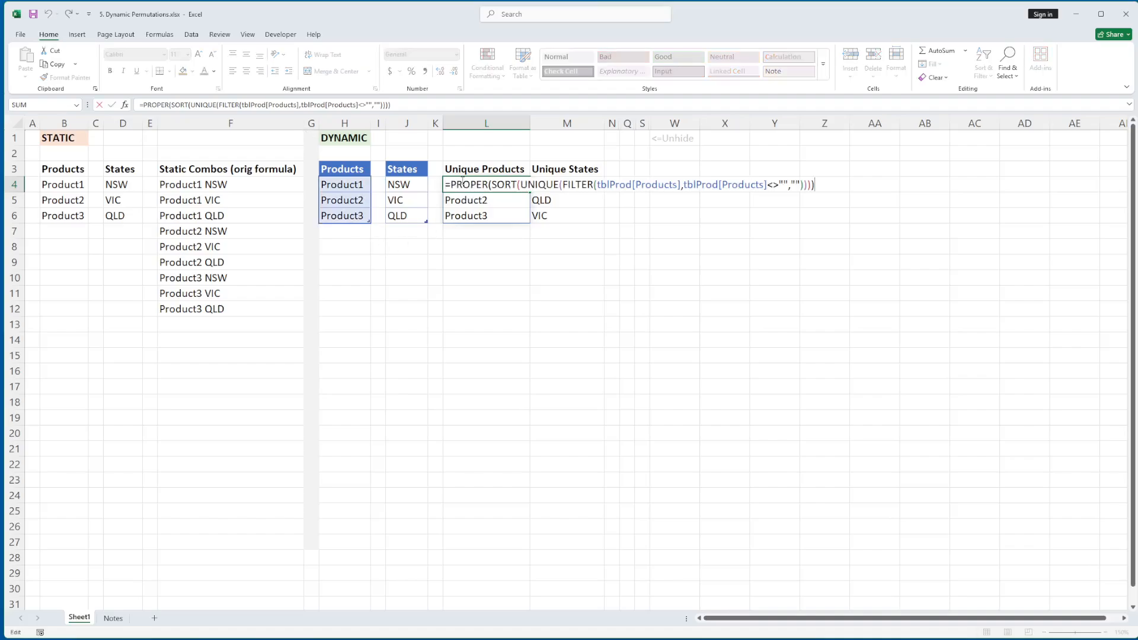
pyautogui.doubleClick(504, 185)
pyautogui.doubleClick(541, 184)
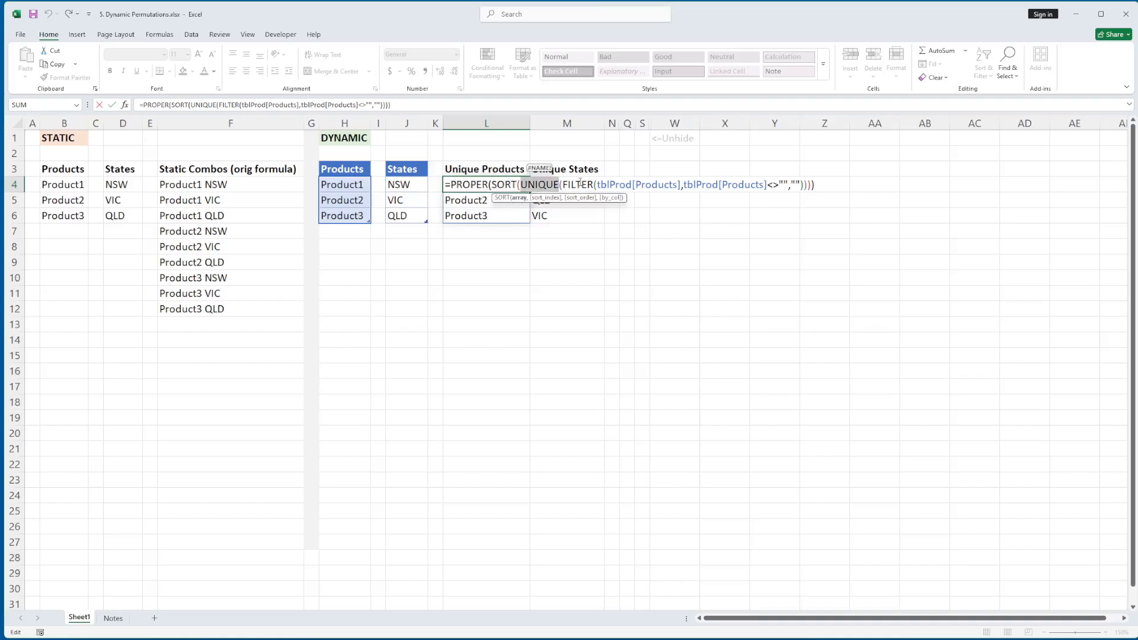
pyautogui.doubleClick(578, 184)
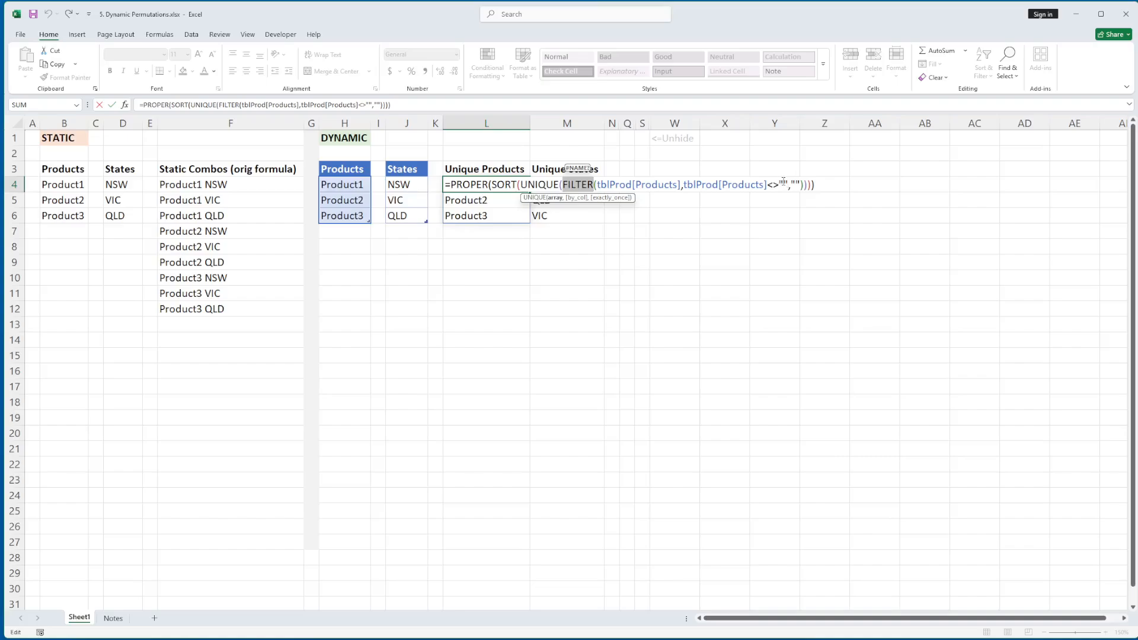
pyautogui.hotkey('ctrl', 'Return')
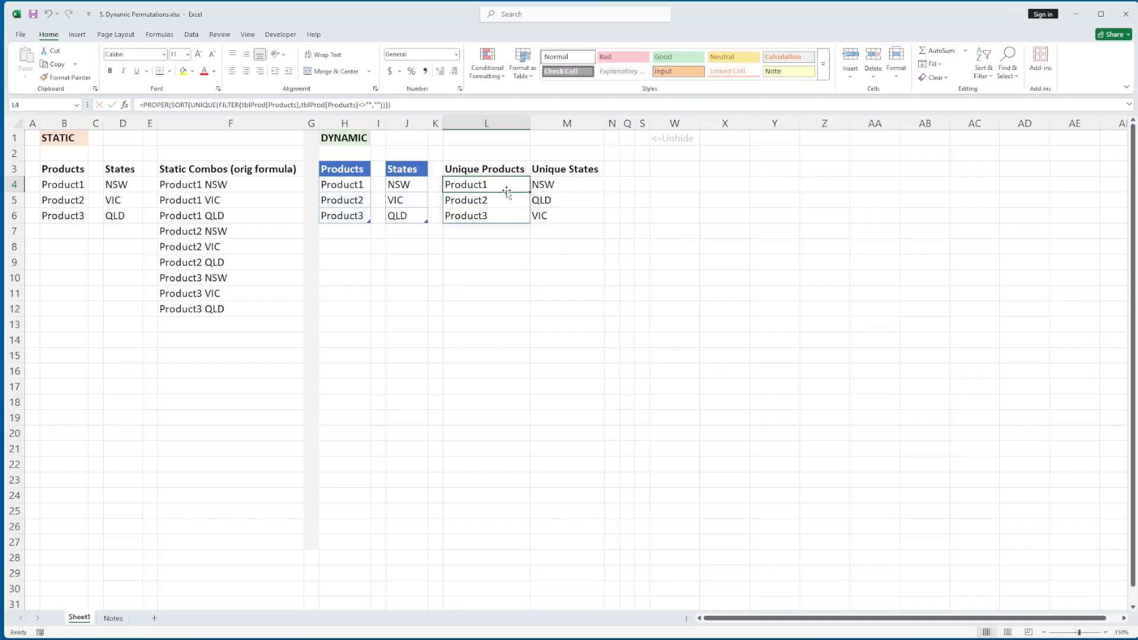
# - Check the Unique States formula in M4, including its outer UPPER function, without editing it
pyautogui.click(561, 183)
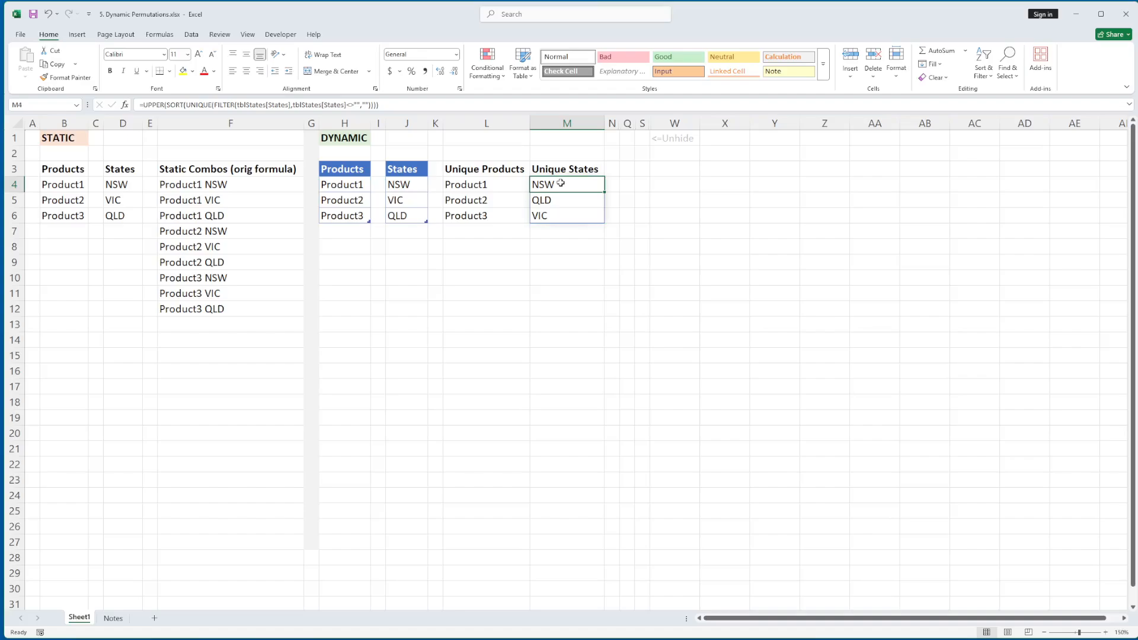
pyautogui.doubleClick(579, 181)
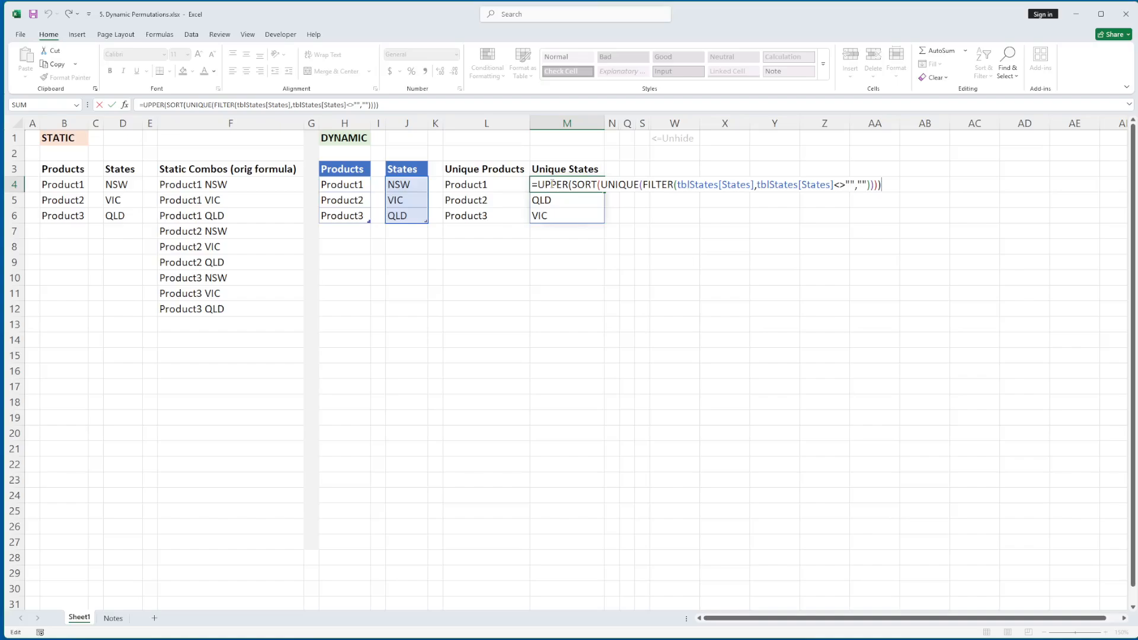
pyautogui.doubleClick(553, 184)
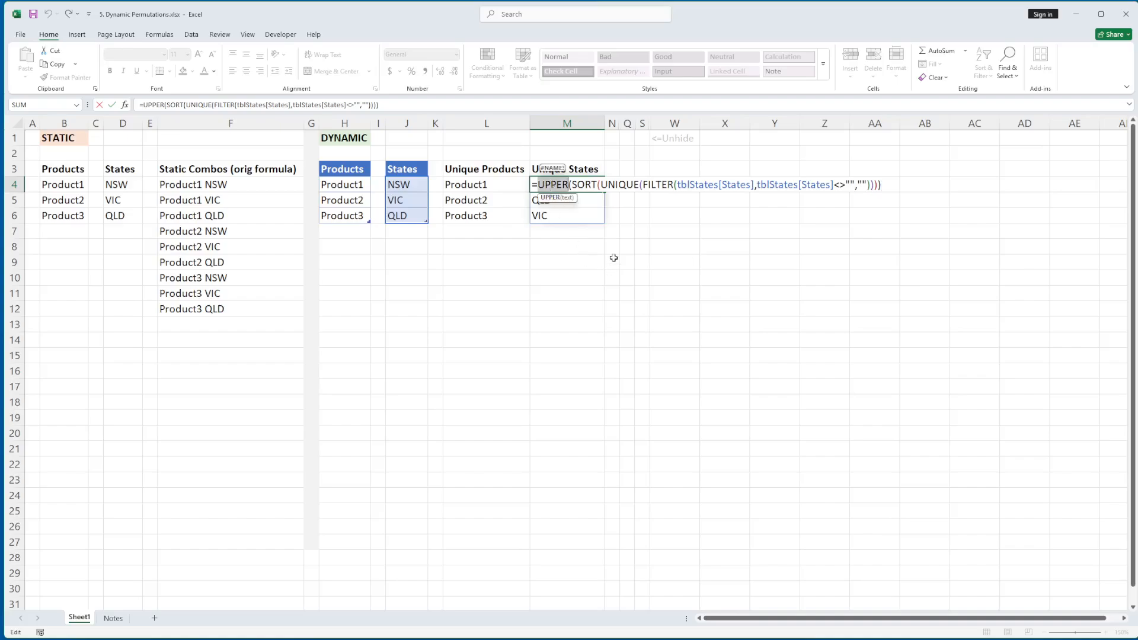
pyautogui.press('Escape')
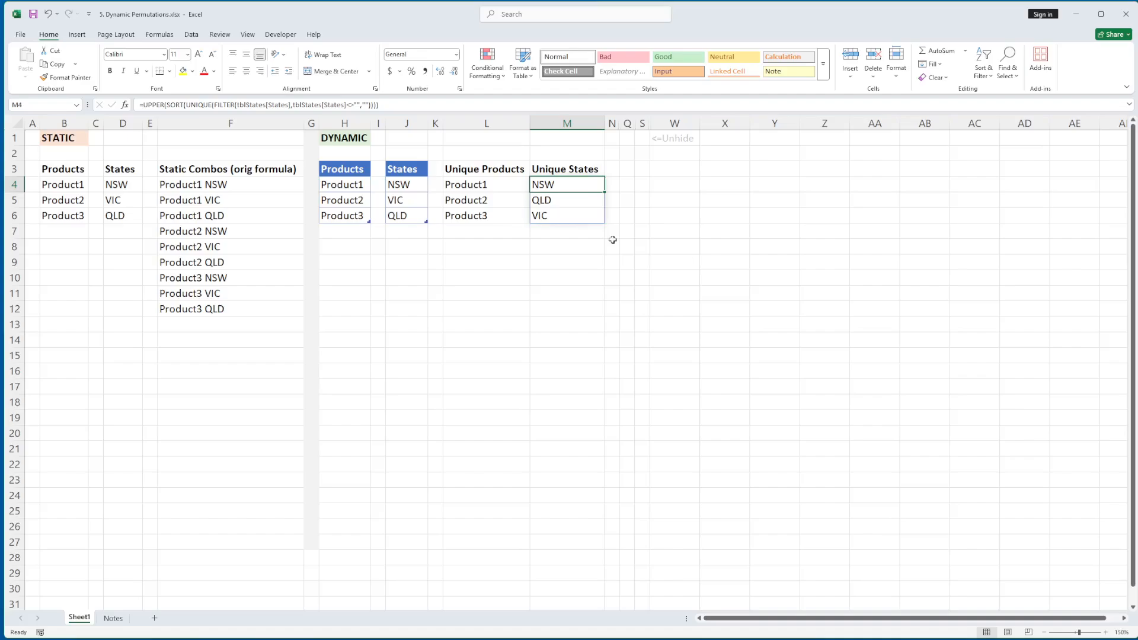
pyautogui.click(483, 184)
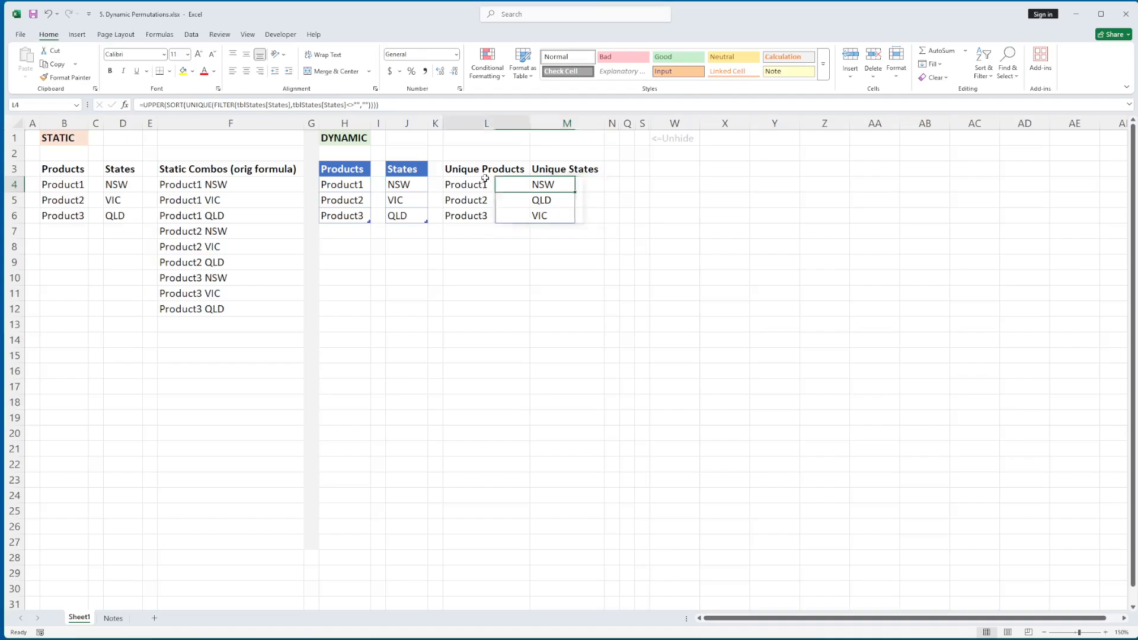
# - Try out the spill reference =L4# in L9, and clear the cell again
pyautogui.click(463, 264)
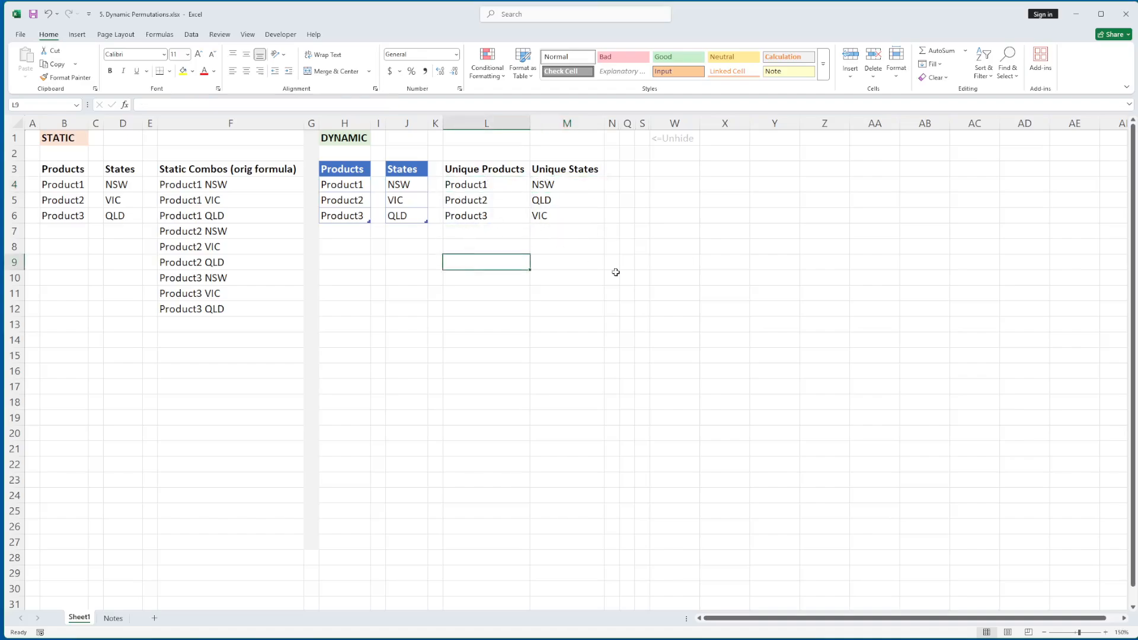
pyautogui.write('=')
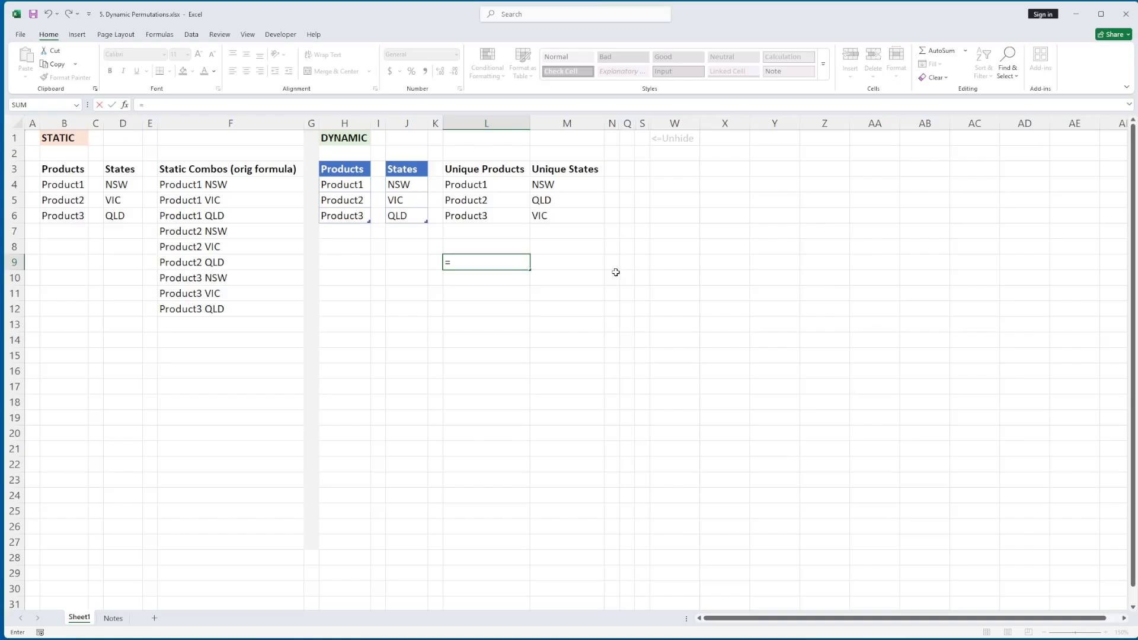
pyautogui.click(478, 186)
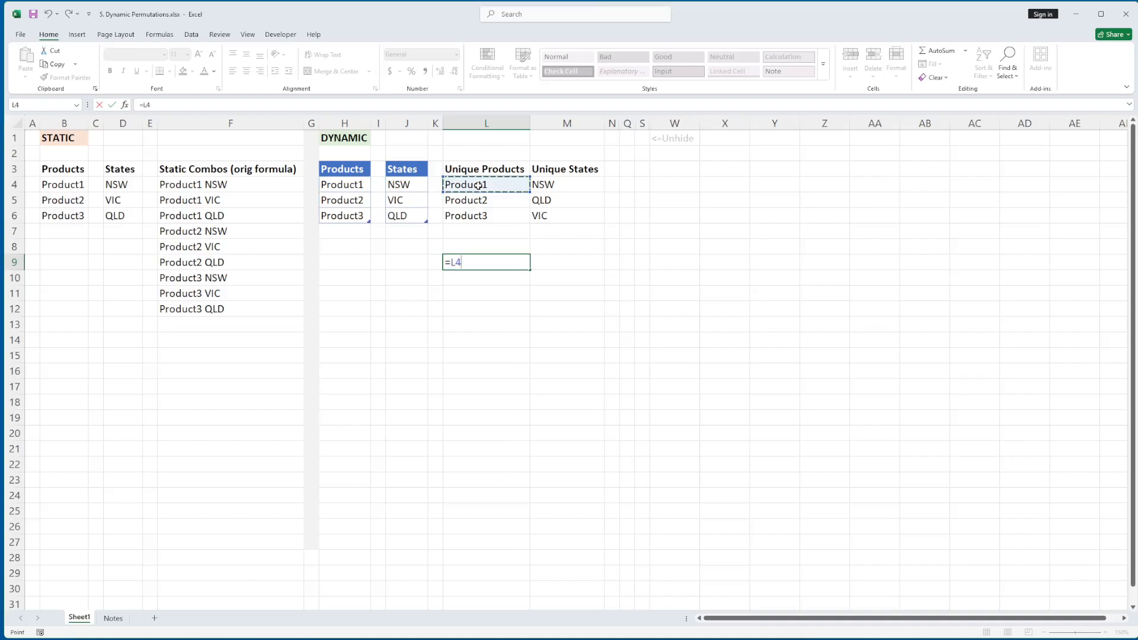
pyautogui.press('Return')
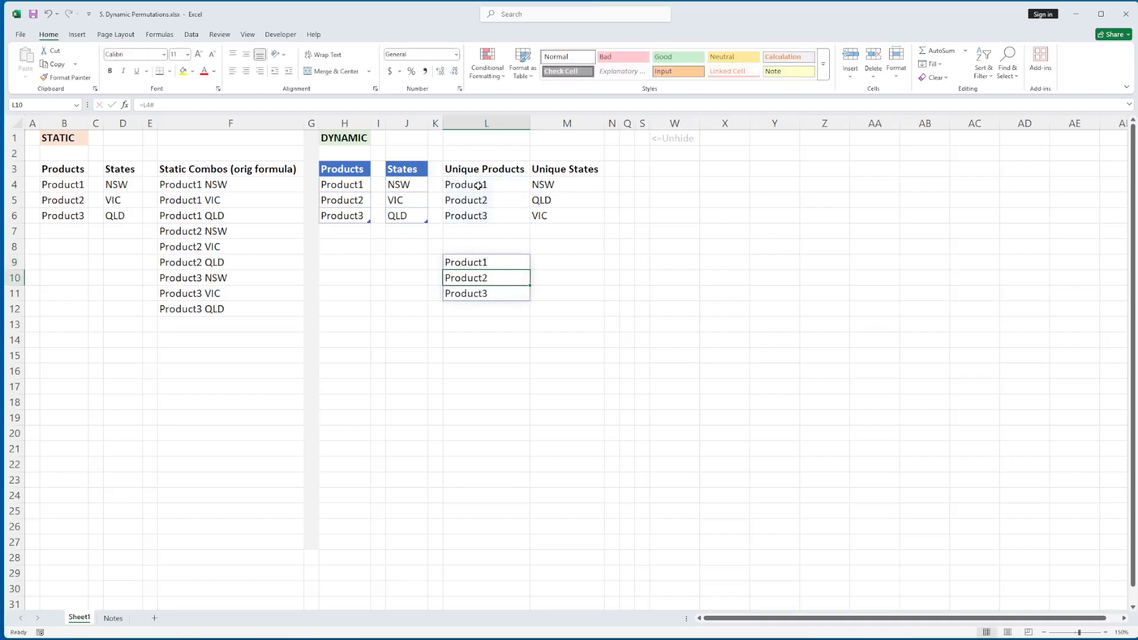
pyautogui.press('Up')
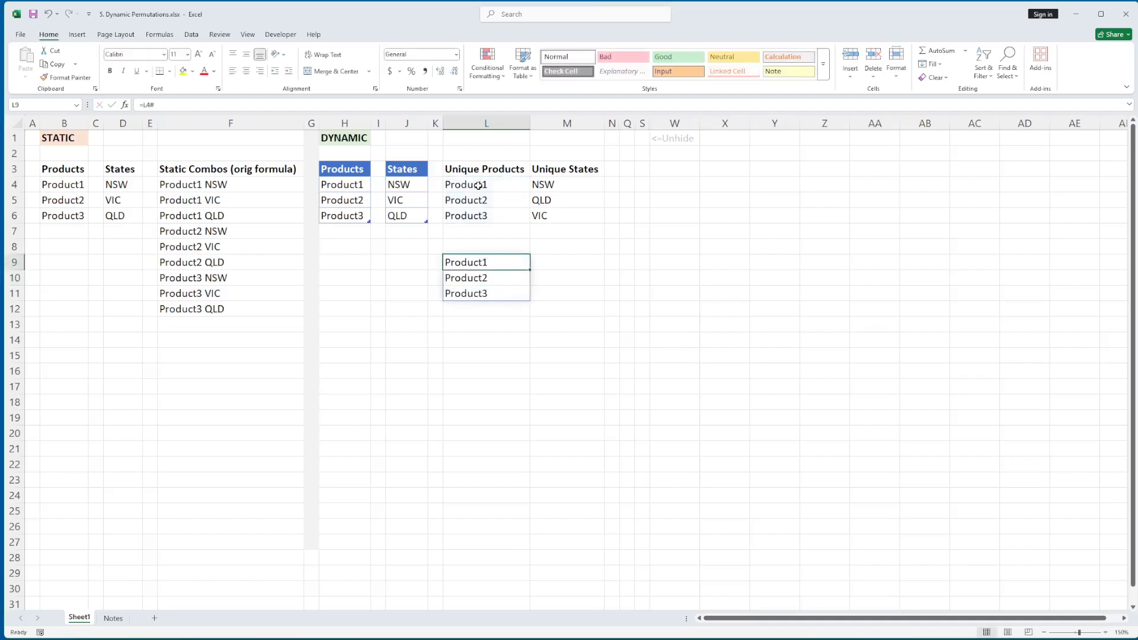
pyautogui.press('Delete')
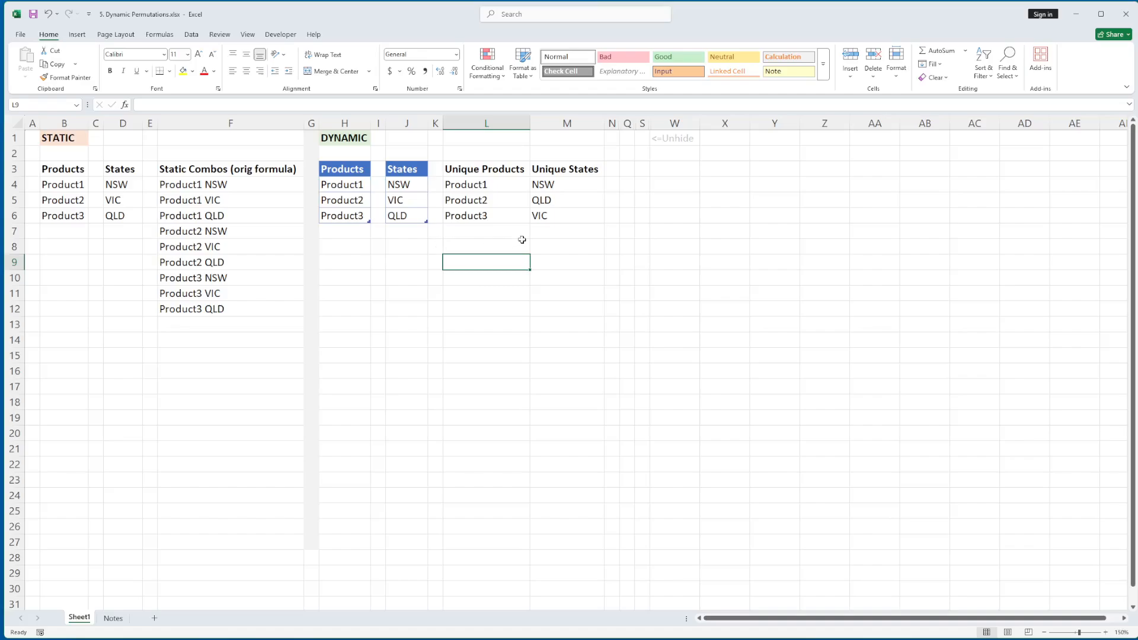
# - Compare the Unique Products and Unique States lists with the source Products and States tables
pyautogui.moveTo(473, 171); pyautogui.dragTo(590, 213)
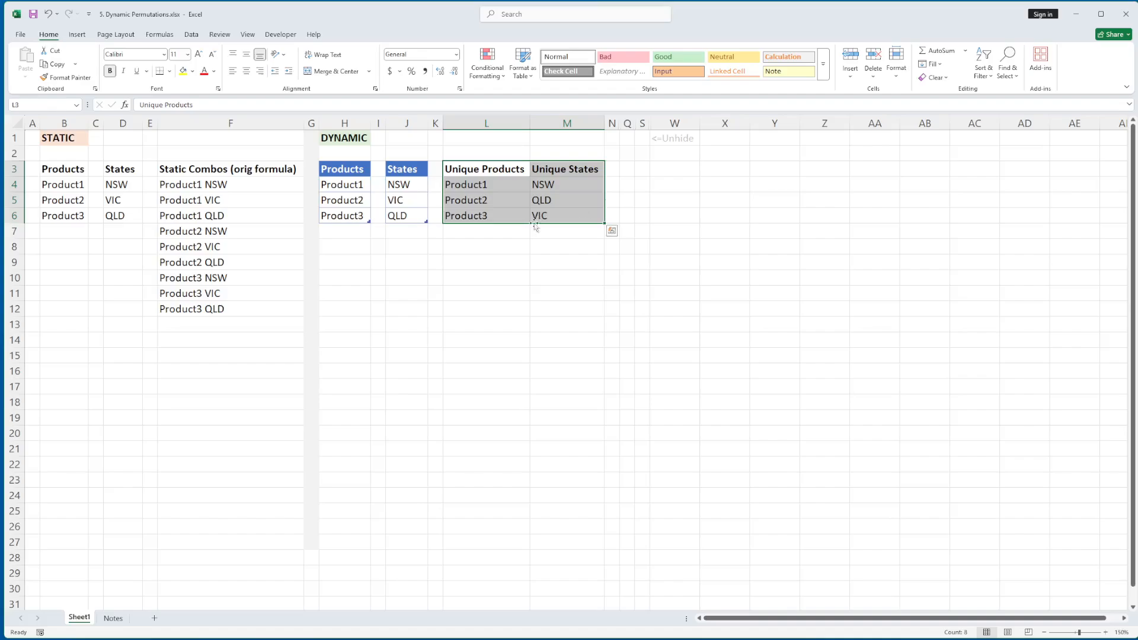
pyautogui.moveTo(347, 185); pyautogui.dragTo(410, 218)
pyautogui.click(406, 191)
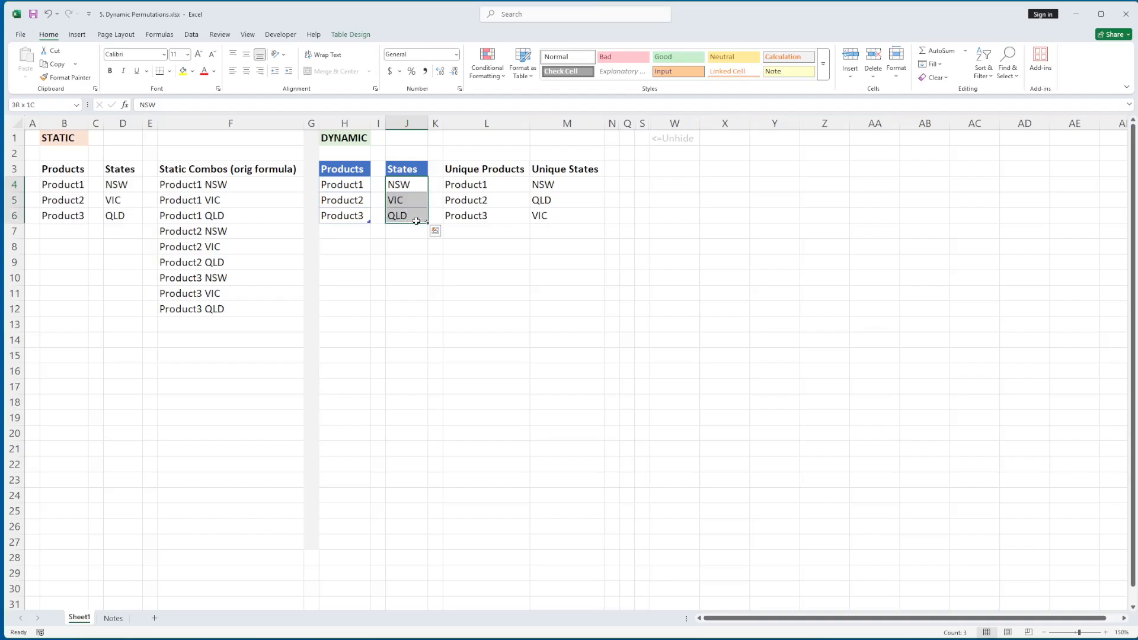
pyautogui.click(406, 188)
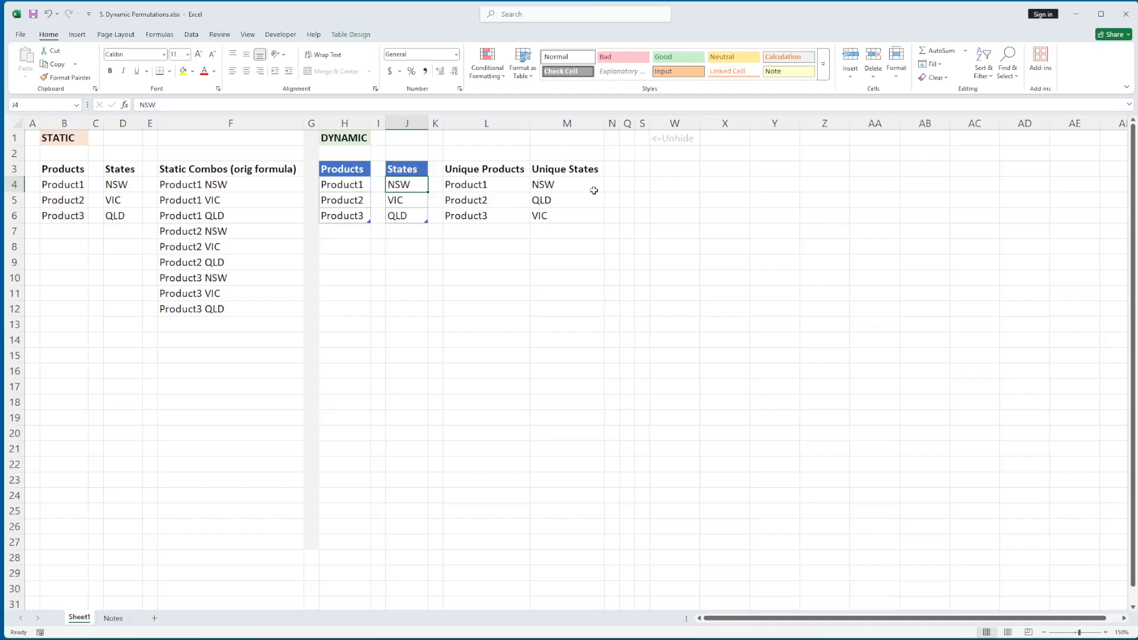
pyautogui.click(564, 187)
# - Unhide the columns between N and Q that hold Total Combos and Combo Offset, and display the formula in O4
pyautogui.moveTo(612, 122); pyautogui.dragTo(627, 123)
pyautogui.rightClick(628, 126)
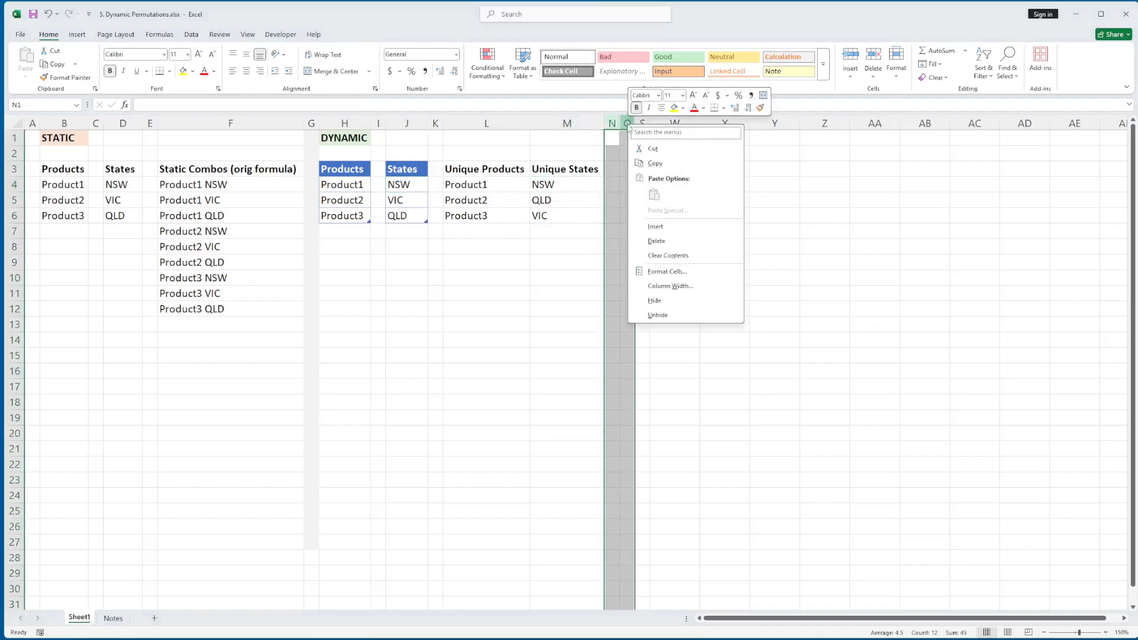
pyautogui.click(657, 315)
pyautogui.click(649, 185)
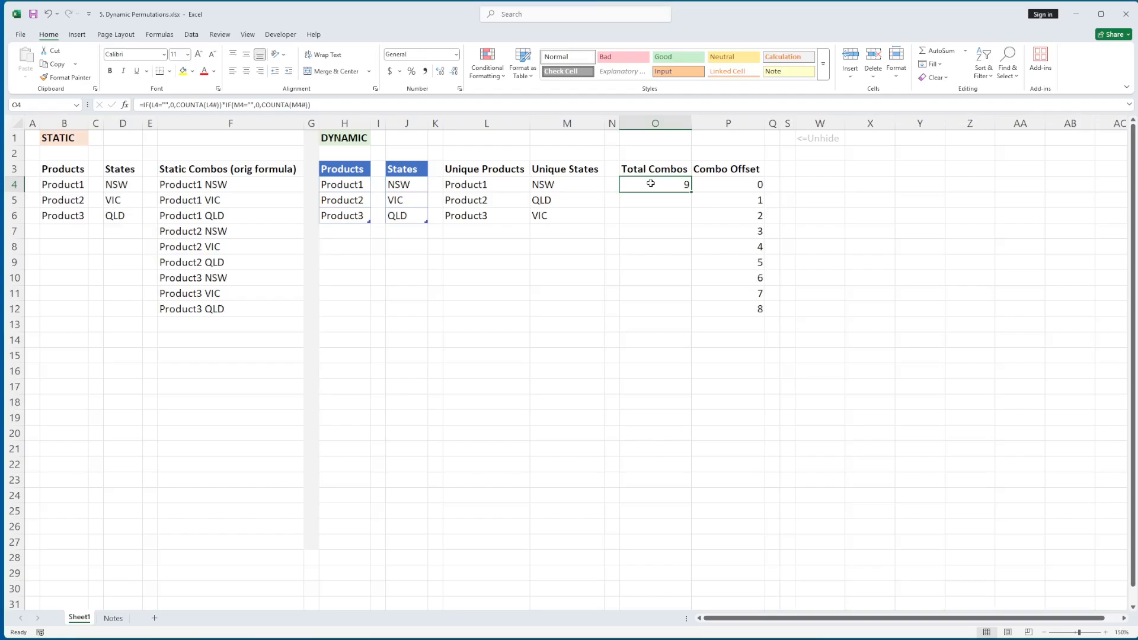
# - Try out =COUNT(tblProd[Products]) in L10 to count the entries in the dynamic Products table
pyautogui.click(483, 275)
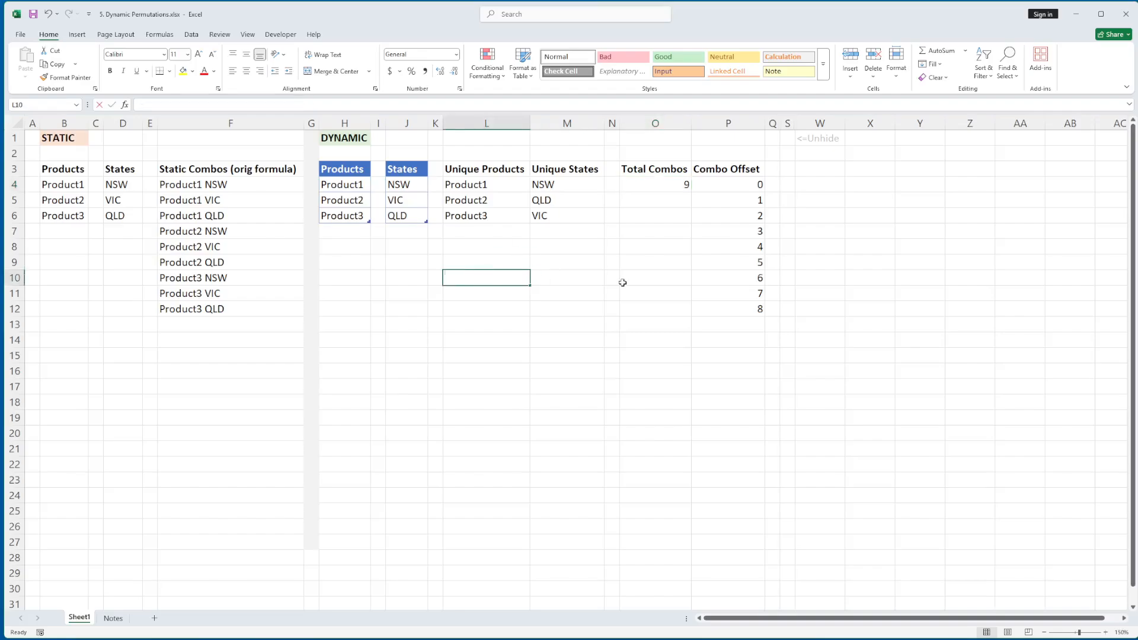
pyautogui.write('=count(')
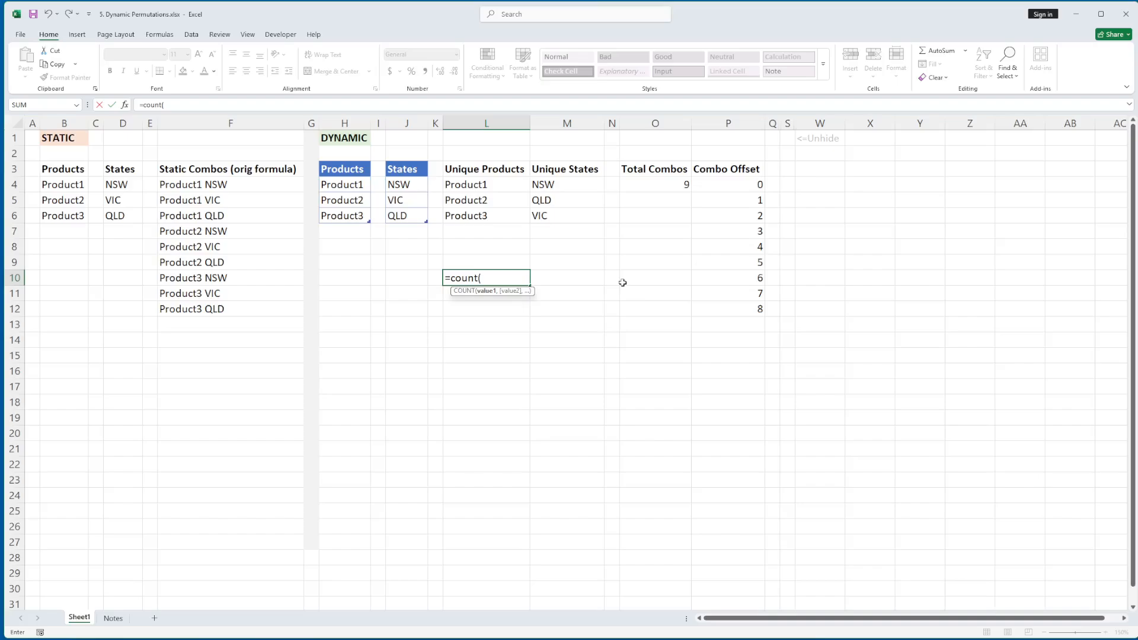
pyautogui.moveTo(356, 184); pyautogui.dragTo(349, 213)
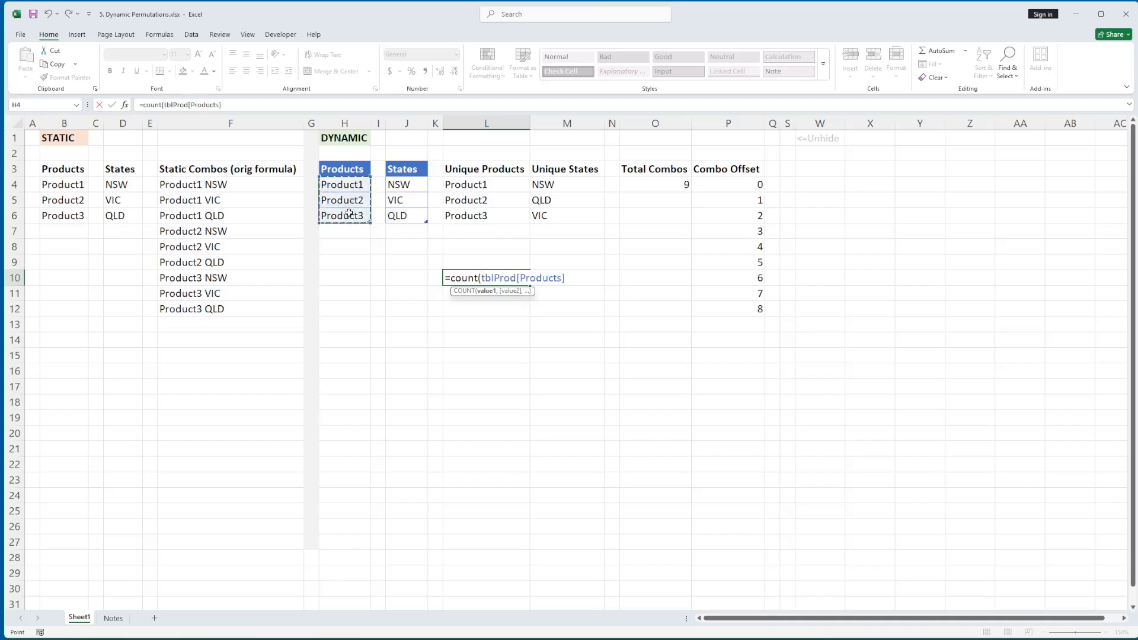
pyautogui.write(')')
pyautogui.hotkey('ctrl', 'Return')
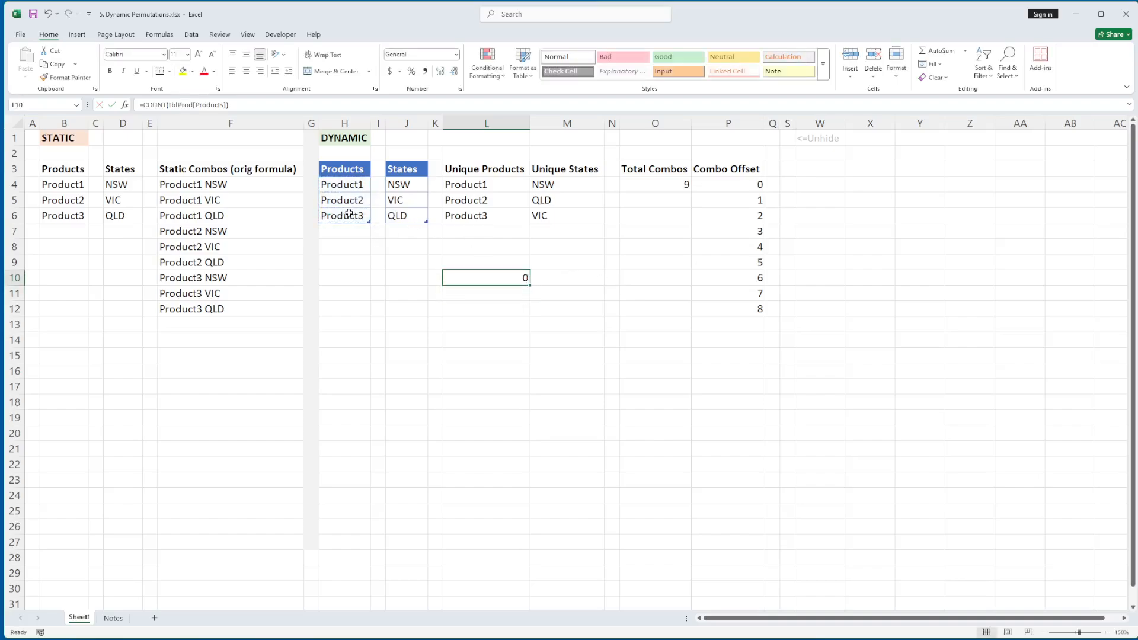
# - Replace the test formula in L10 with =COUNTA(L4#) to count the Unique Products spill range
pyautogui.write('=')
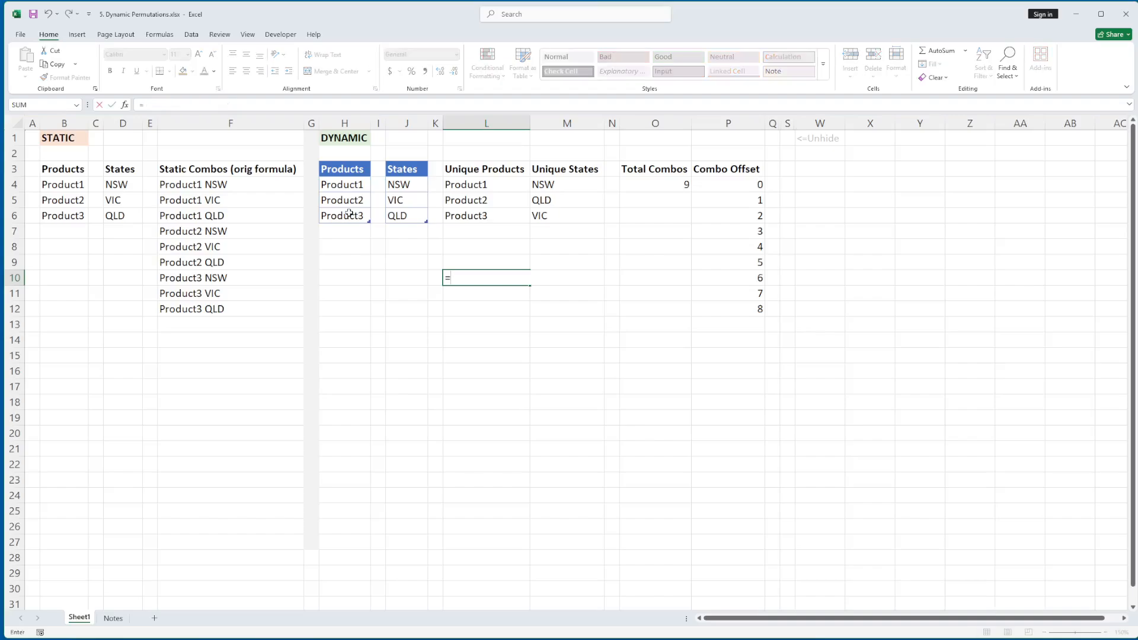
pyautogui.write('counta(')
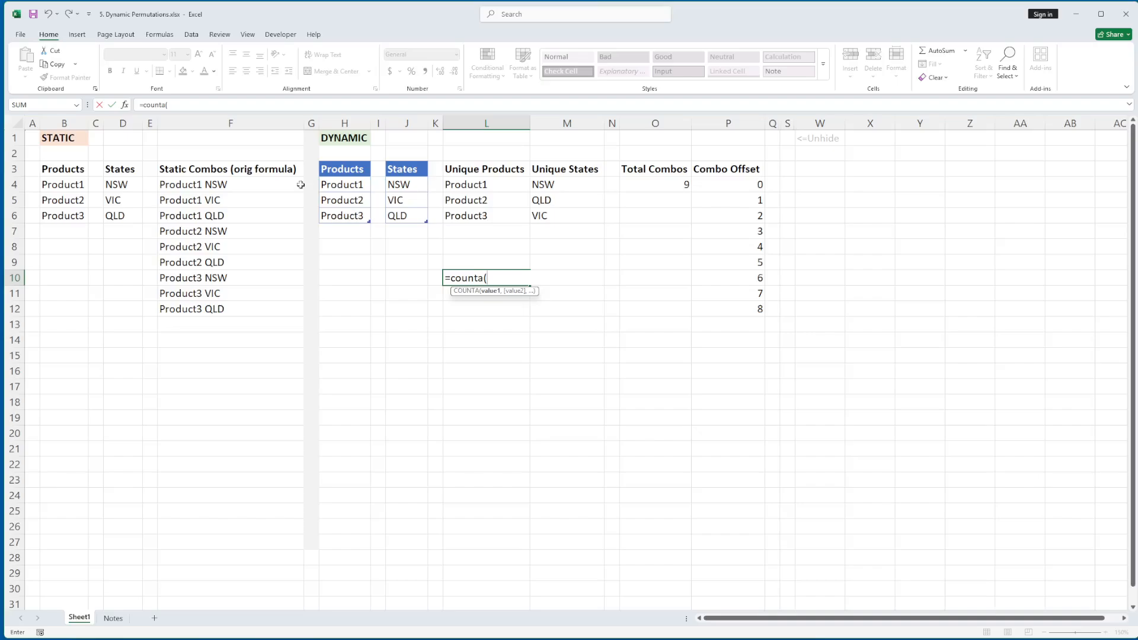
pyautogui.click(446, 185)
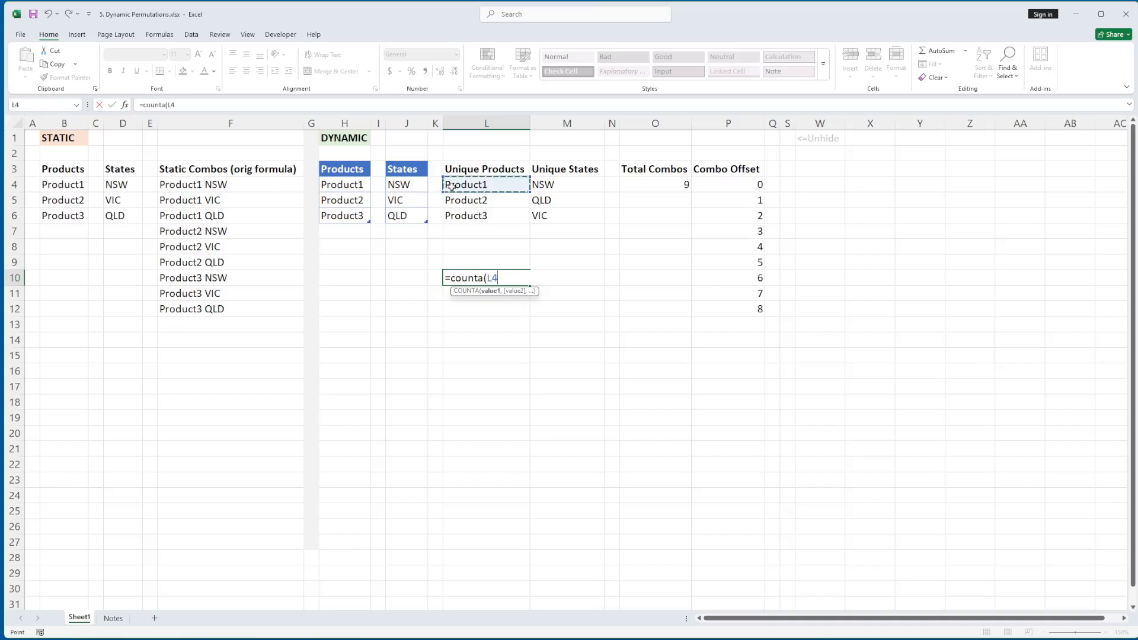
pyautogui.hotkey('ctrl', 'Return')
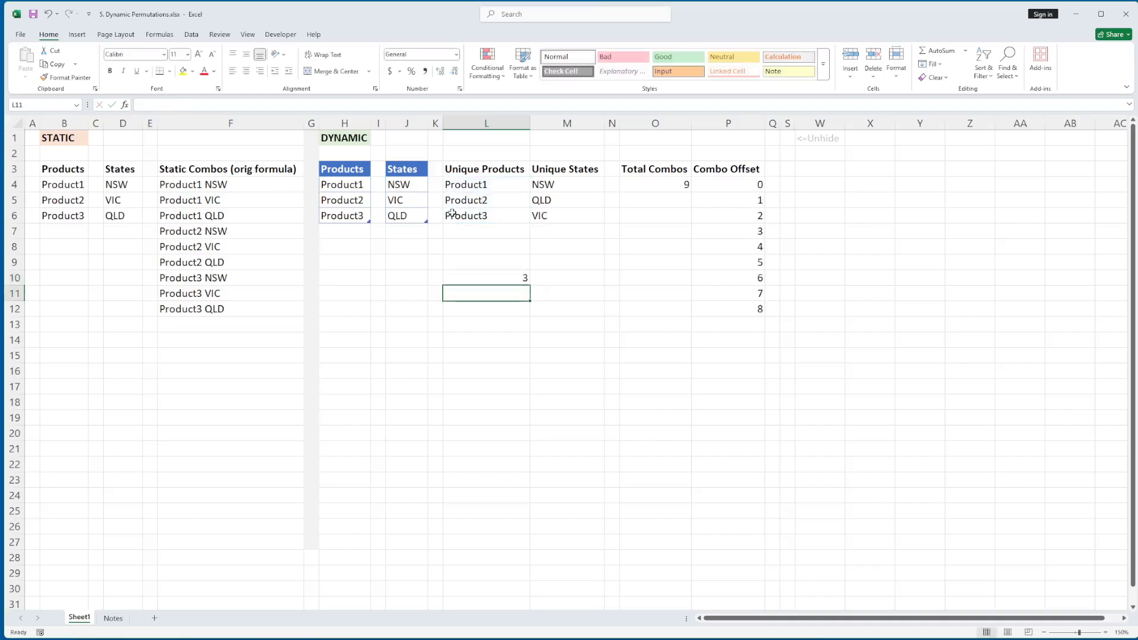
# - Try clearing the dynamic Products entries in H4:H6 to test the L10 count, and undo both the clearing and the test formula
pyautogui.click(358, 186)
pyautogui.keyDown('shift'); pyautogui.click(356, 216); pyautogui.keyUp('shift')
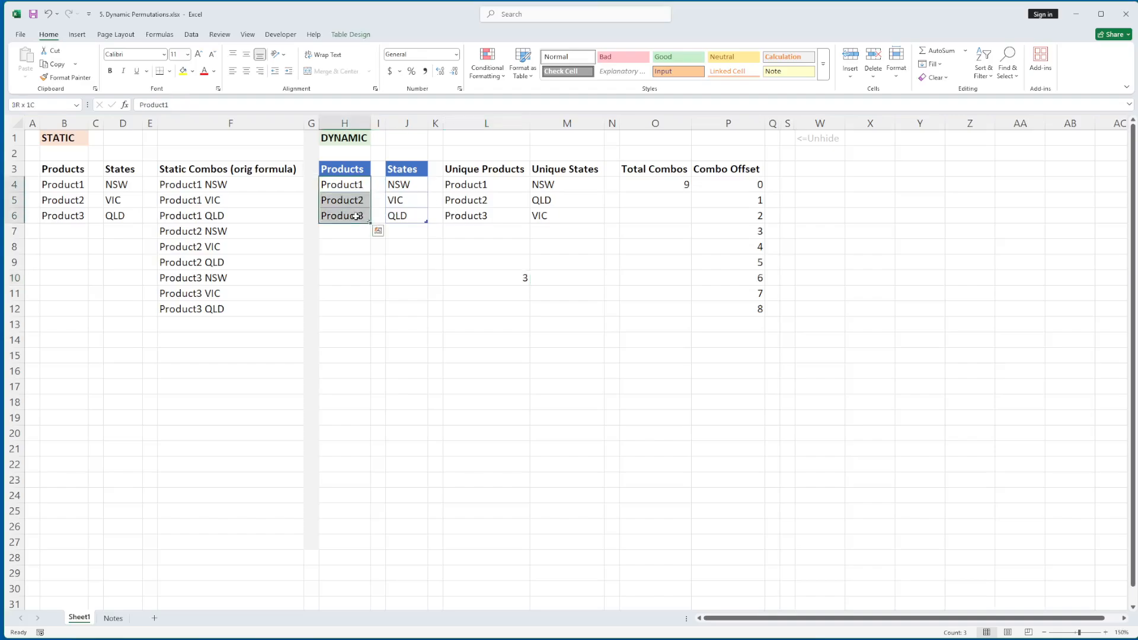
pyautogui.press('Delete')
pyautogui.click(514, 282)
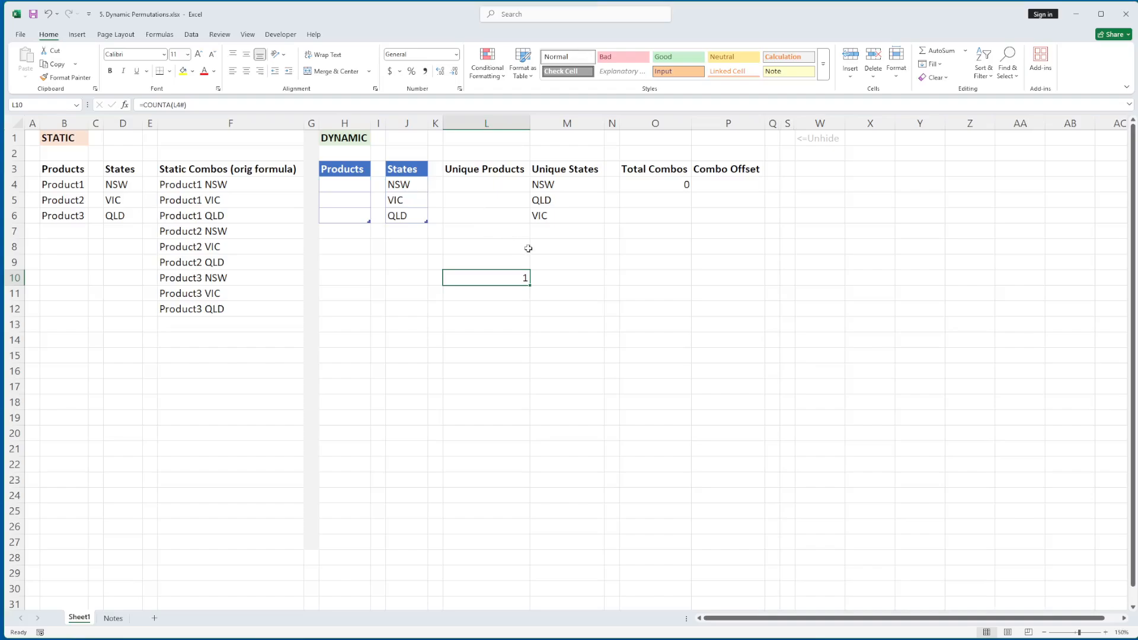
pyautogui.hotkey('ctrl', 'z')
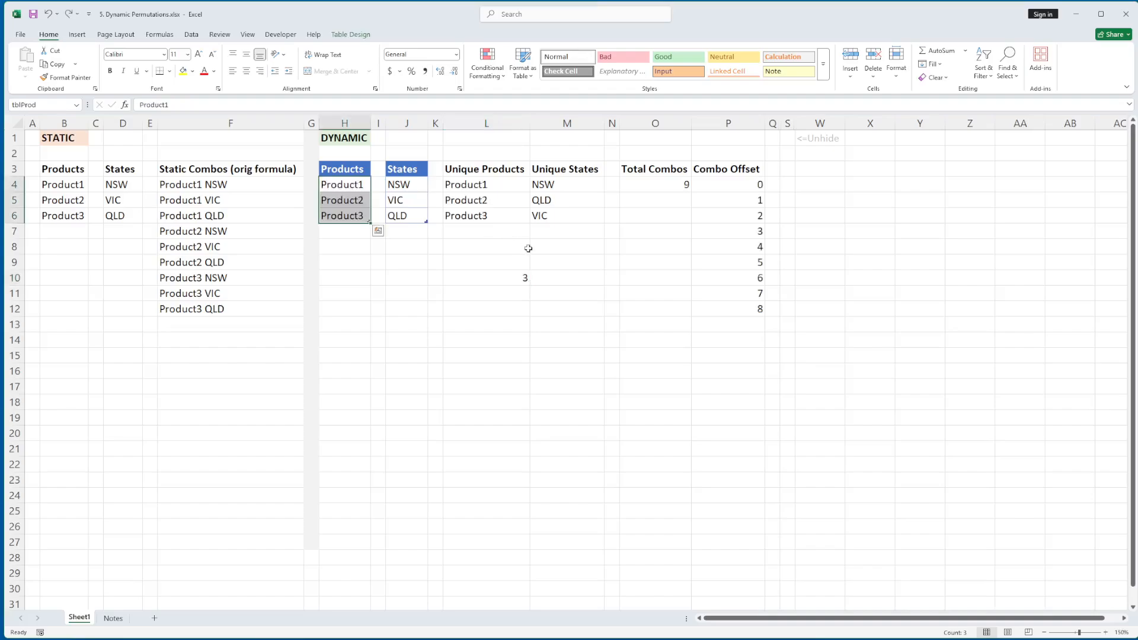
pyautogui.hotkey('ctrl', 'z')
# - Examine the two IF and COUNTA parts of the Total Combos formula in O4 without changing it
pyautogui.click(681, 184)
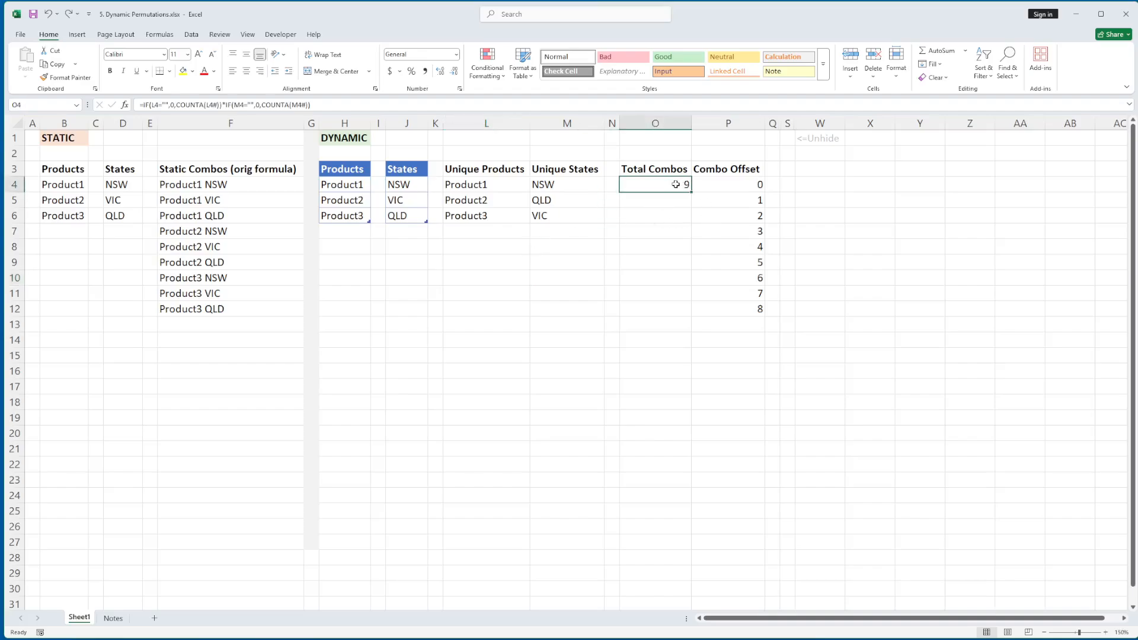
pyautogui.press('F2')
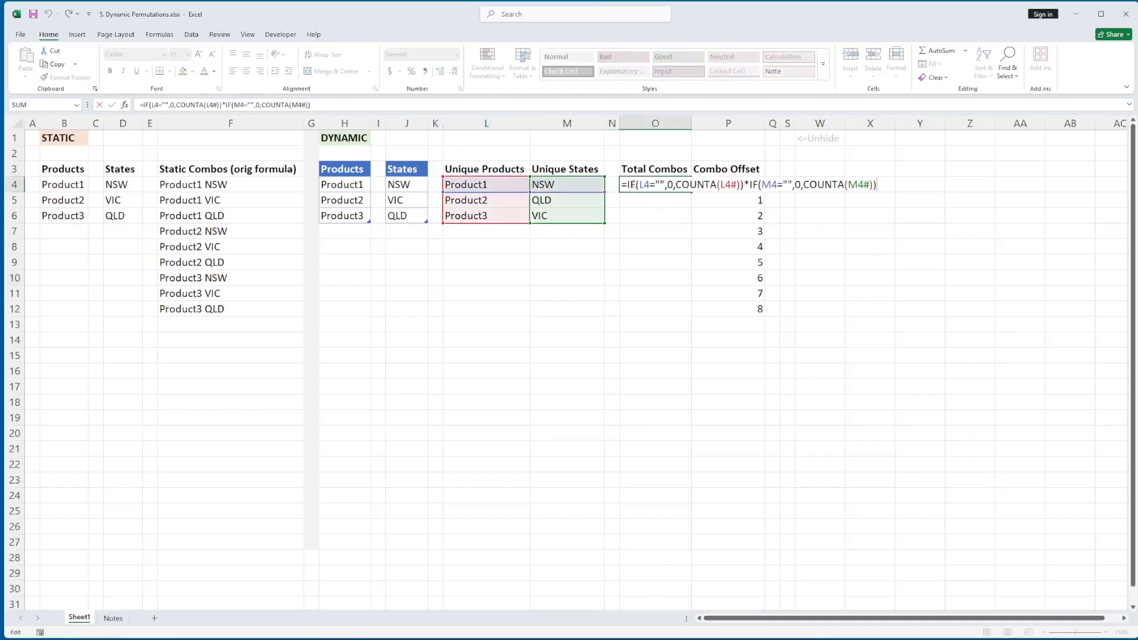
pyautogui.moveTo(629, 185); pyautogui.dragTo(664, 184)
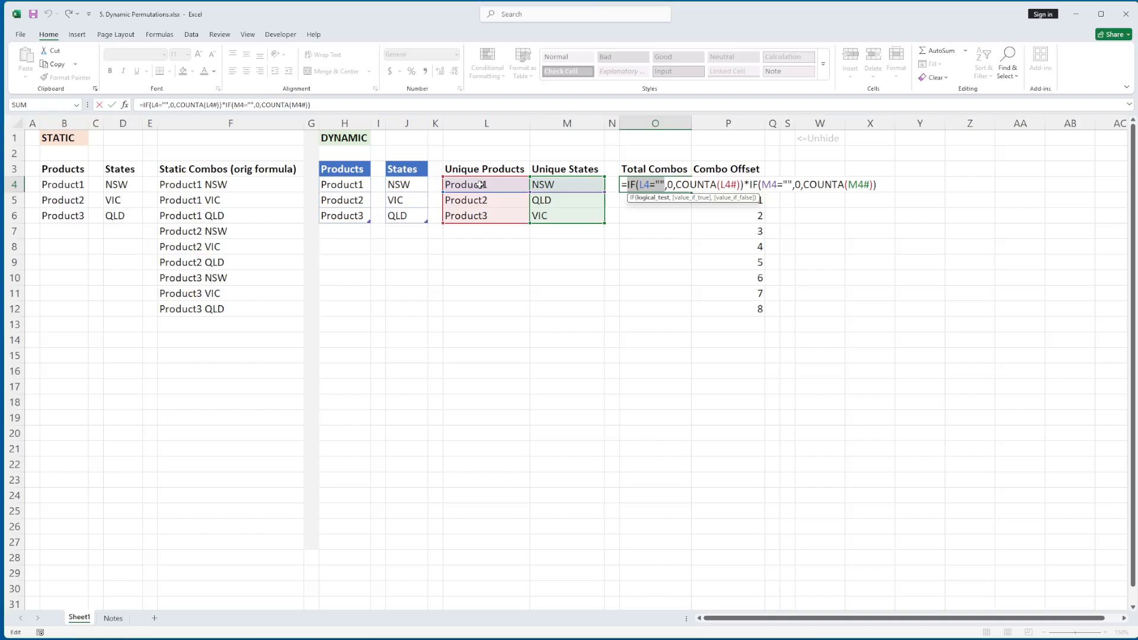
pyautogui.doubleClick(672, 185)
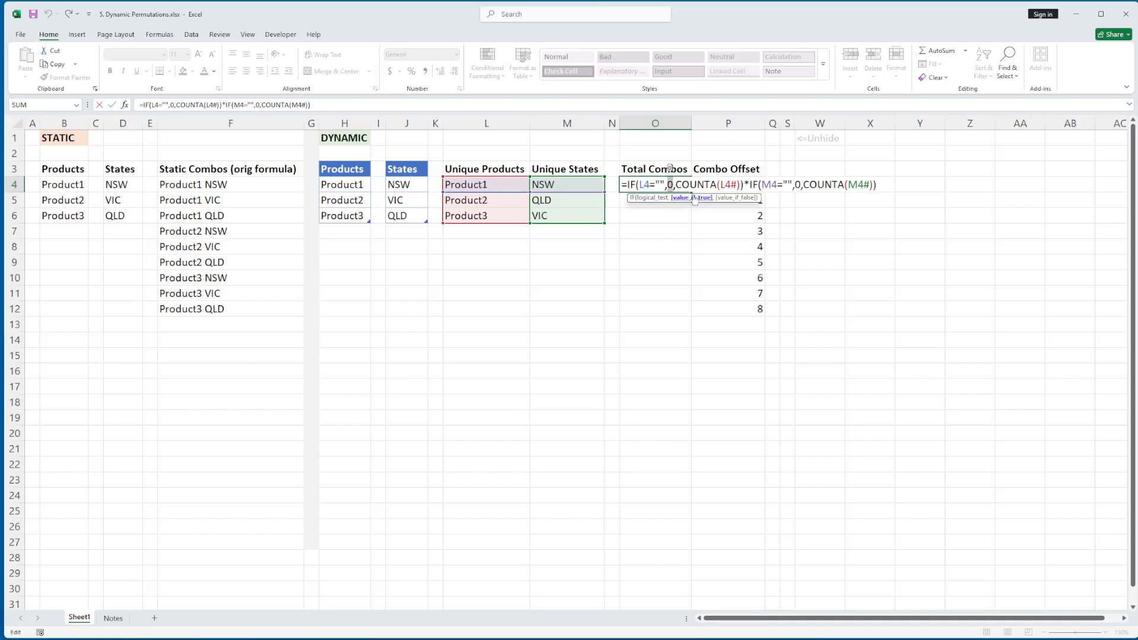
pyautogui.moveTo(679, 184); pyautogui.dragTo(743, 184)
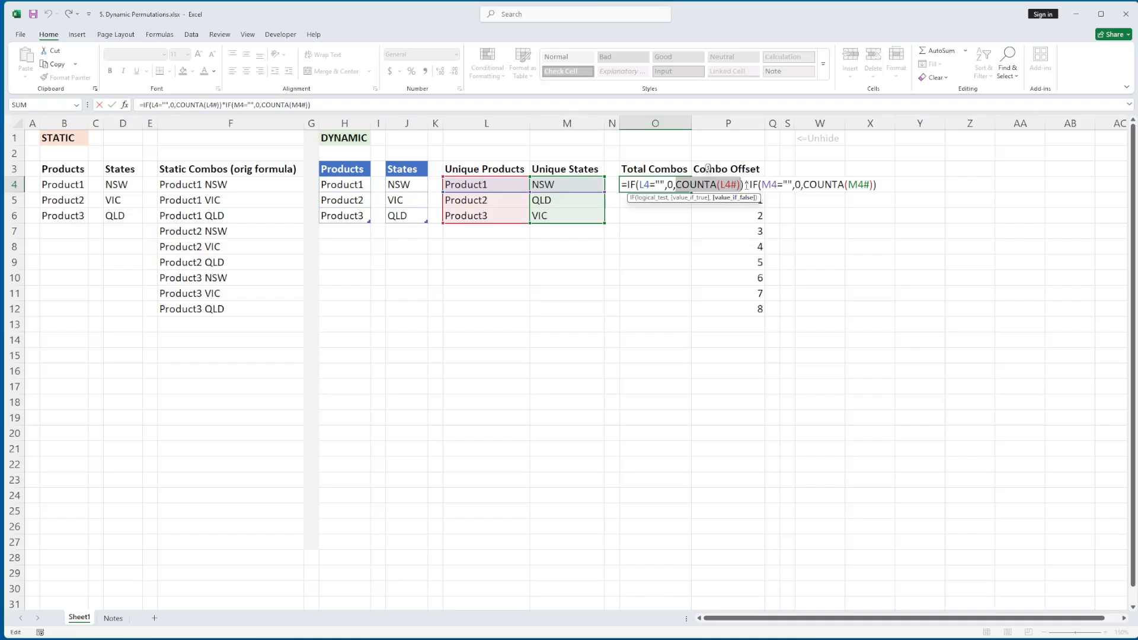
pyautogui.moveTo(750, 184); pyautogui.dragTo(874, 184)
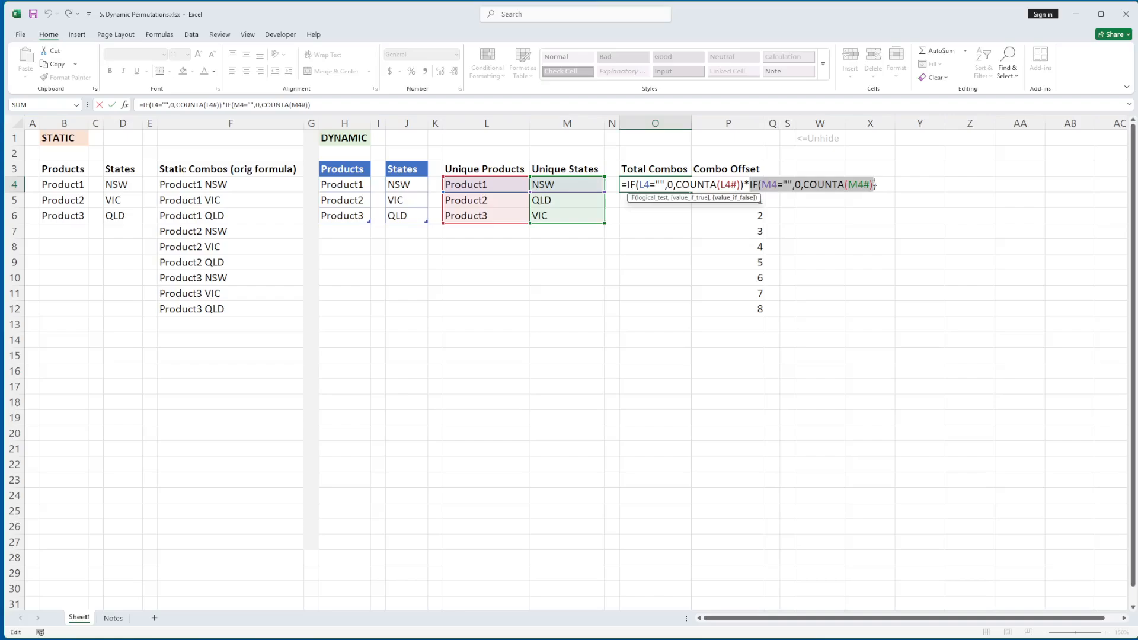
pyautogui.click(841, 185)
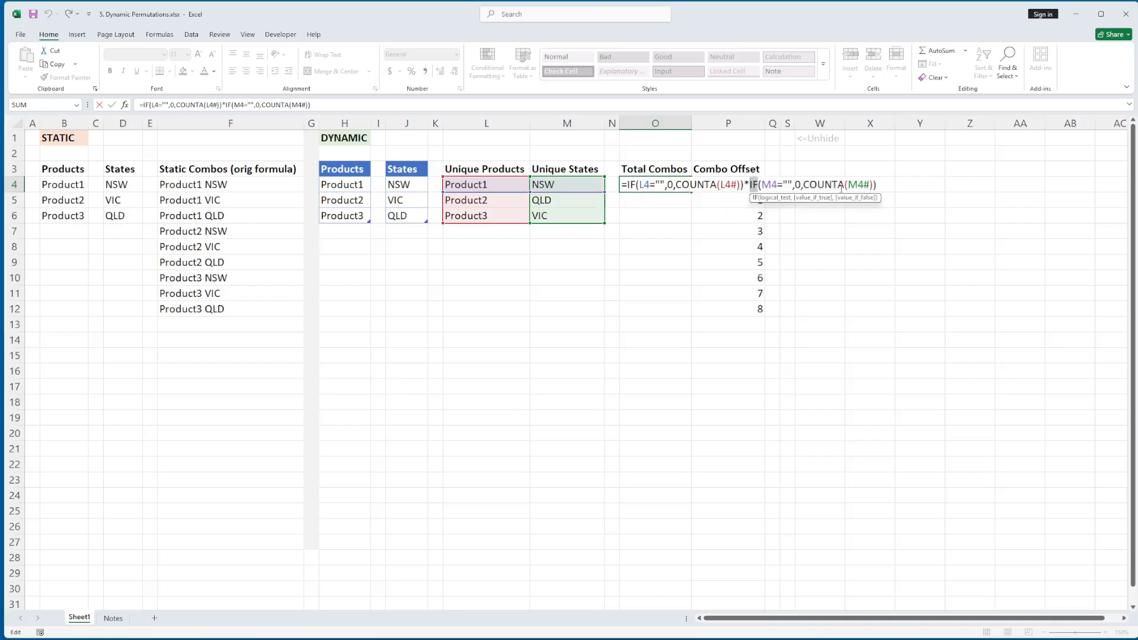
pyautogui.hotkey('ctrl', 'Return')
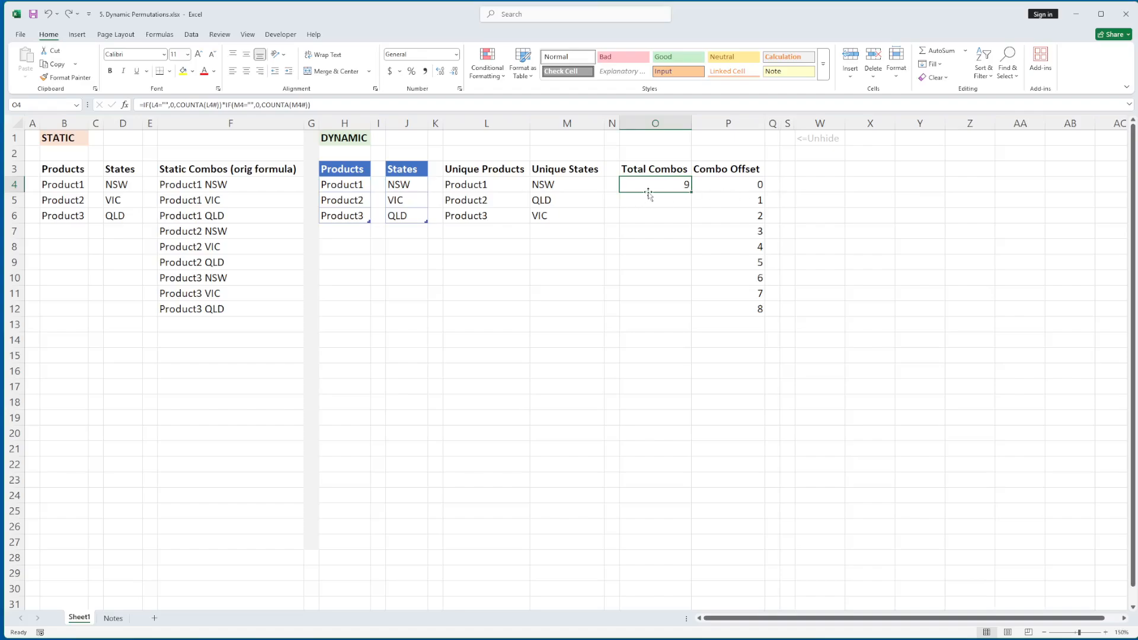
# - Examine the product INDEX part of the static combos formula in F4, including its ROW difference and COUNTA divisor, without editing it
pyautogui.click(238, 188)
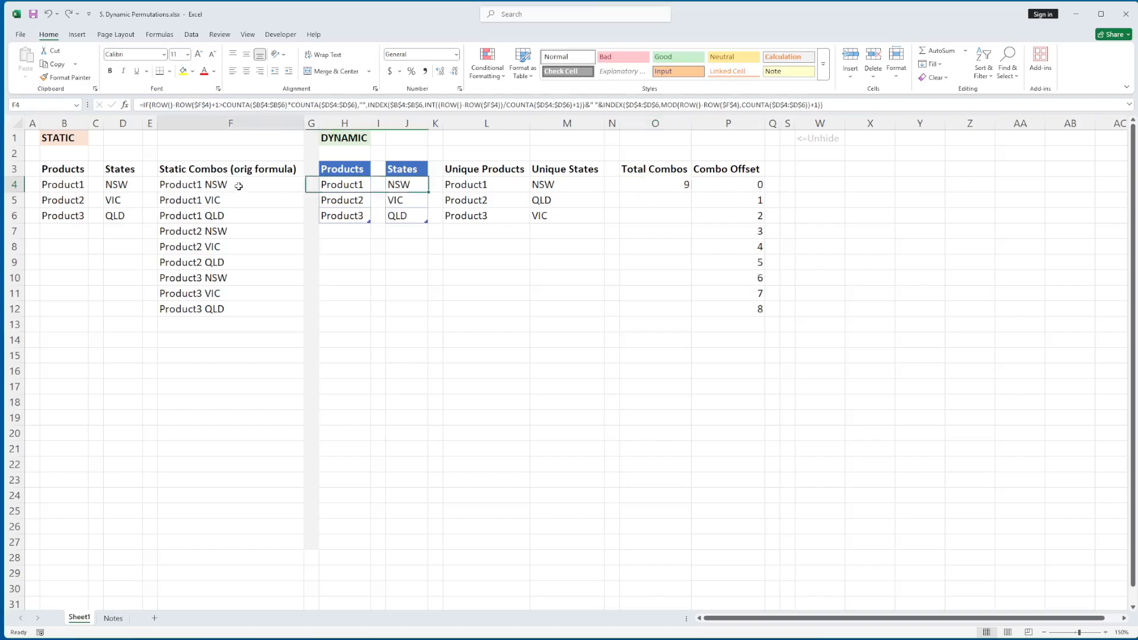
pyautogui.press('F2')
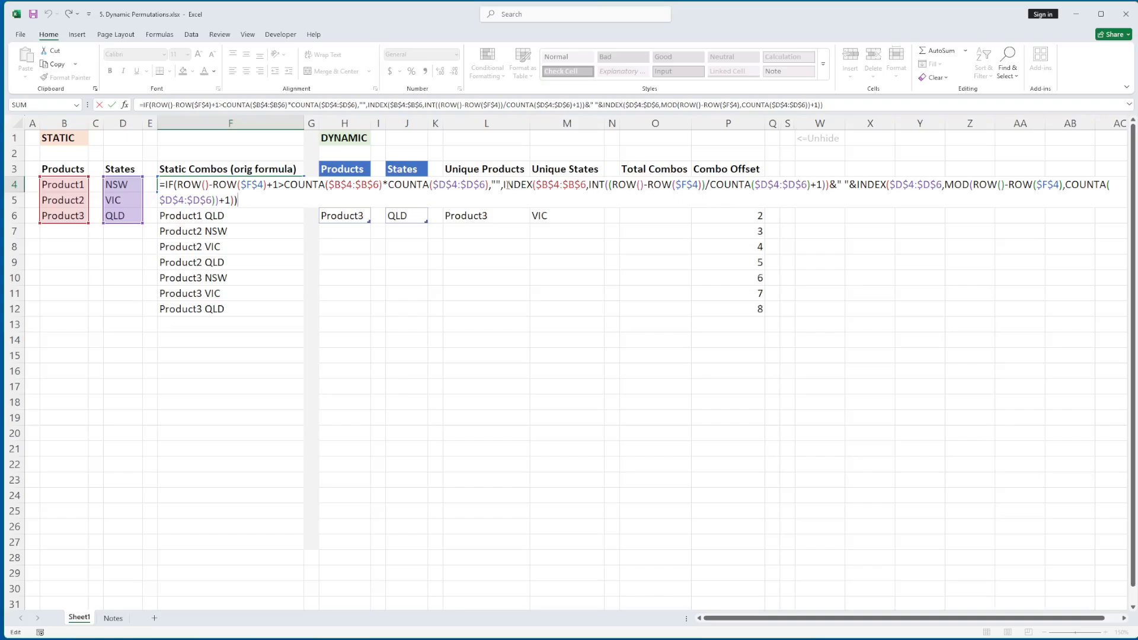
pyautogui.moveTo(509, 185); pyautogui.dragTo(830, 186)
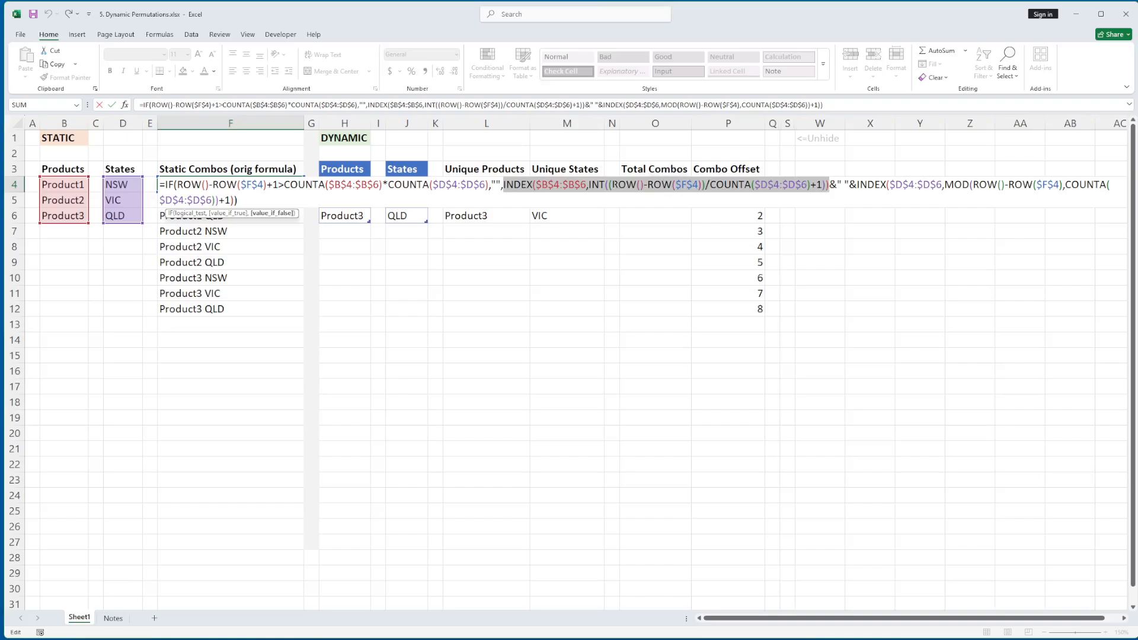
pyautogui.click(654, 188)
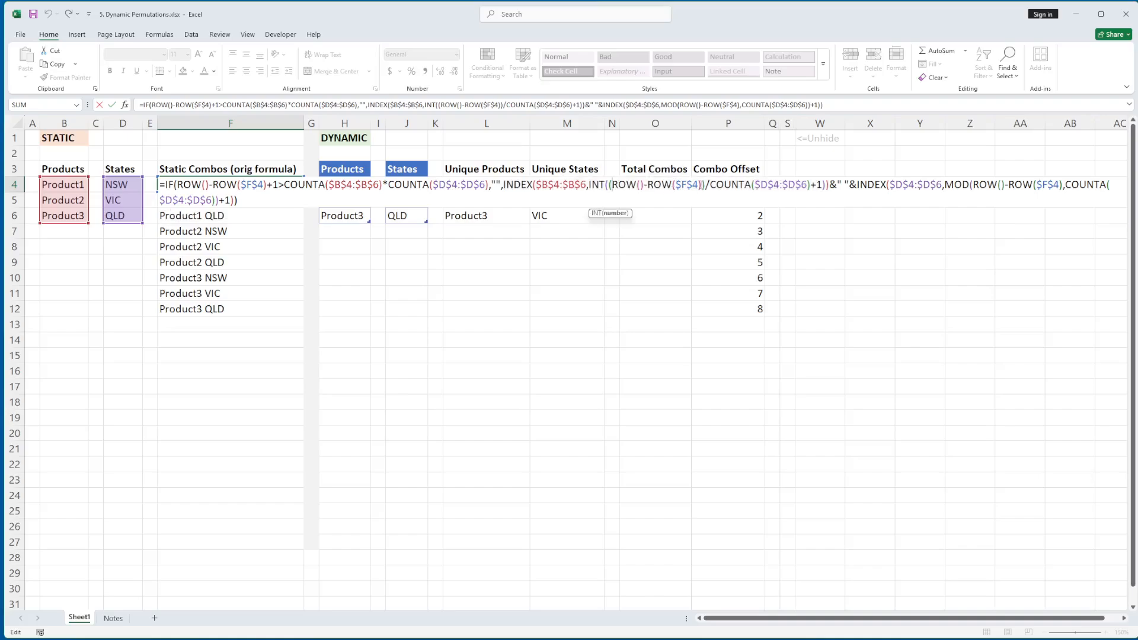
pyautogui.moveTo(612, 185); pyautogui.dragTo(702, 186)
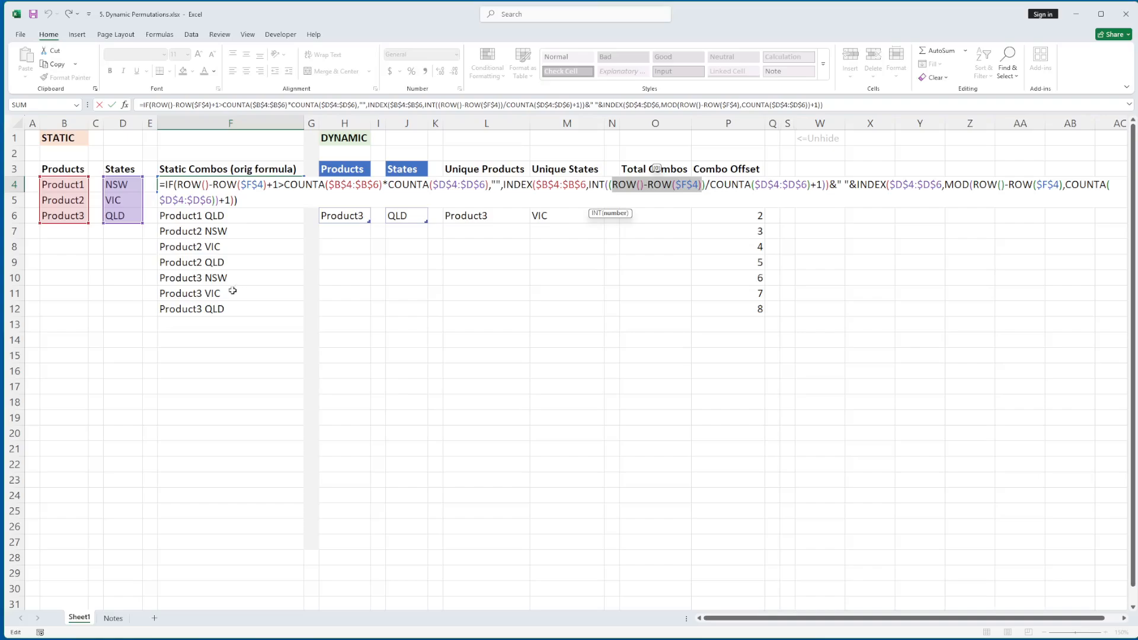
pyautogui.moveTo(711, 185); pyautogui.dragTo(824, 178)
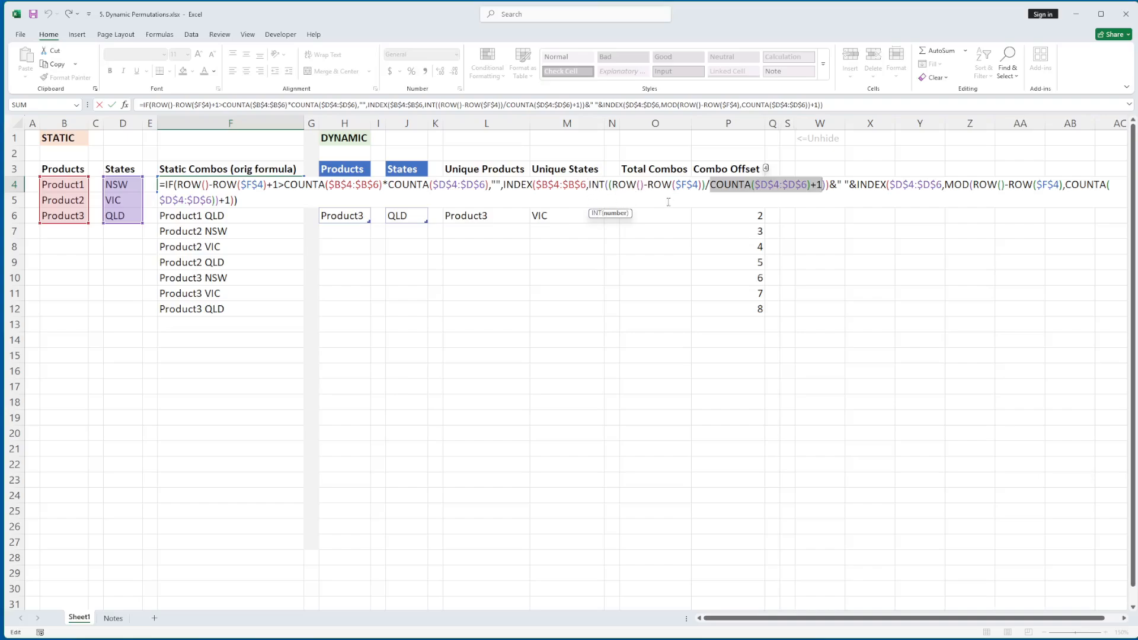
pyautogui.press('Escape')
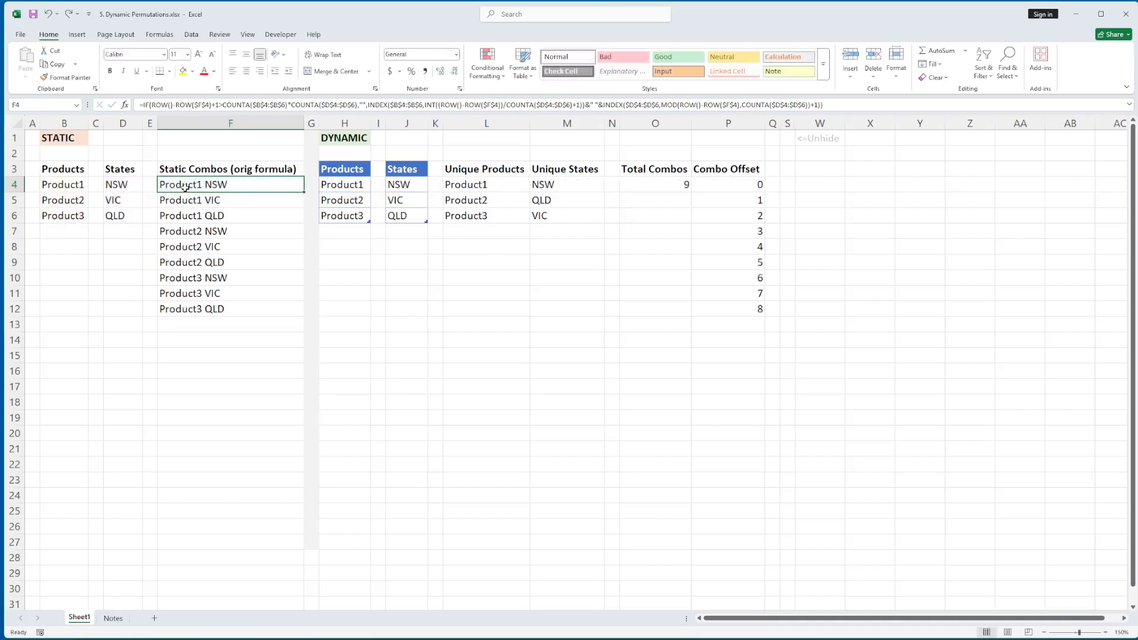
# - Review the static Products entries in column B and the static States entries in D4:D6
pyautogui.click(82, 180)
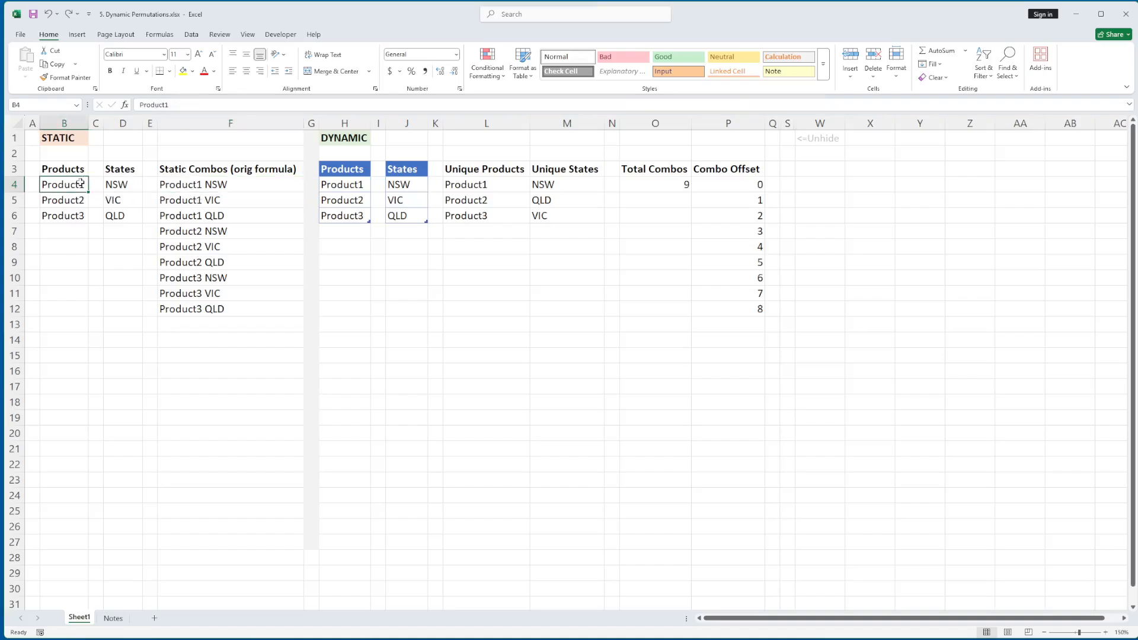
pyautogui.press('Down')
pyautogui.press('Down')
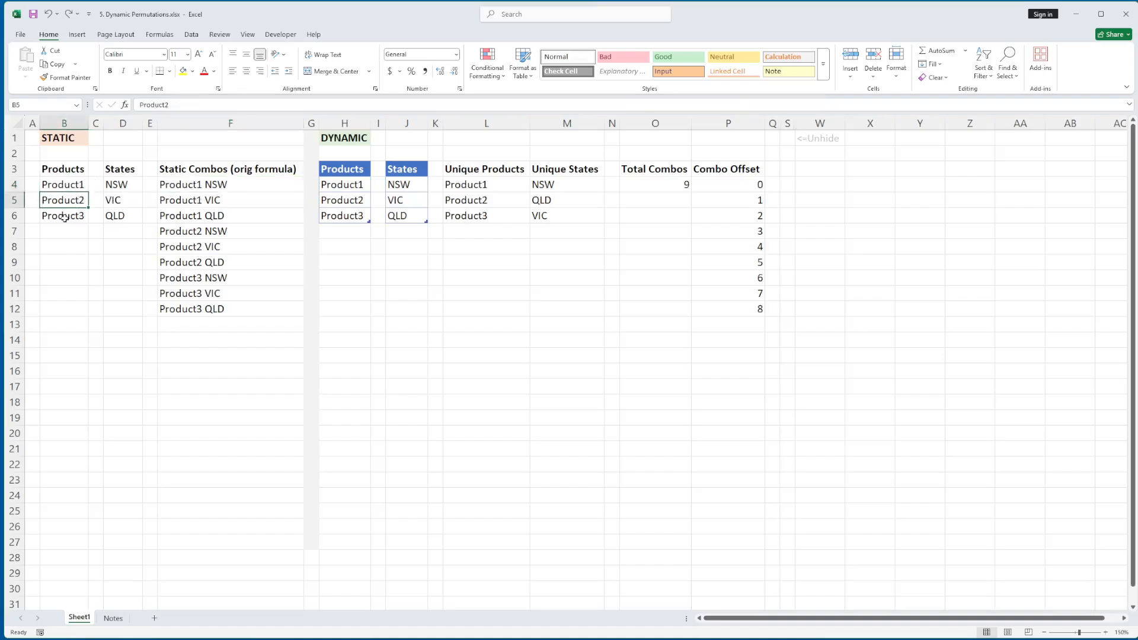
pyautogui.moveTo(119, 185); pyautogui.dragTo(115, 214)
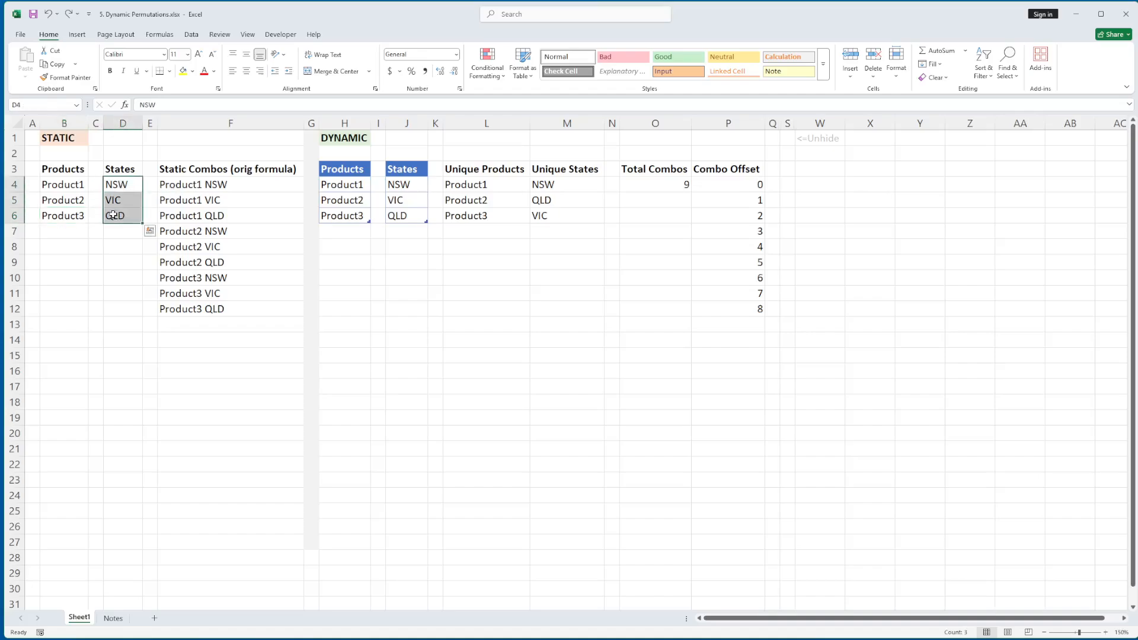
# - Examine the state INDEX part of the static combos formula in F4 and its MOD function, leaving the formula as is
pyautogui.click(211, 186)
pyautogui.press('F2')
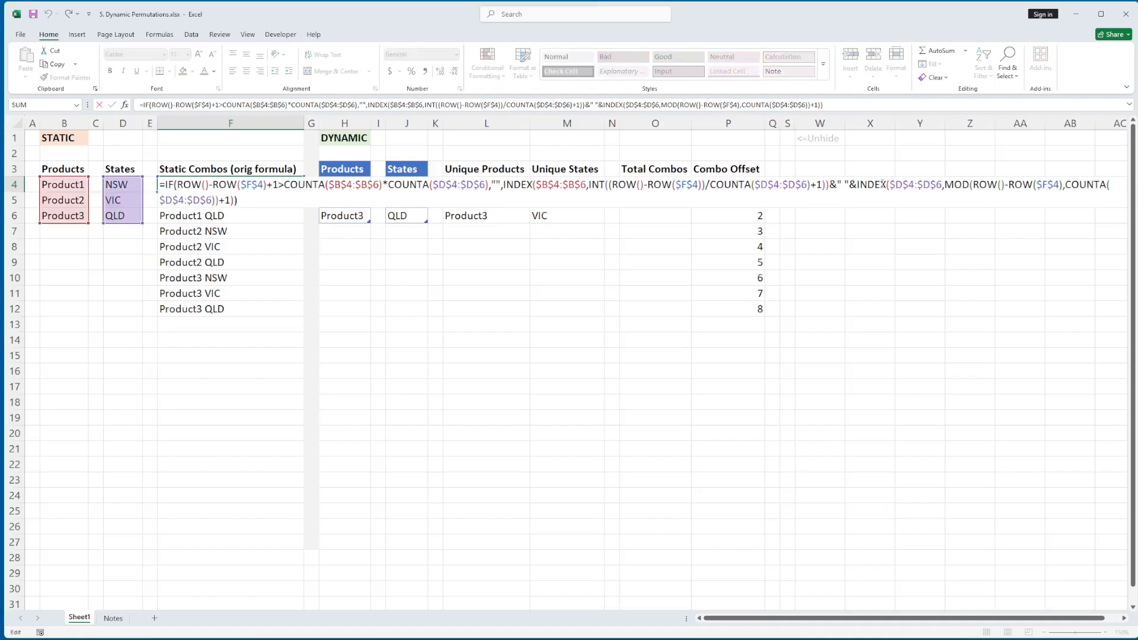
pyautogui.moveTo(858, 186); pyautogui.dragTo(260, 205)
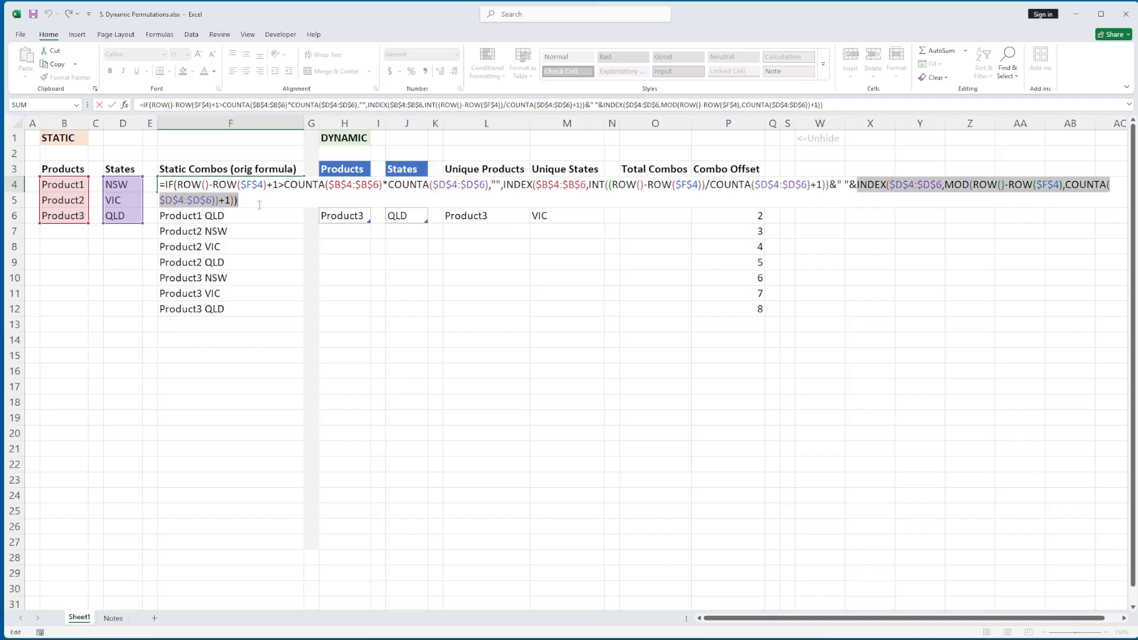
pyautogui.doubleClick(958, 186)
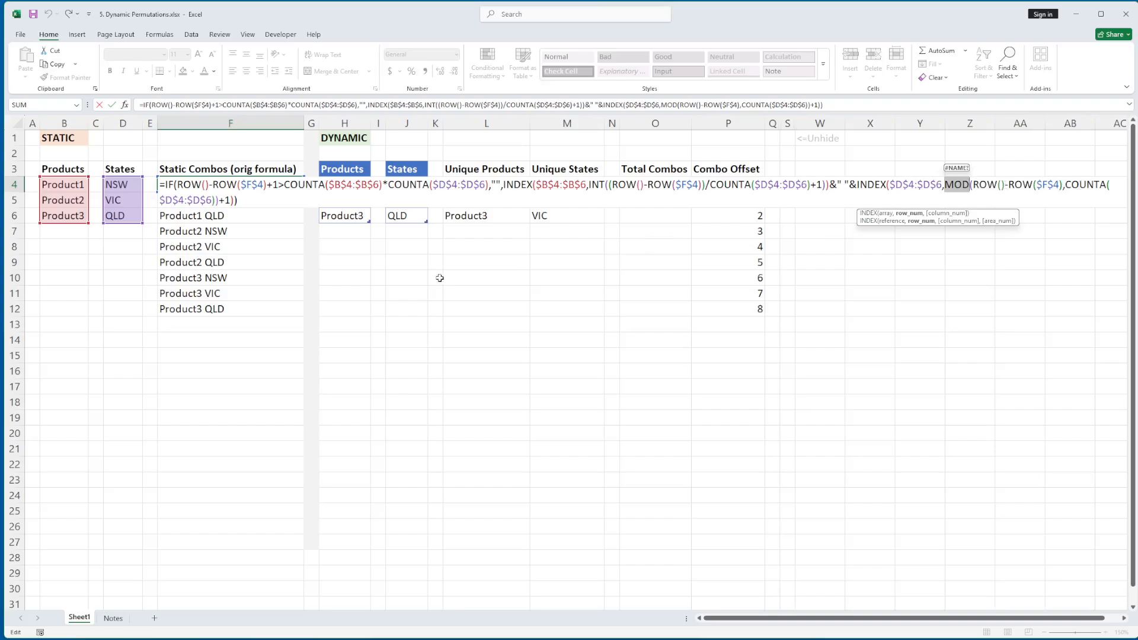
pyautogui.hotkey('ctrl', 'Return')
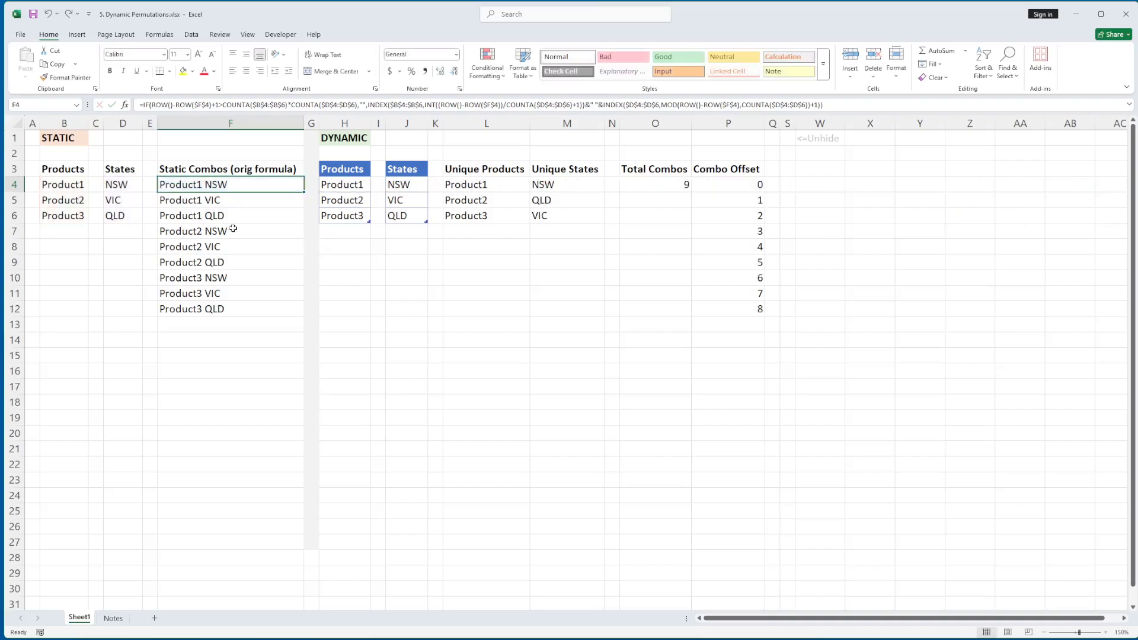
# - Review the Product3 combinations in F10:F12 and select the whole of row 10
pyautogui.click(214, 279)
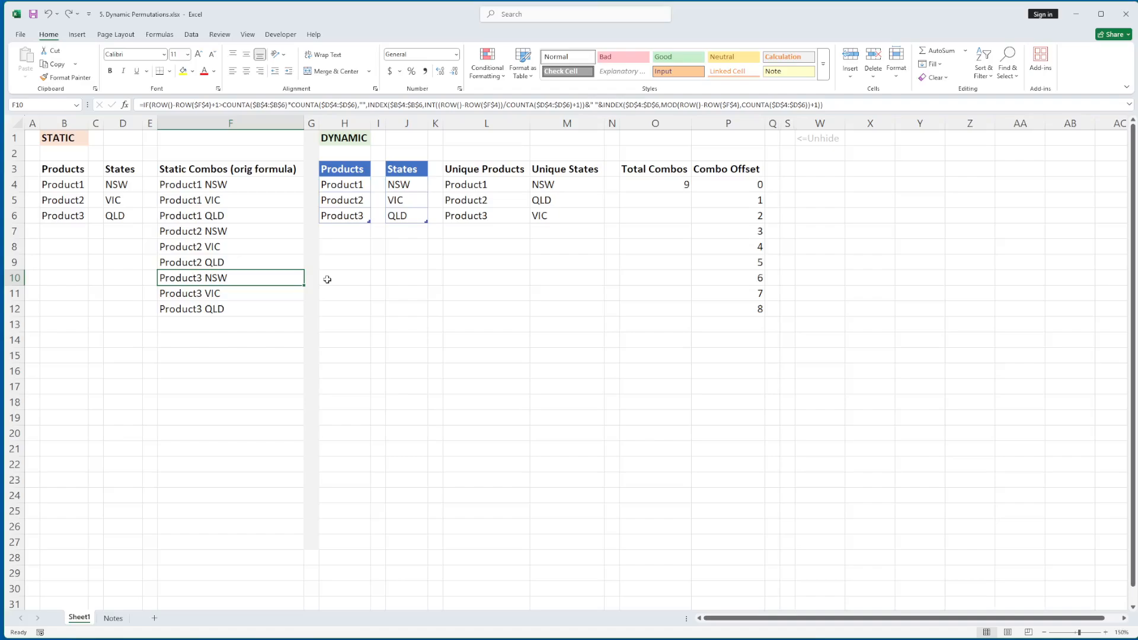
pyautogui.press('Down')
pyautogui.press('Down')
pyautogui.press('Up')
pyautogui.press('Up')
pyautogui.click(12, 278)
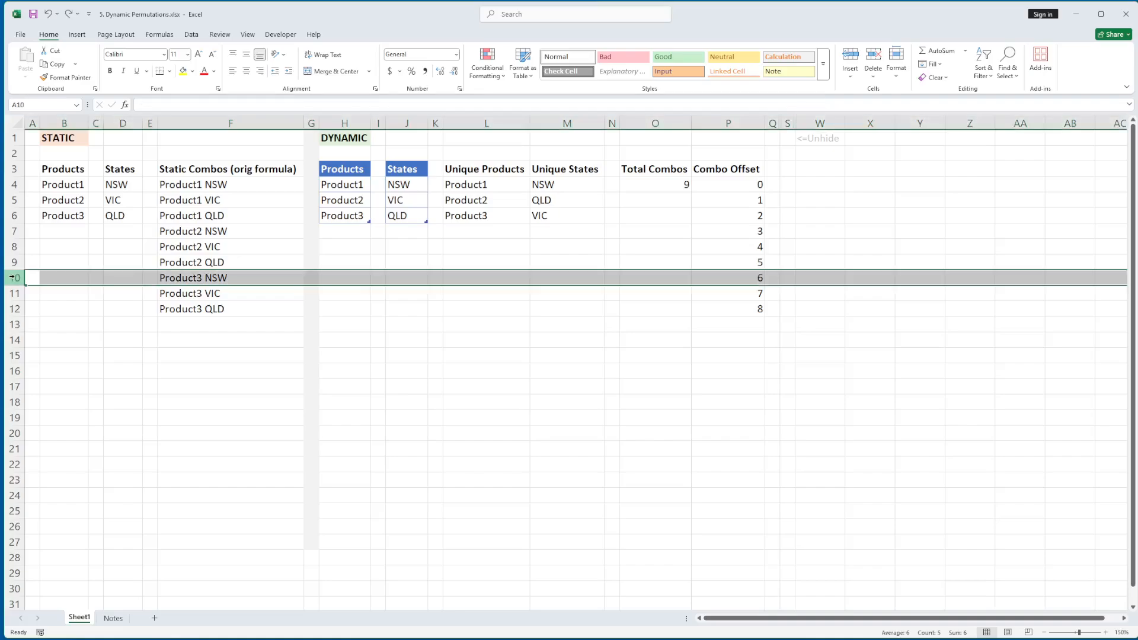
# - Compare row 4, where the static combos begin, with the Product3 NSW combination in F10, finishing on F4
pyautogui.click(18, 184)
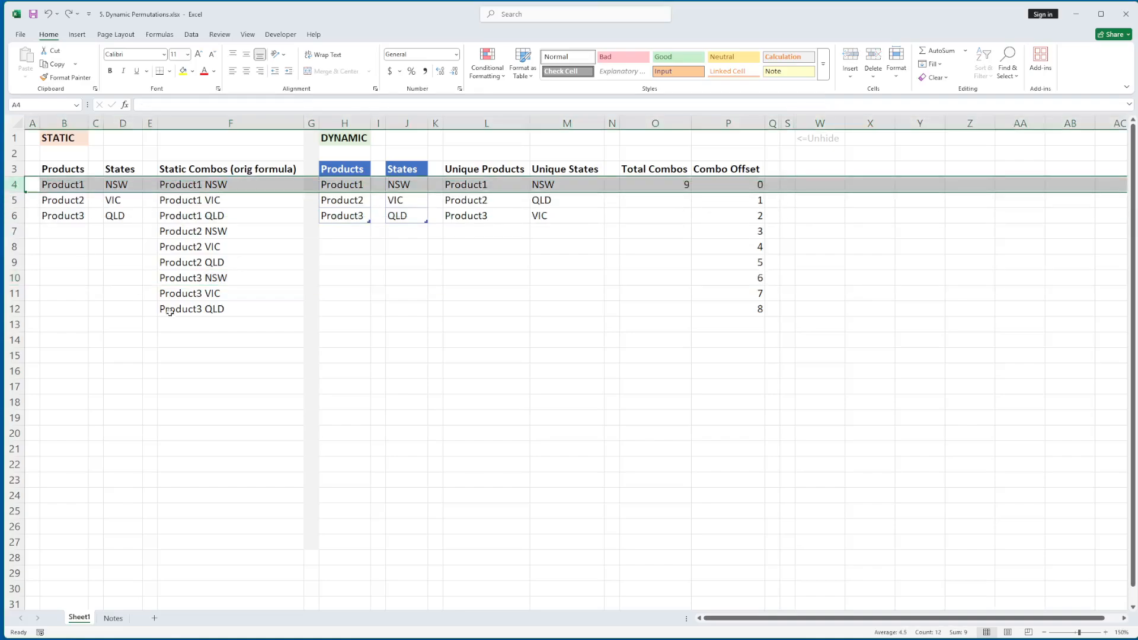
pyautogui.click(193, 277)
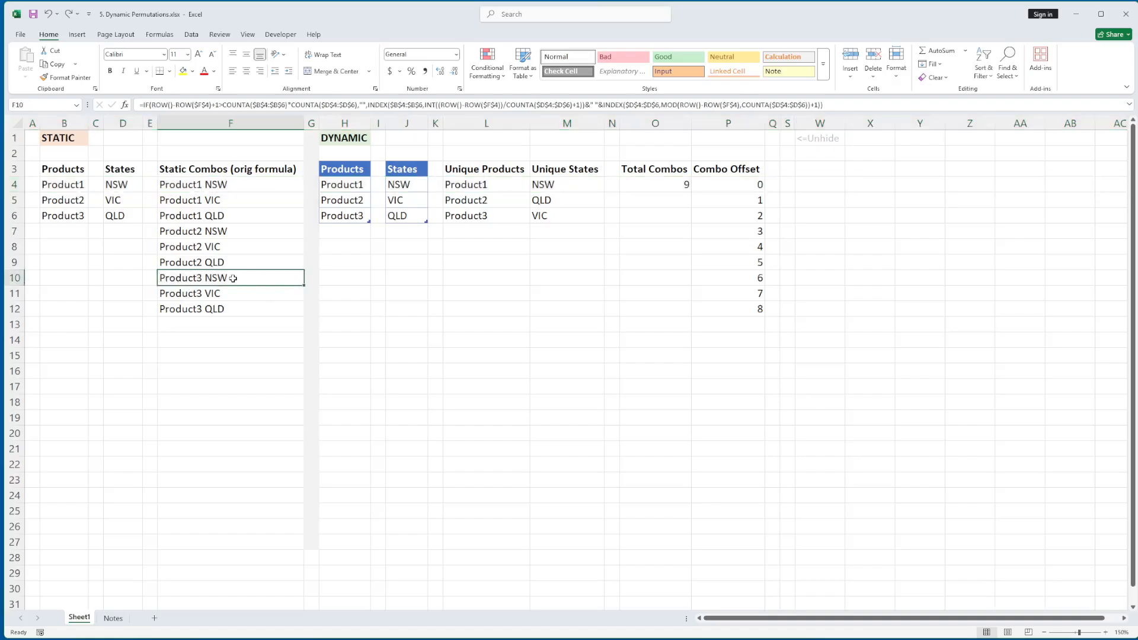
pyautogui.click(223, 185)
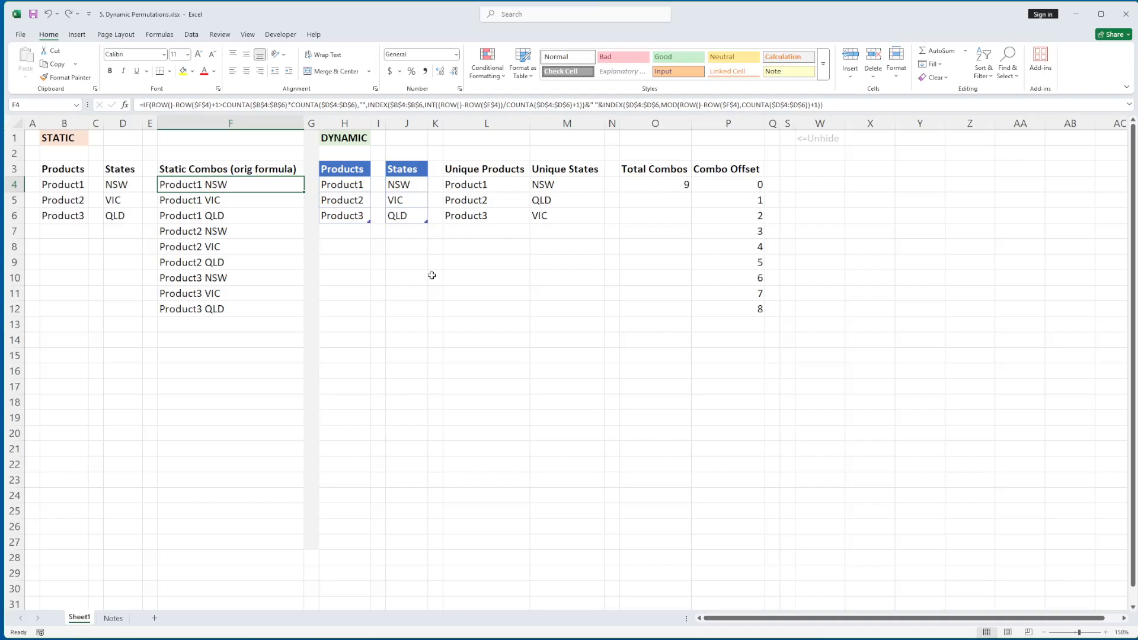
# - Review the static combos one by one from F5 through F12 and return to F4
pyautogui.click(276, 202)
pyautogui.click(272, 218)
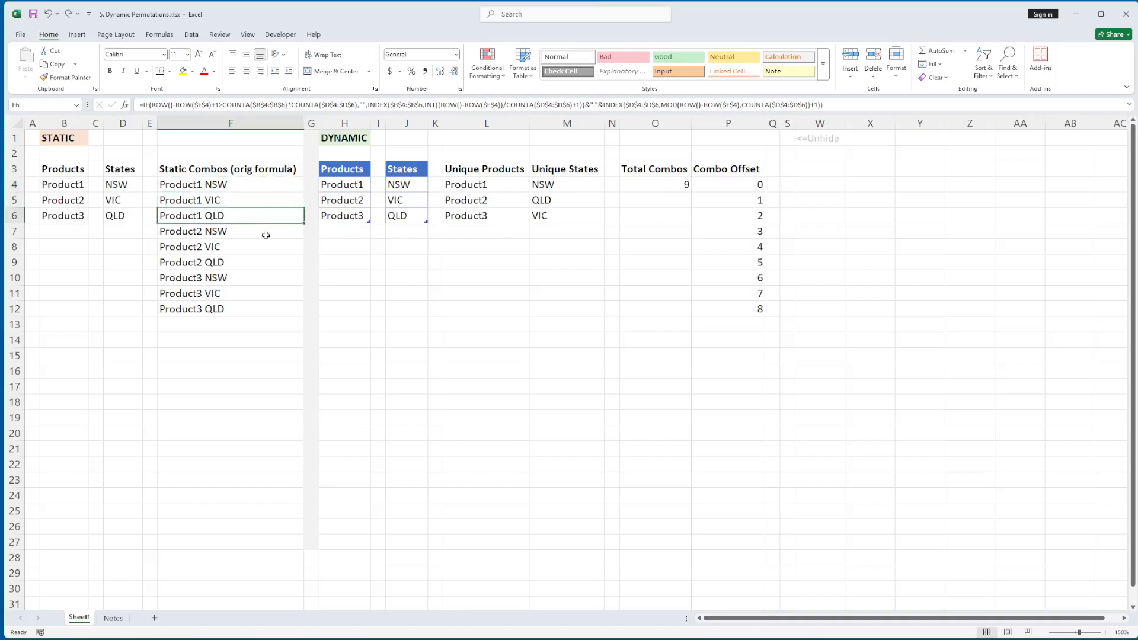
pyautogui.click(266, 234)
pyautogui.click(261, 248)
pyautogui.click(257, 265)
pyautogui.click(257, 279)
pyautogui.click(255, 294)
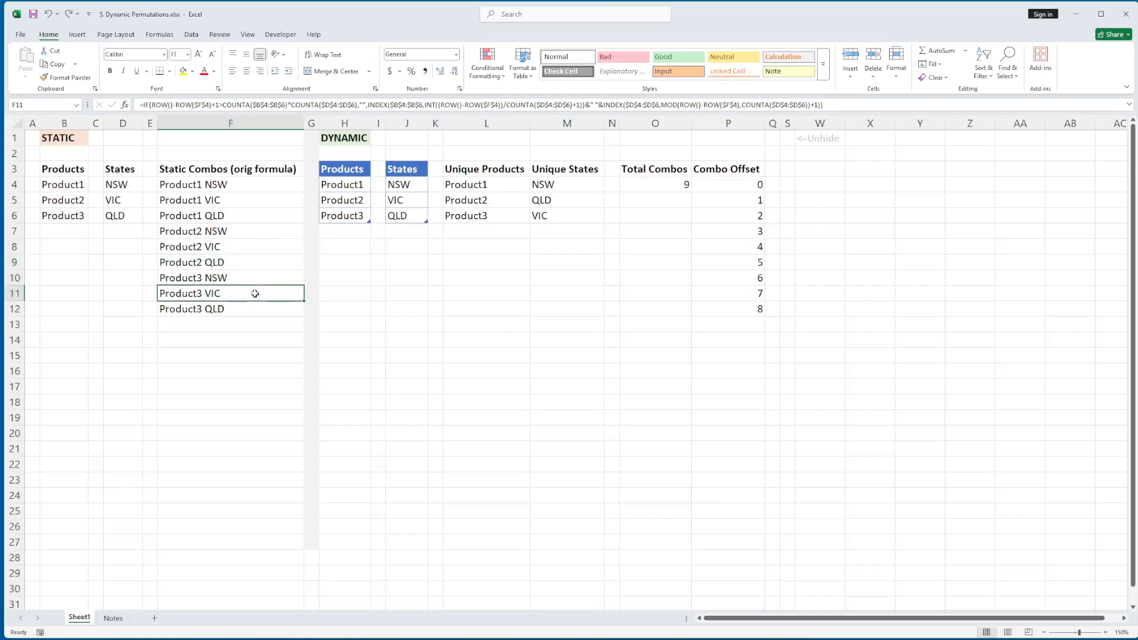
pyautogui.click(252, 308)
pyautogui.click(248, 187)
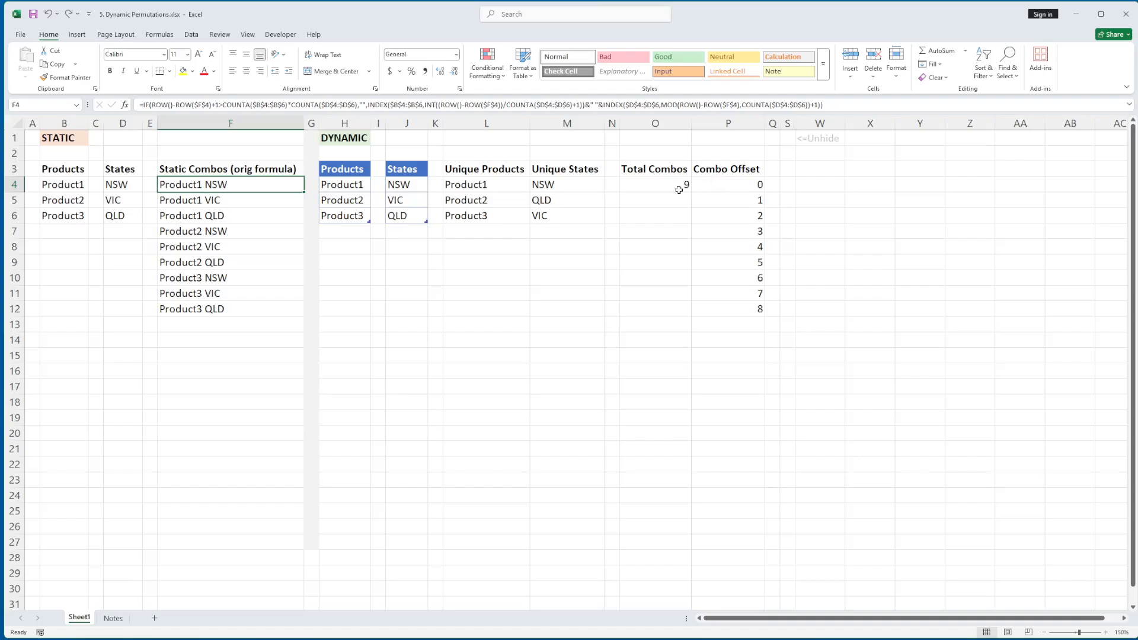
# - Examine the Combo Offset formula in P4, including its SEQUENCE(O4) argument and the -1, without editing it
pyautogui.click(731, 184)
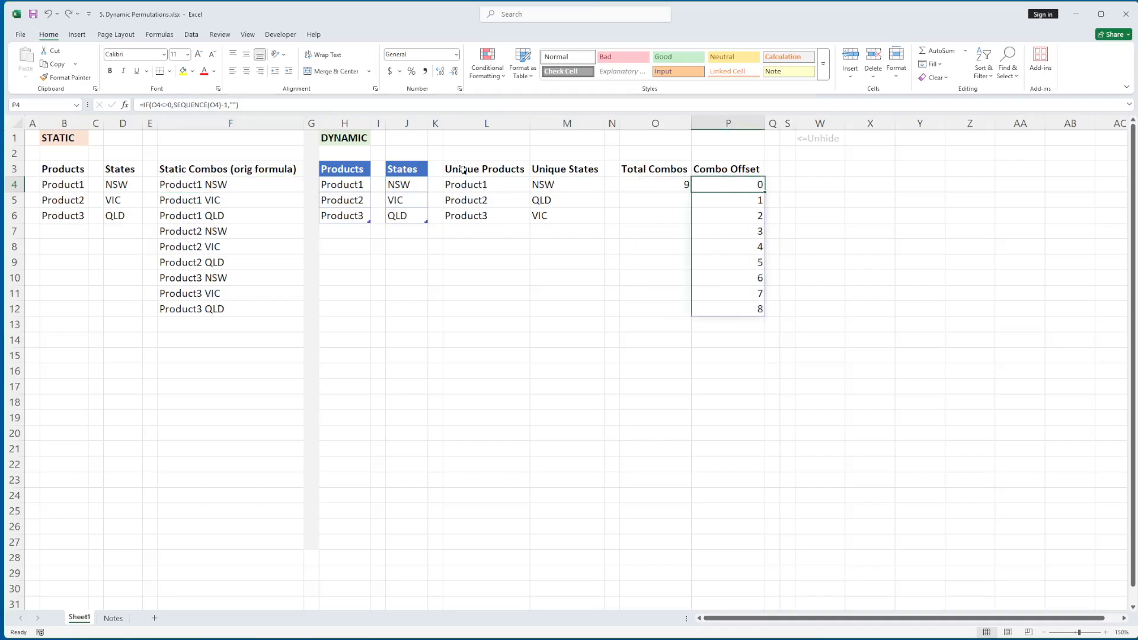
pyautogui.press('F2')
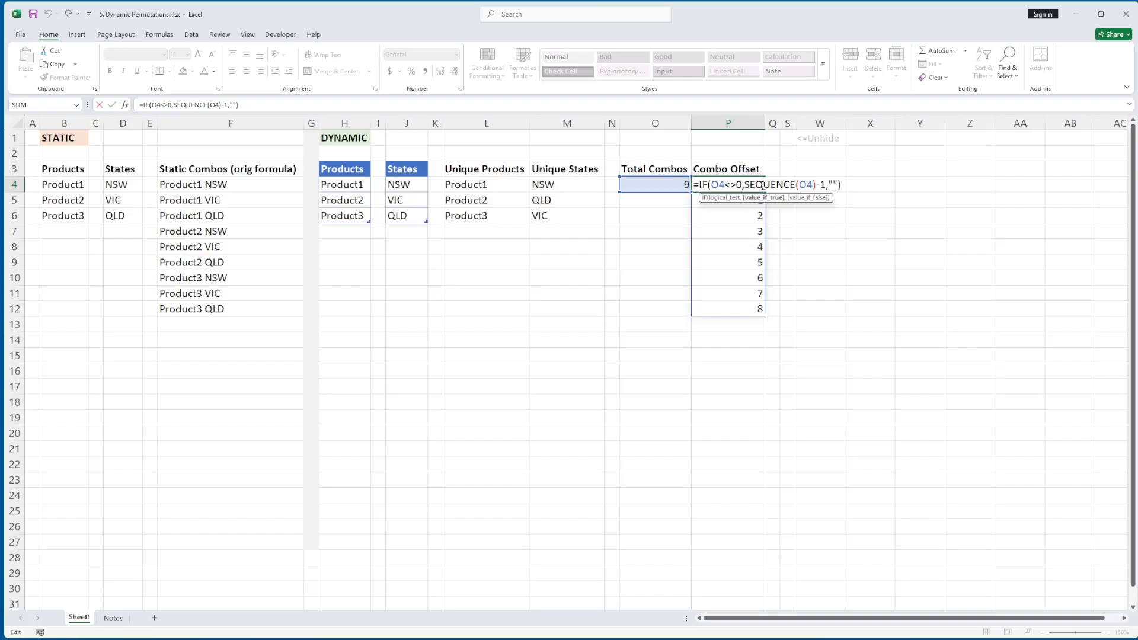
pyautogui.doubleClick(770, 184)
pyautogui.click(802, 184)
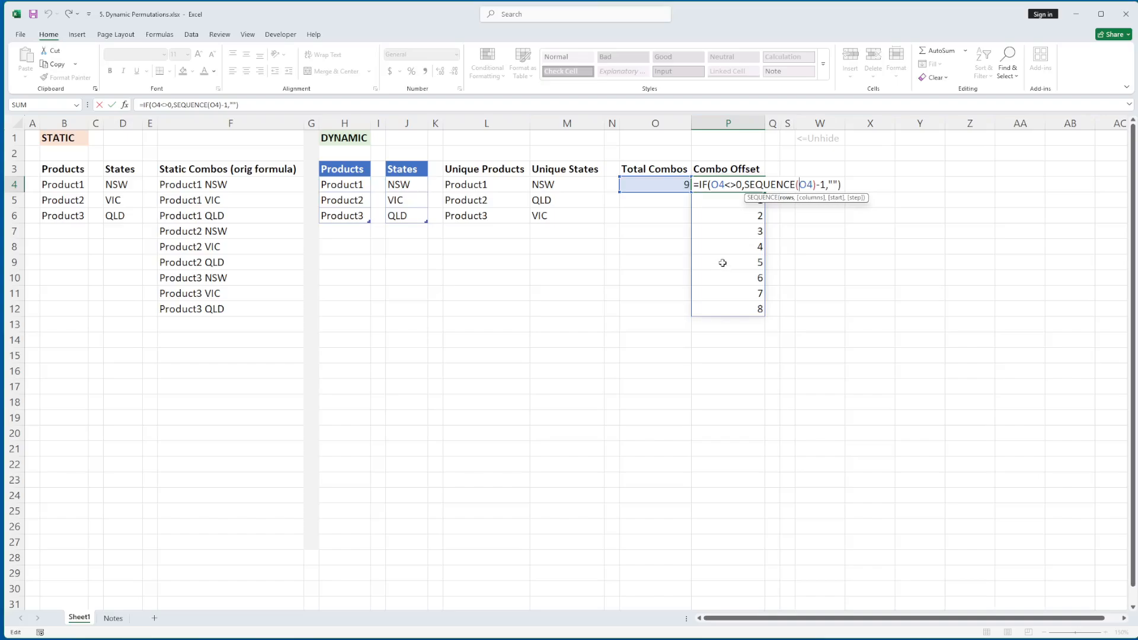
pyautogui.click(818, 184)
pyautogui.moveTo(817, 185); pyautogui.dragTo(827, 185)
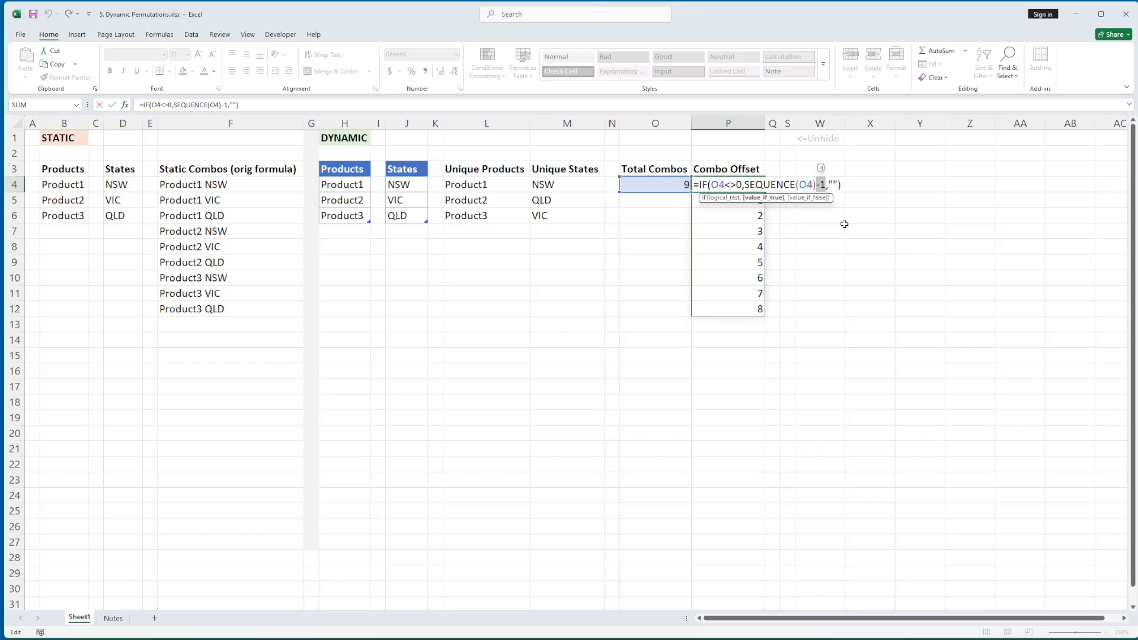
pyautogui.press('Escape')
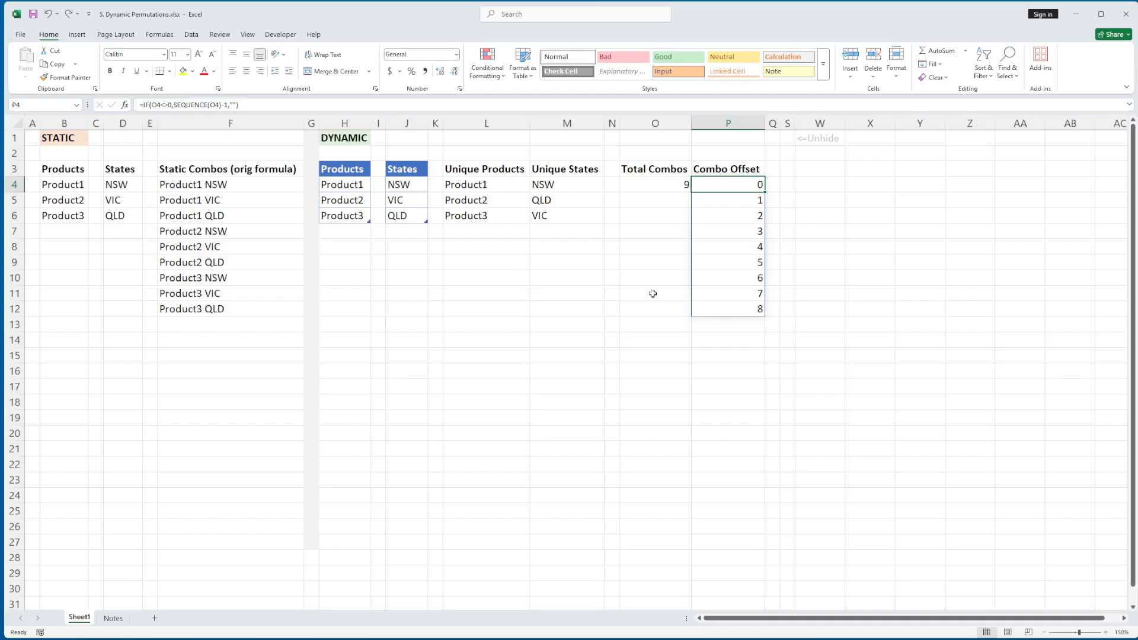
# - Inspect the ROW()-ROW($F$4) difference inside the INT part of the static combos formula in F4, without changing it
pyautogui.click(207, 186)
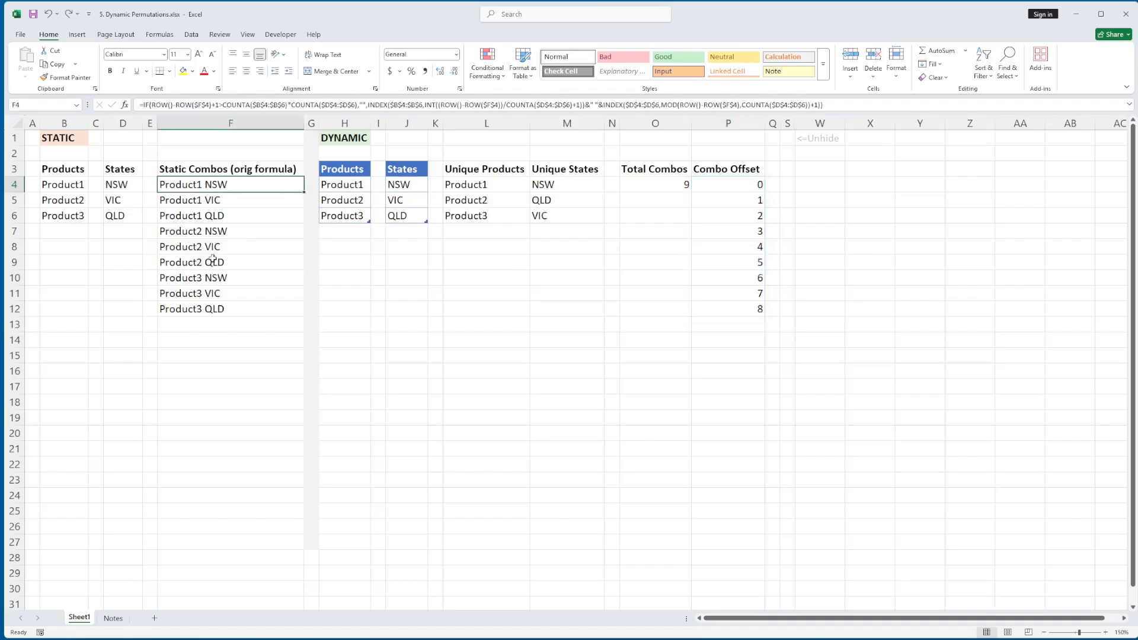
pyautogui.doubleClick(233, 189)
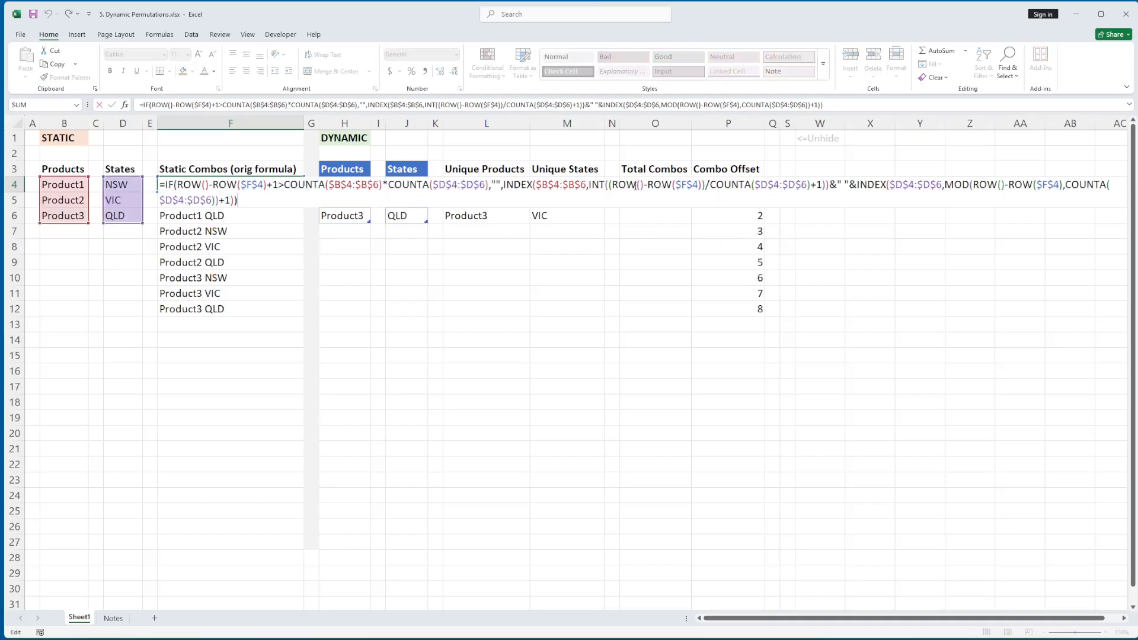
pyautogui.moveTo(613, 185); pyautogui.dragTo(704, 184)
pyautogui.press('Escape')
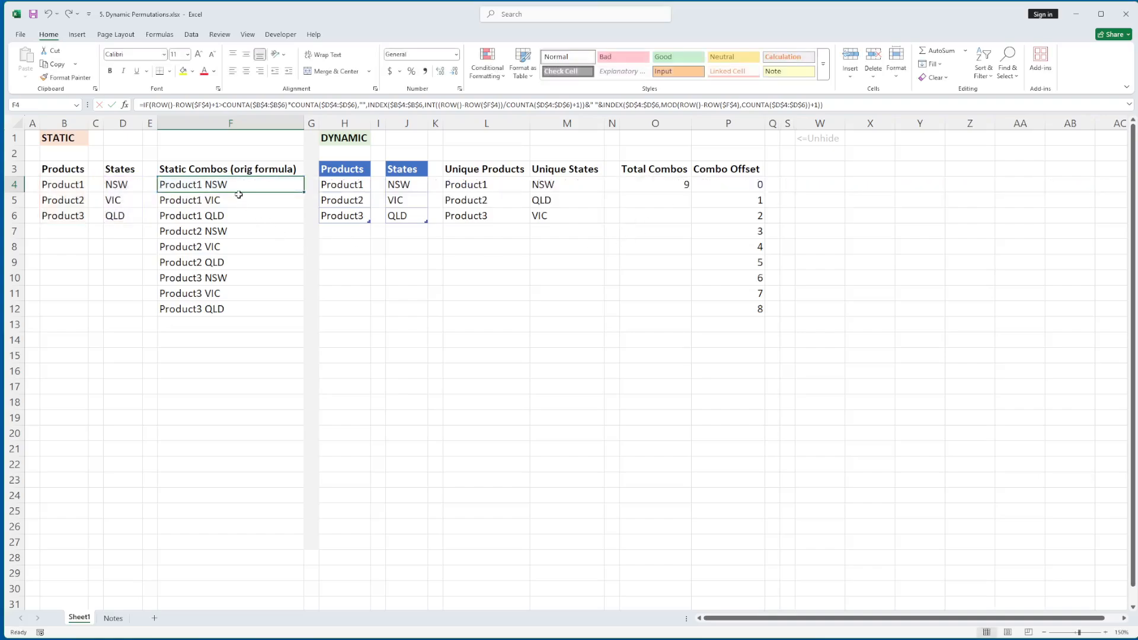
# - Move row by row down the static combos column to see how the row position advances from the starting cell
pyautogui.click(235, 201)
pyautogui.press('Down')
pyautogui.press('Up')
pyautogui.press('Up')
pyautogui.press('Down')
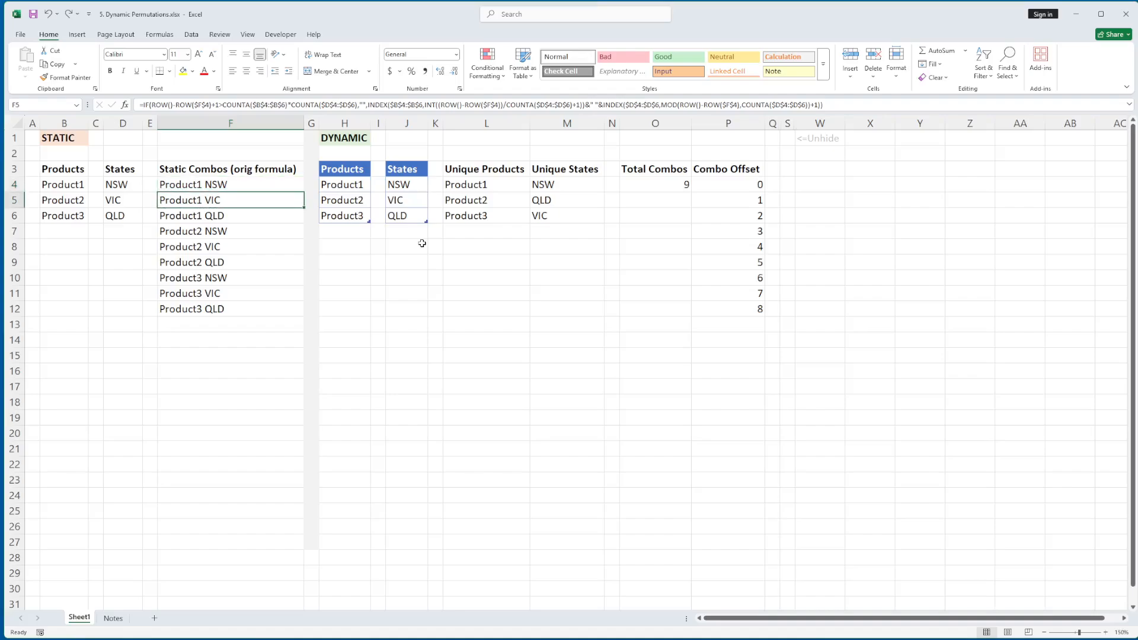
pyautogui.press('Down')
pyautogui.press('Down')
pyautogui.press('Down')
pyautogui.press('Down')
pyautogui.press('Down')
pyautogui.press('Down')
pyautogui.press('Down')
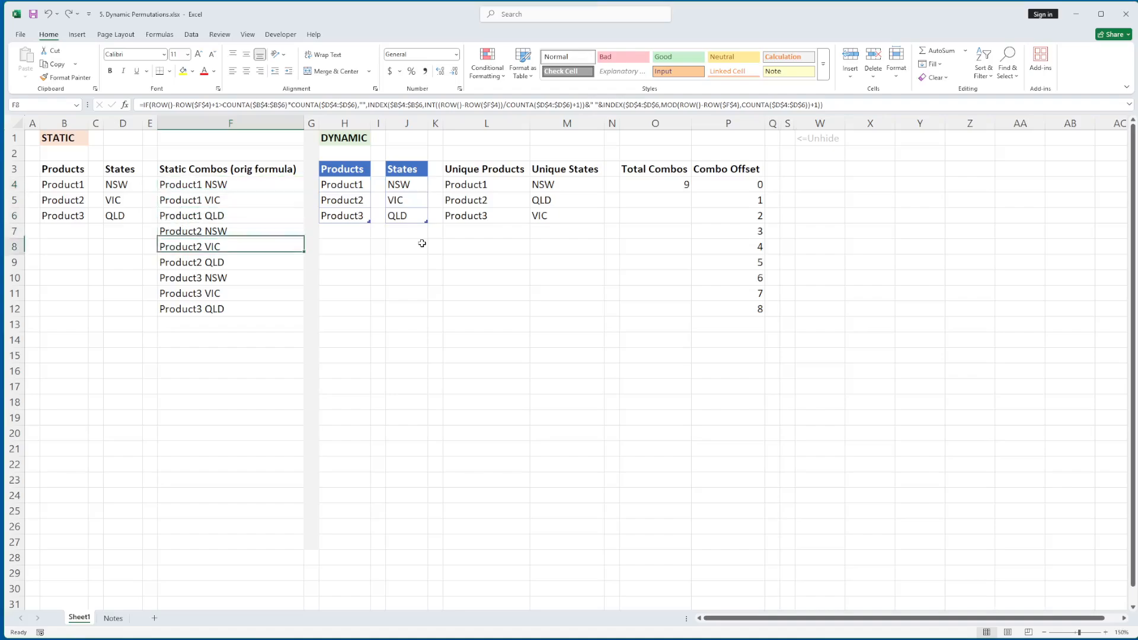
# - Test the spill reference =P4# to the Combo Offset list in empty cell P14 and clear that cell
pyautogui.click(747, 189)
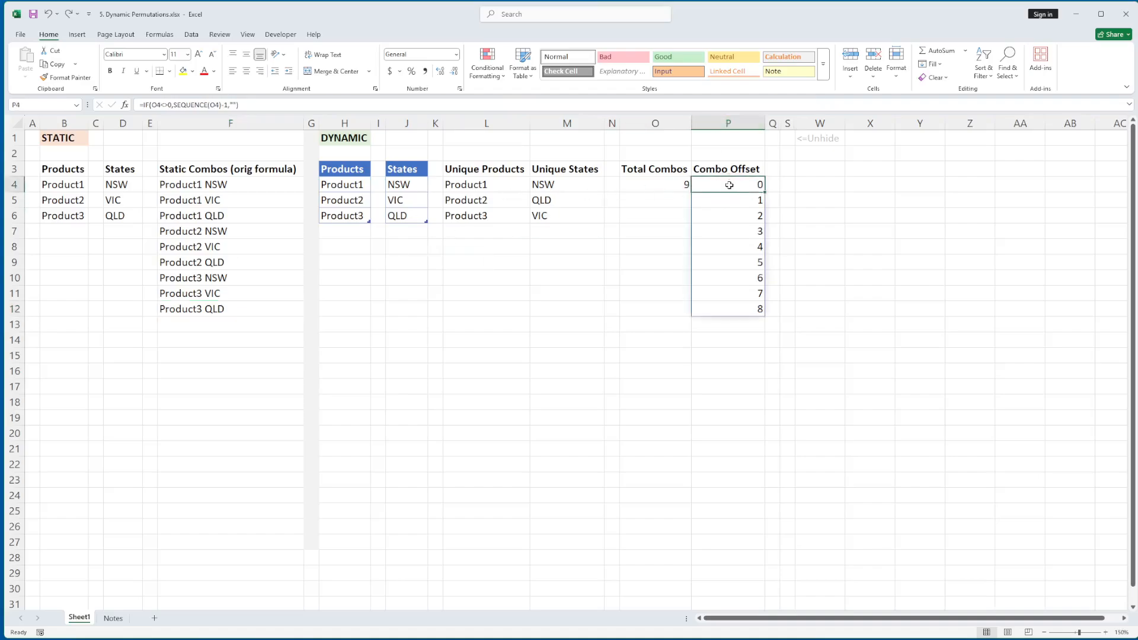
pyautogui.click(728, 122)
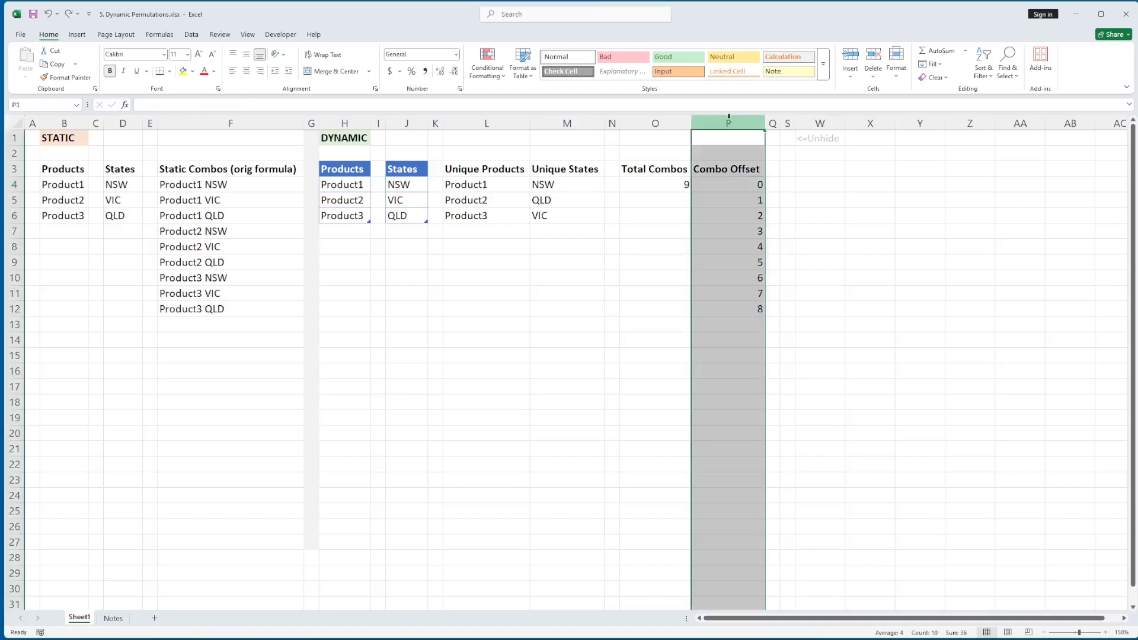
pyautogui.click(719, 341)
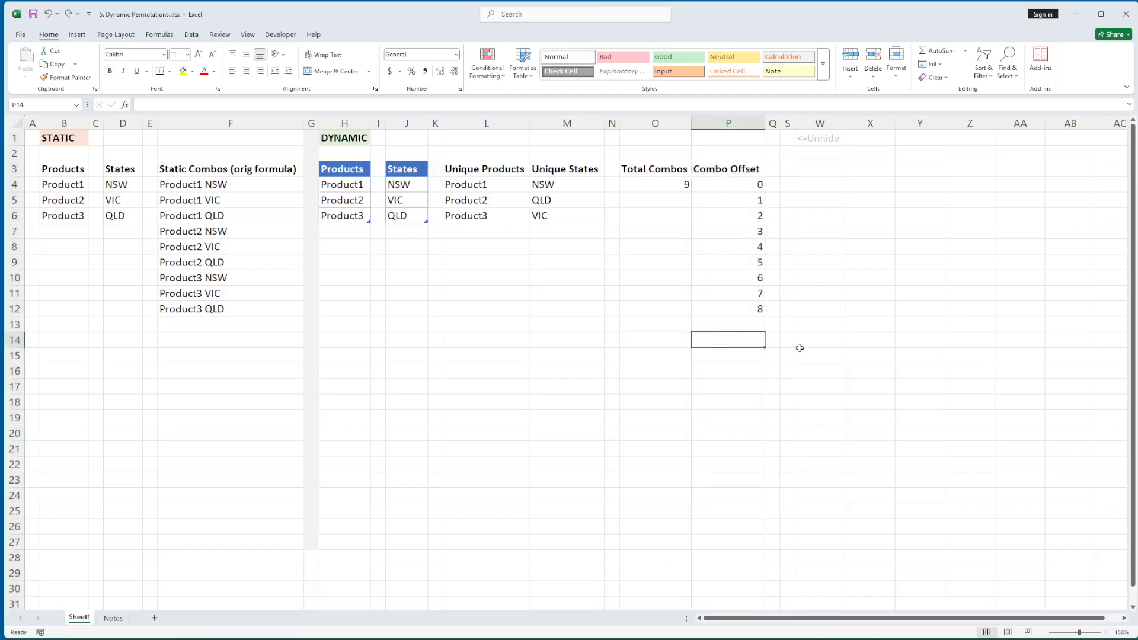
pyautogui.write('=')
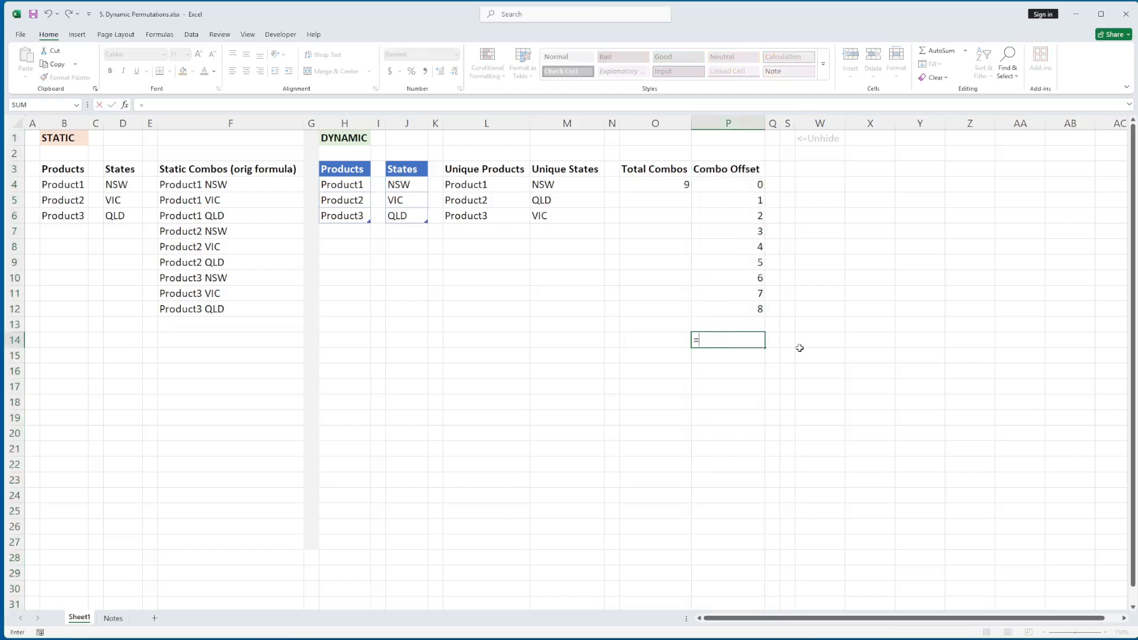
pyautogui.click(736, 183)
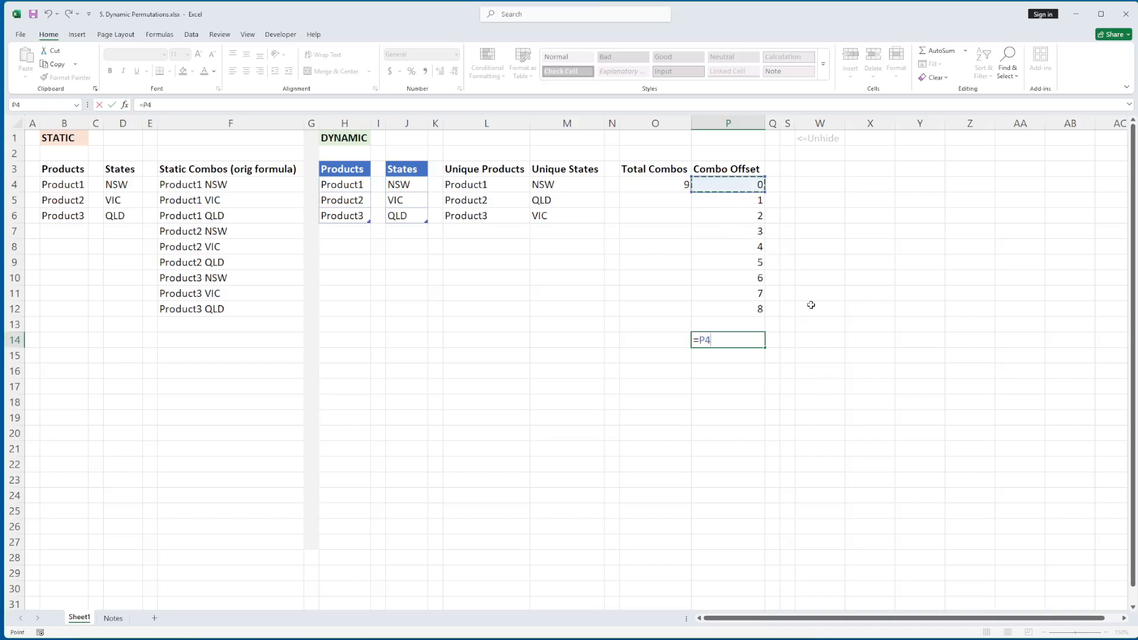
pyautogui.write('#')
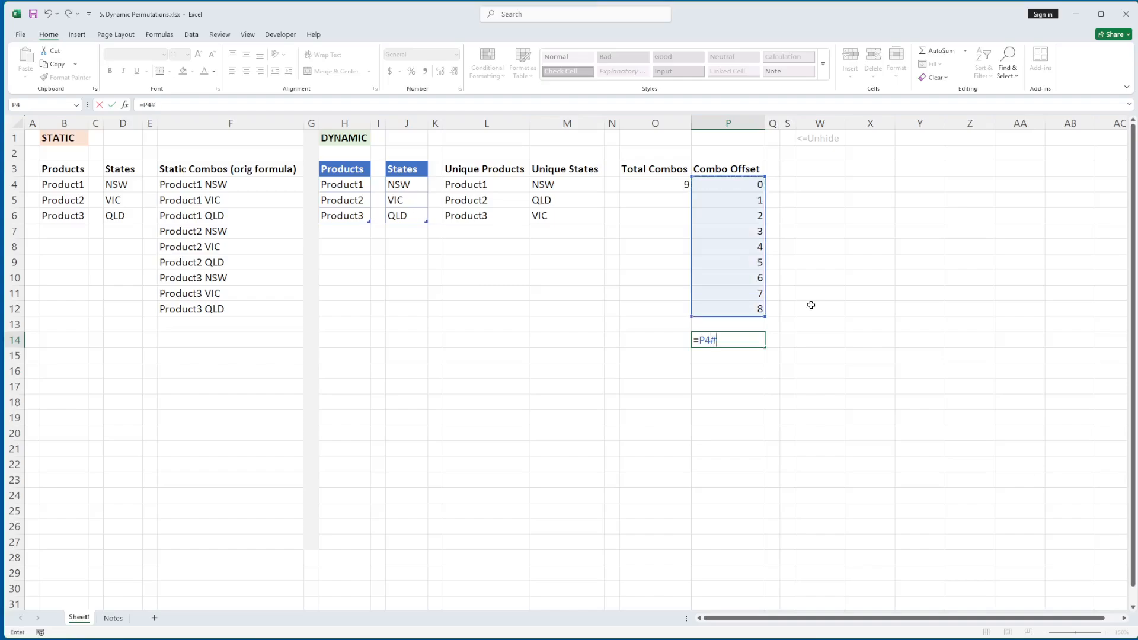
pyautogui.press('Return')
pyautogui.press('Up')
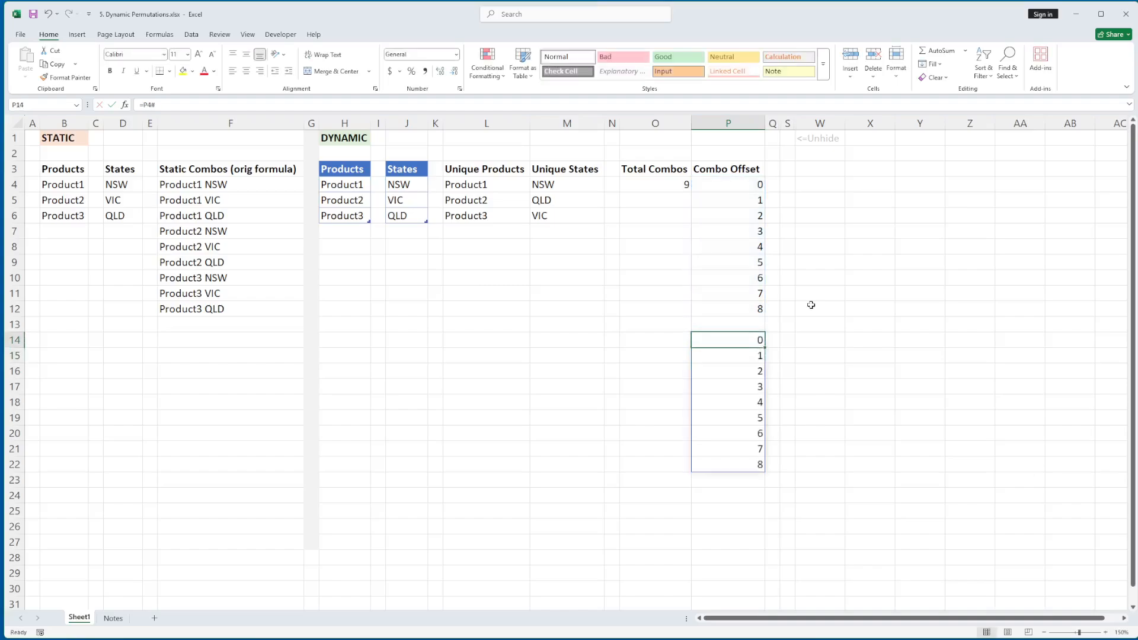
pyautogui.press('Delete')
# - Review the starting cells of the Unique Products, Unique States and Combo Offset lists in L4, M4 and P4
pyautogui.click(727, 187)
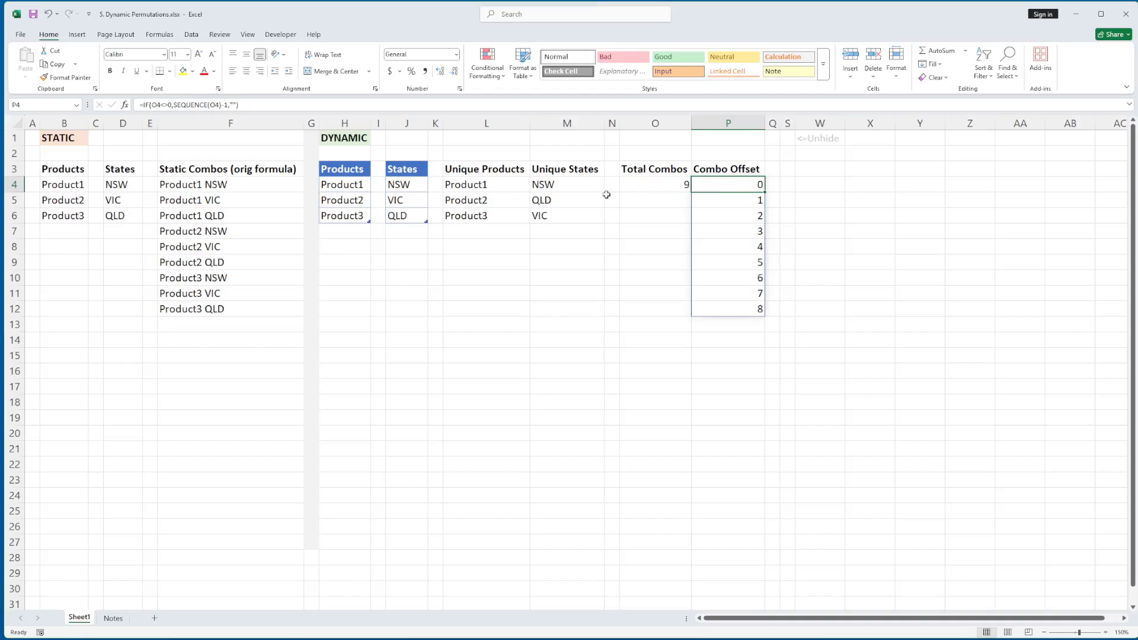
pyautogui.click(467, 184)
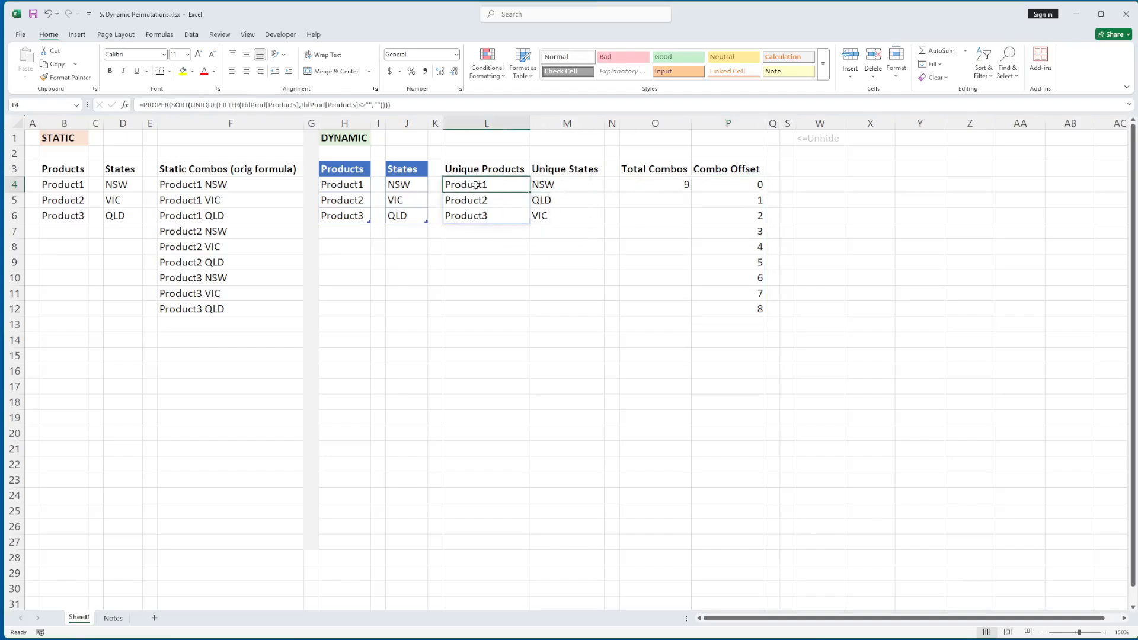
pyautogui.click(561, 185)
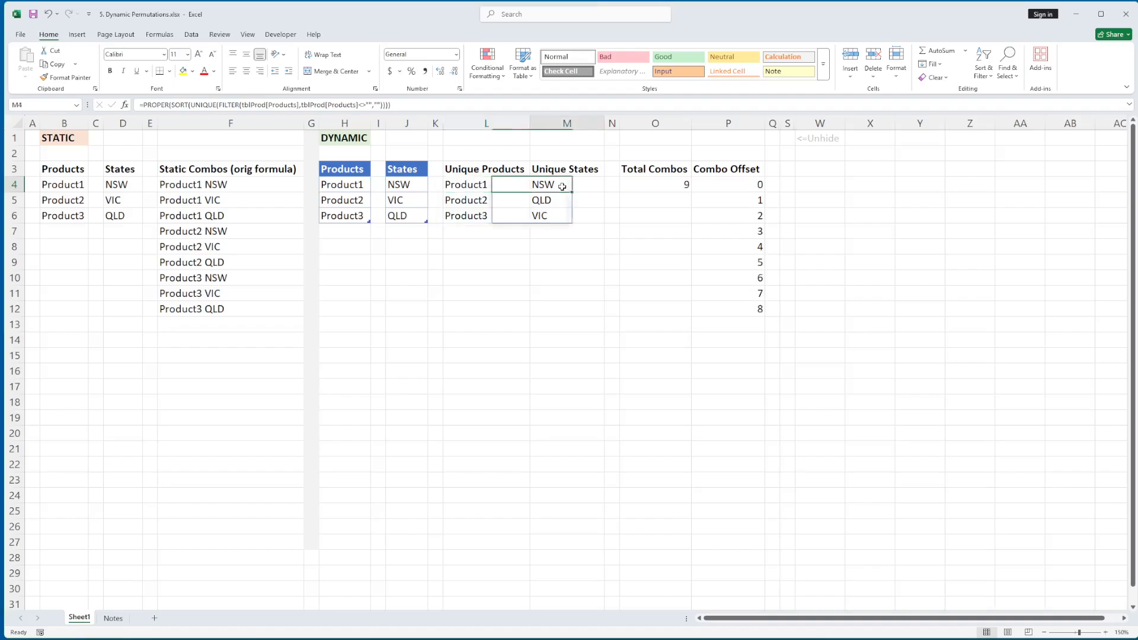
pyautogui.click(738, 183)
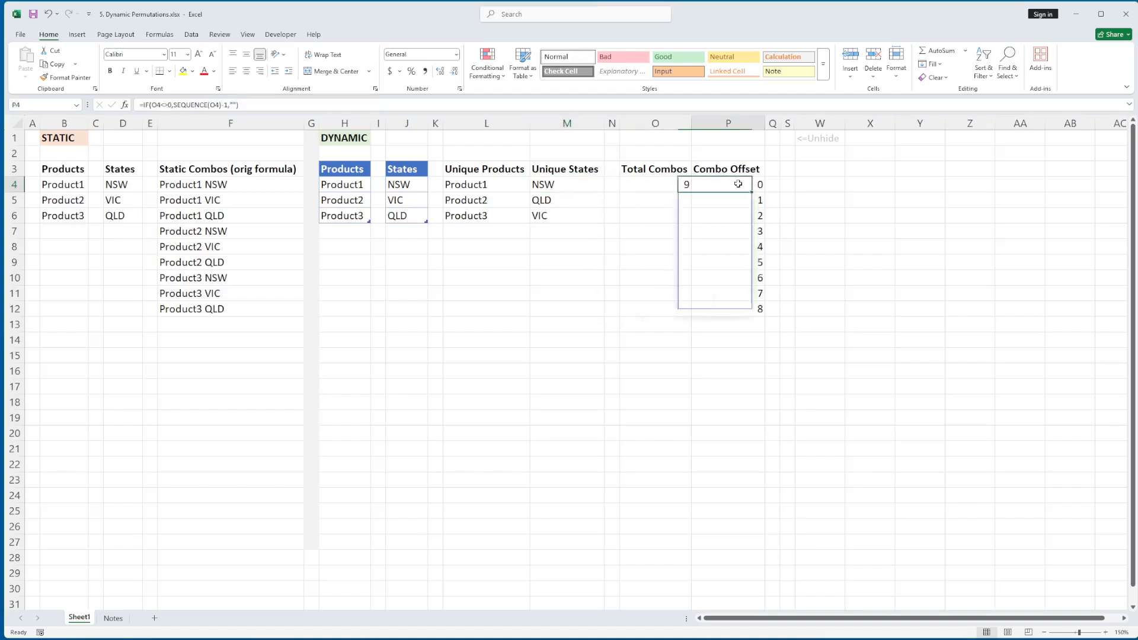
pyautogui.click(581, 183)
pyautogui.click(715, 186)
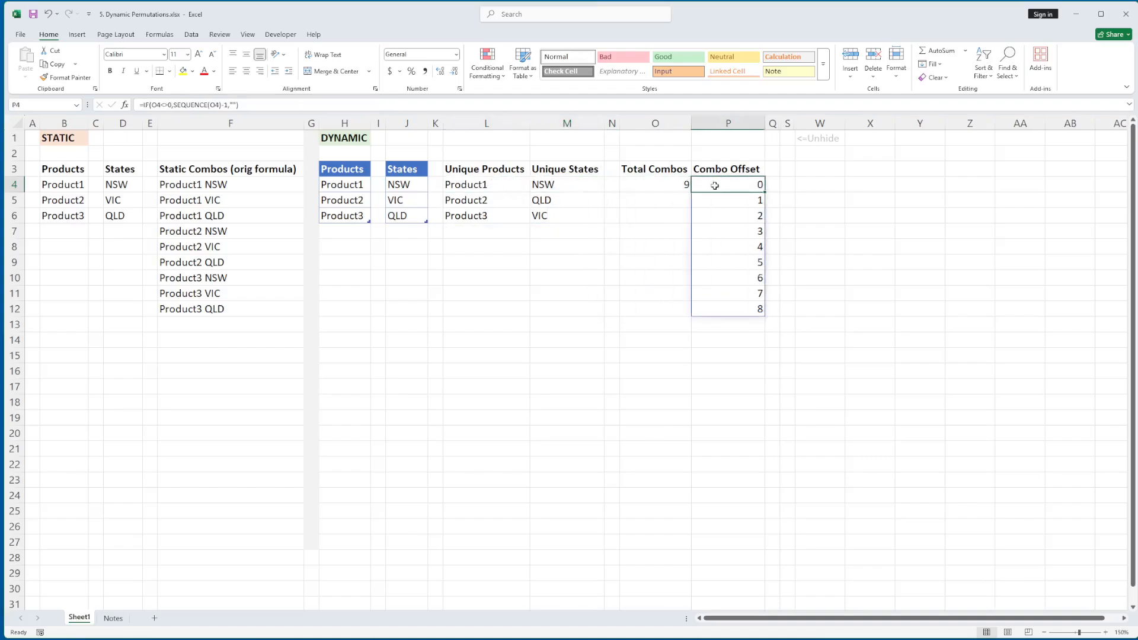
# - Unhide the Dynamic Combos column R between columns Q and S
pyautogui.click(773, 123)
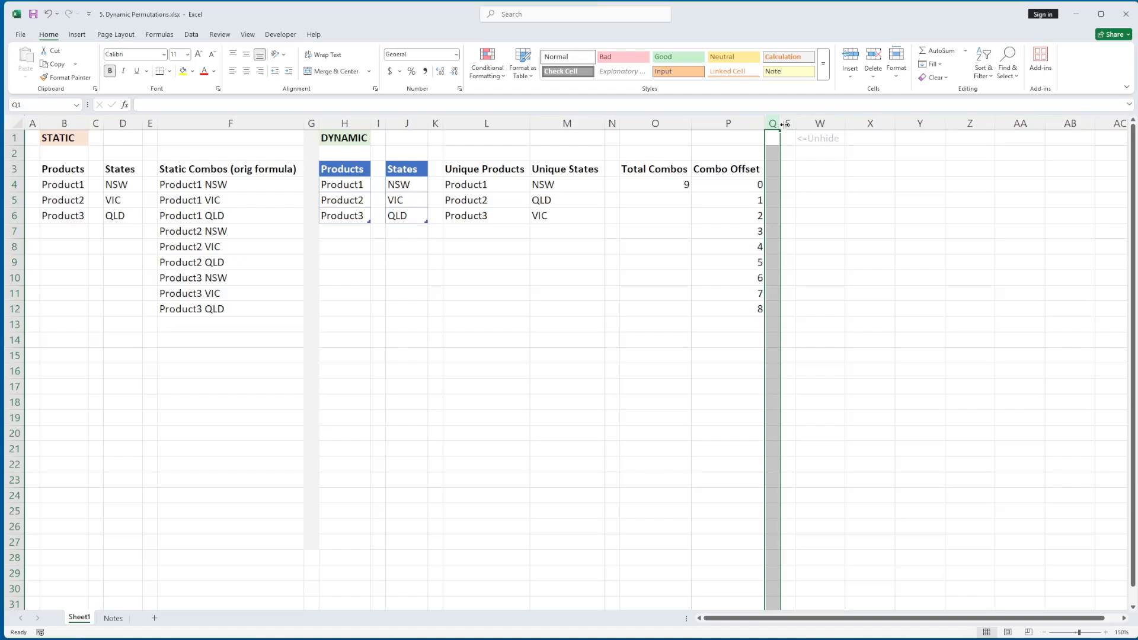
pyautogui.keyDown('shift'); pyautogui.click(788, 123); pyautogui.keyUp('shift')
pyautogui.rightClick(788, 124)
pyautogui.click(806, 311)
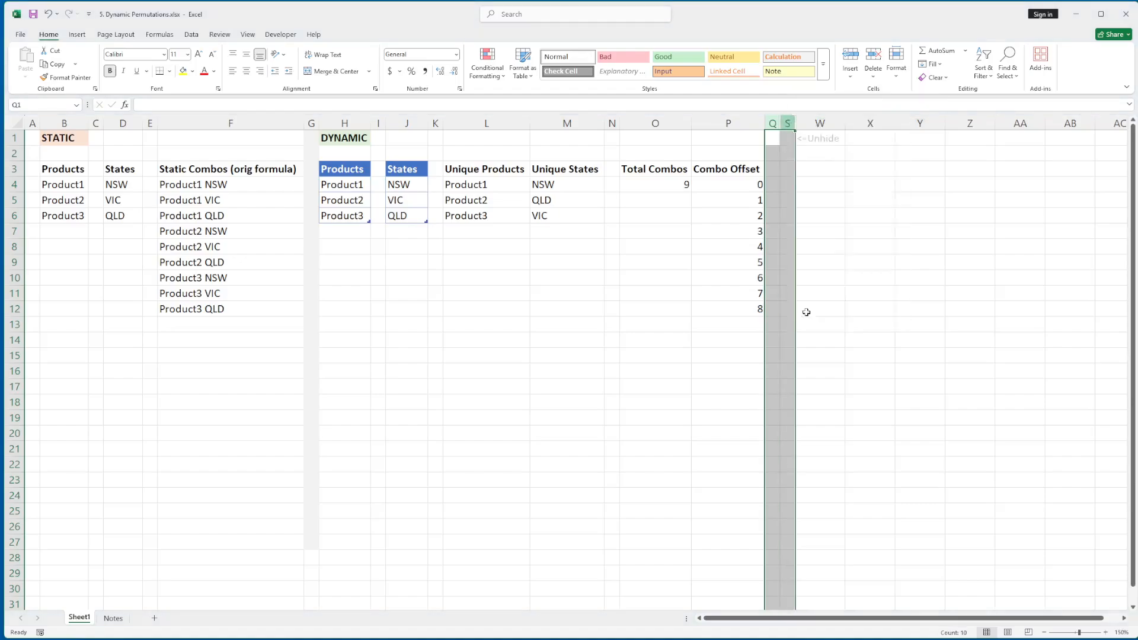
# - Examine the product part of the Dynamic Combos formula in R4: INDEX of L4# with INT of $P$4# divided by COUNTA(M4#)
pyautogui.click(803, 186)
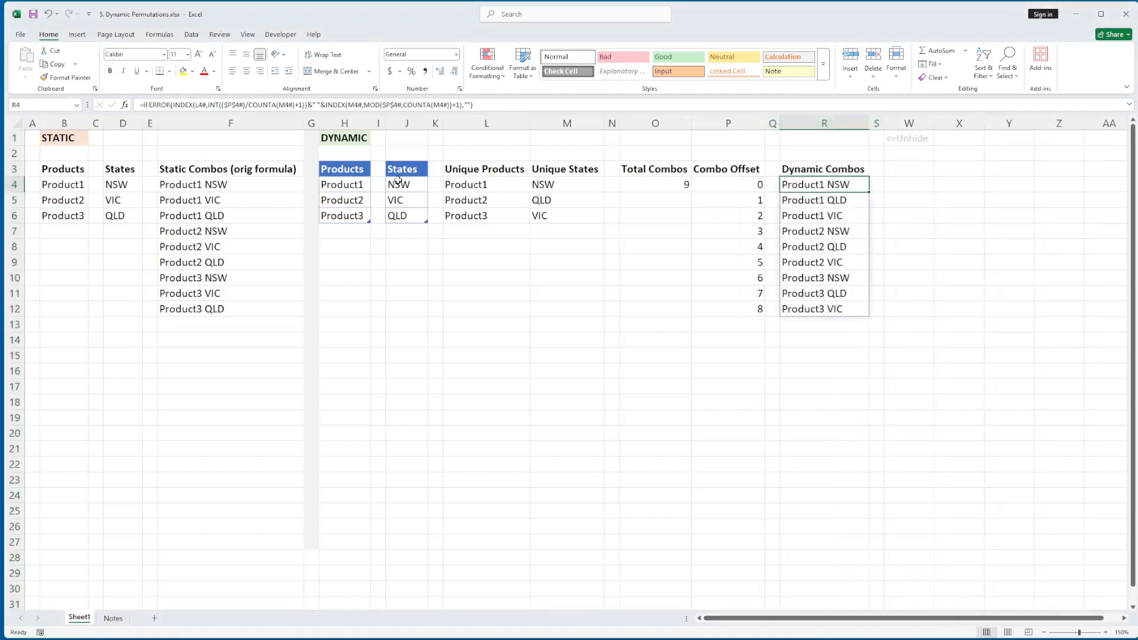
pyautogui.press('F2')
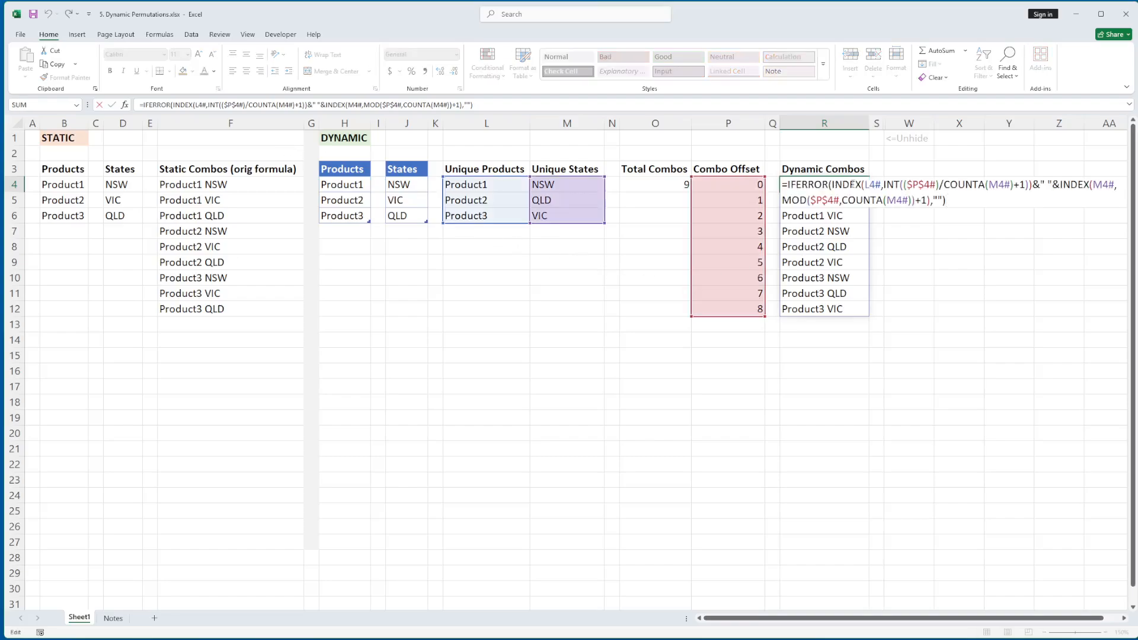
pyautogui.moveTo(832, 185); pyautogui.dragTo(862, 184)
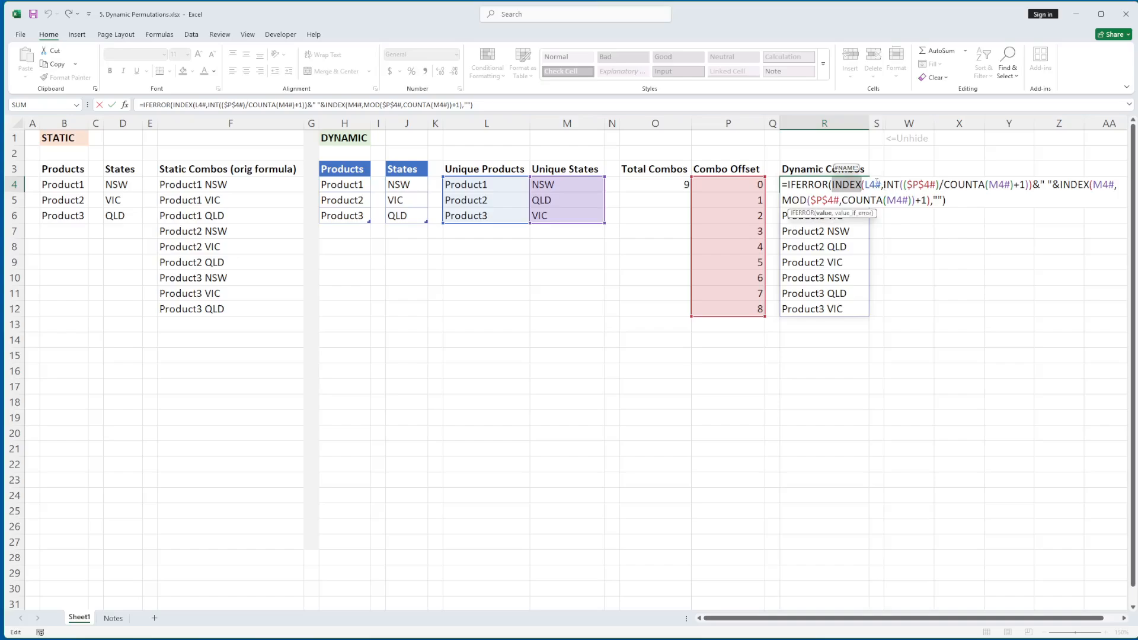
pyautogui.doubleClick(872, 183)
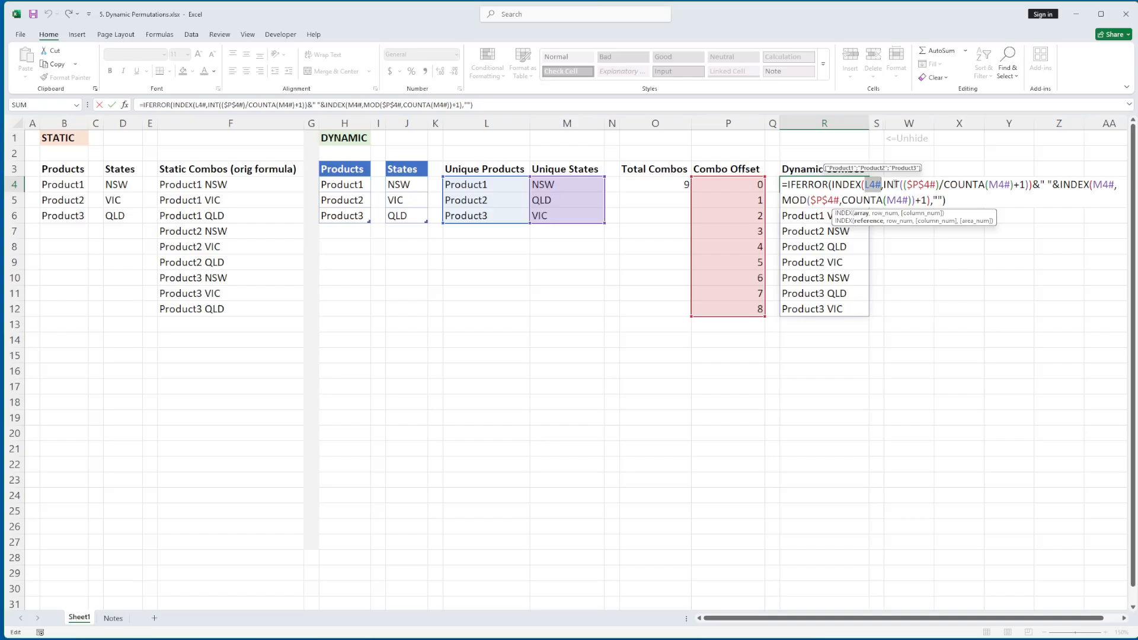
pyautogui.moveTo(907, 185); pyautogui.dragTo(936, 185)
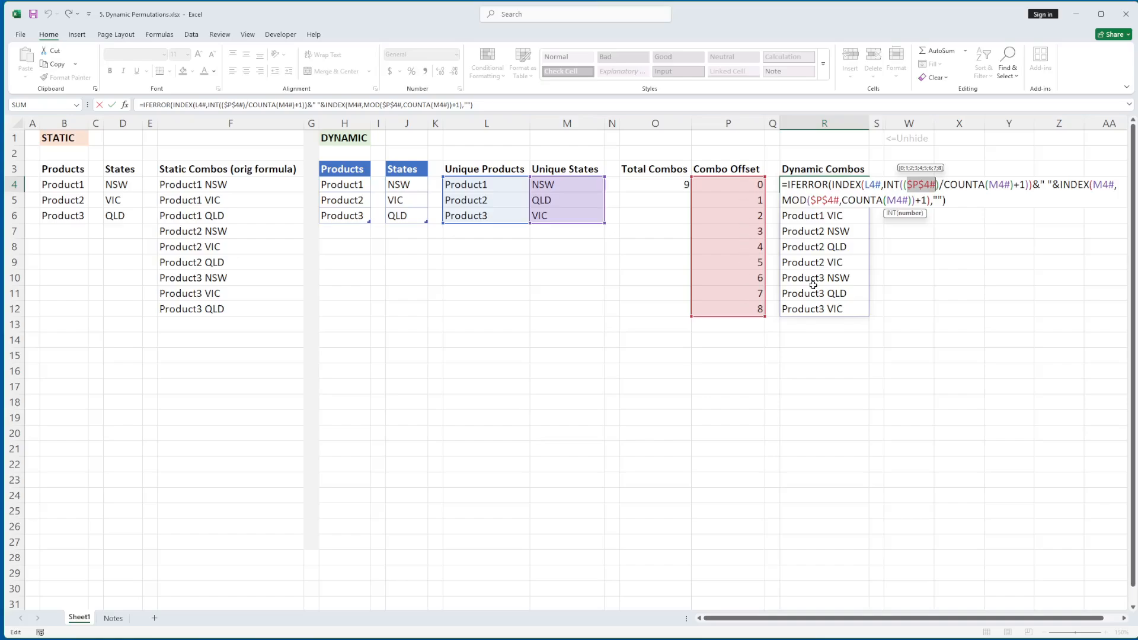
pyautogui.click(946, 182)
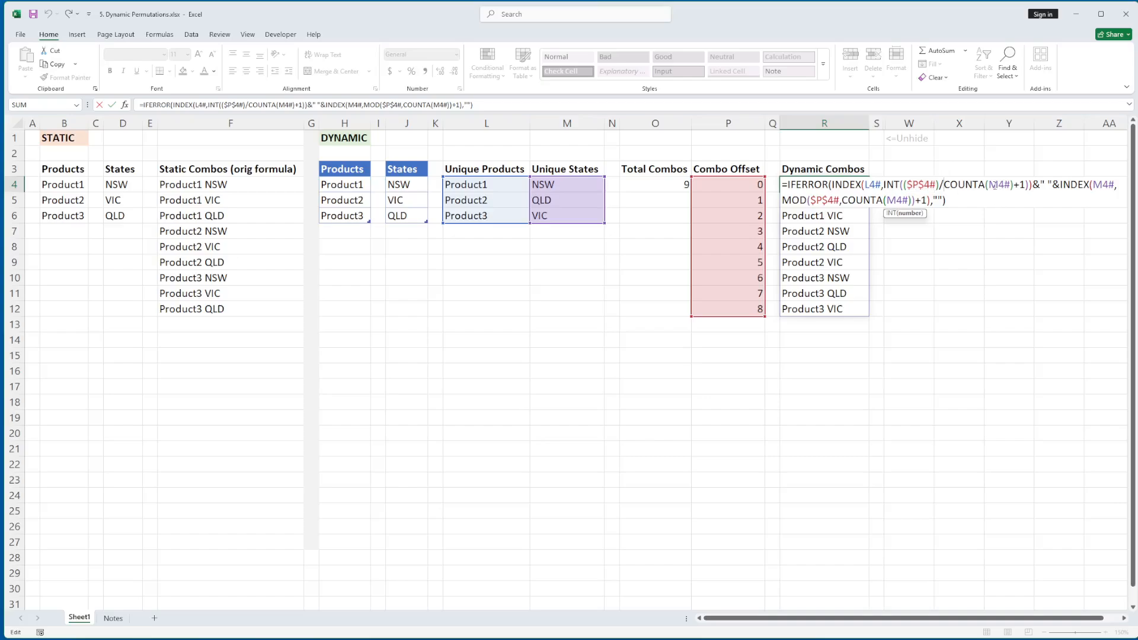
pyautogui.doubleClick(1000, 185)
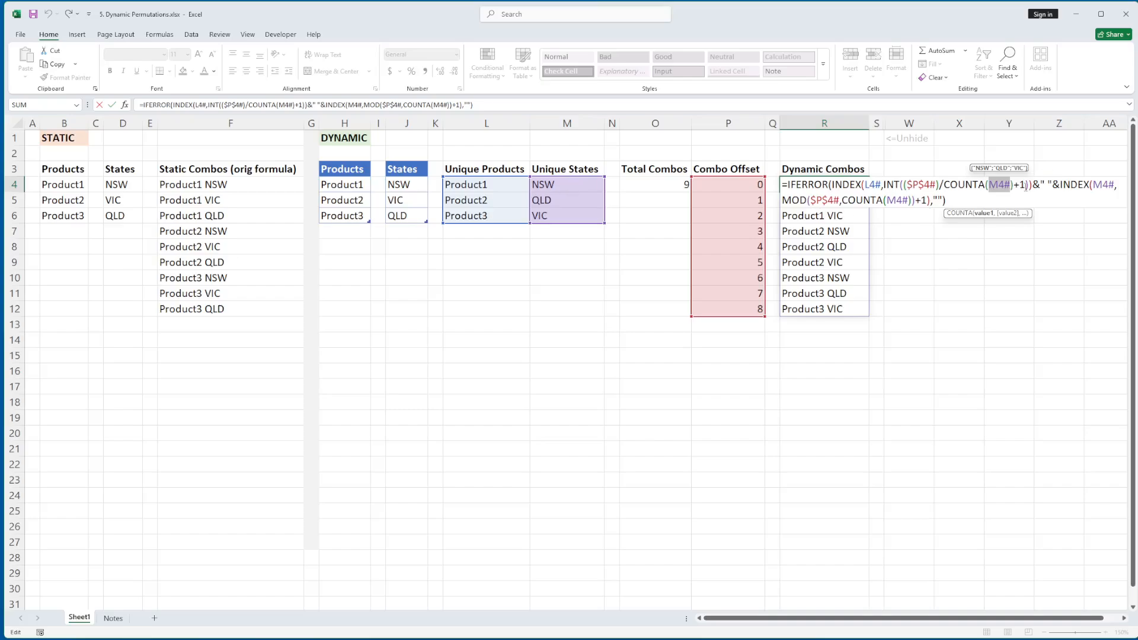
# - Examine the state part of the R4 formula, INDEX of M4# with MOD of $P$4# and COUNTA(M4#), and leave the formula as is
pyautogui.click(1061, 186)
pyautogui.keyDown('shift'); pyautogui.click(957, 199); pyautogui.keyUp('shift')
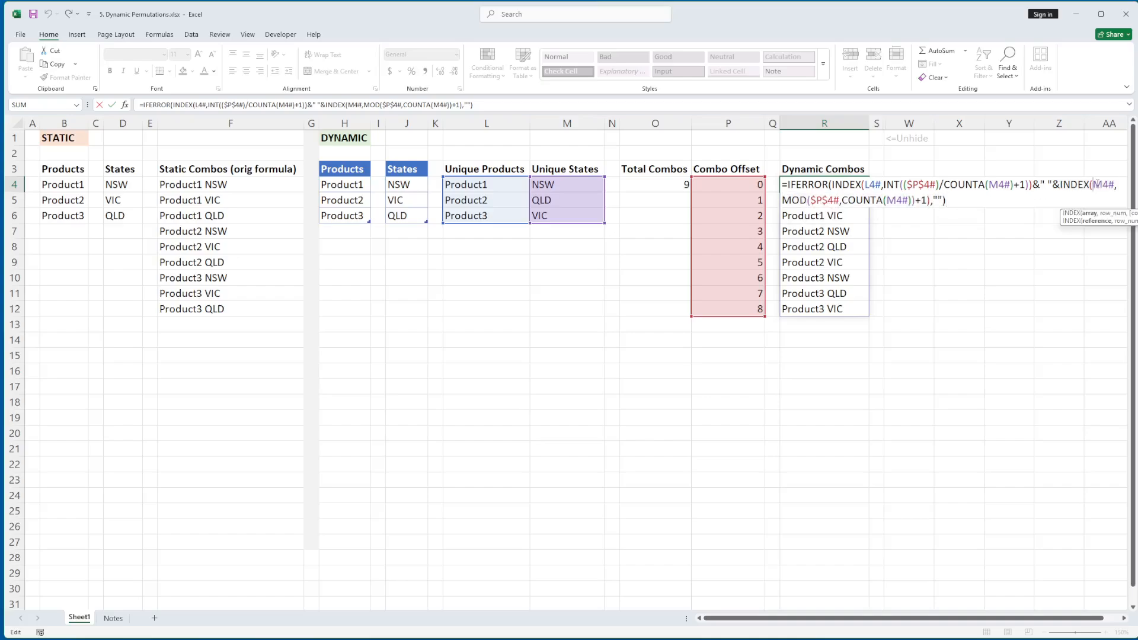
pyautogui.doubleClick(1104, 185)
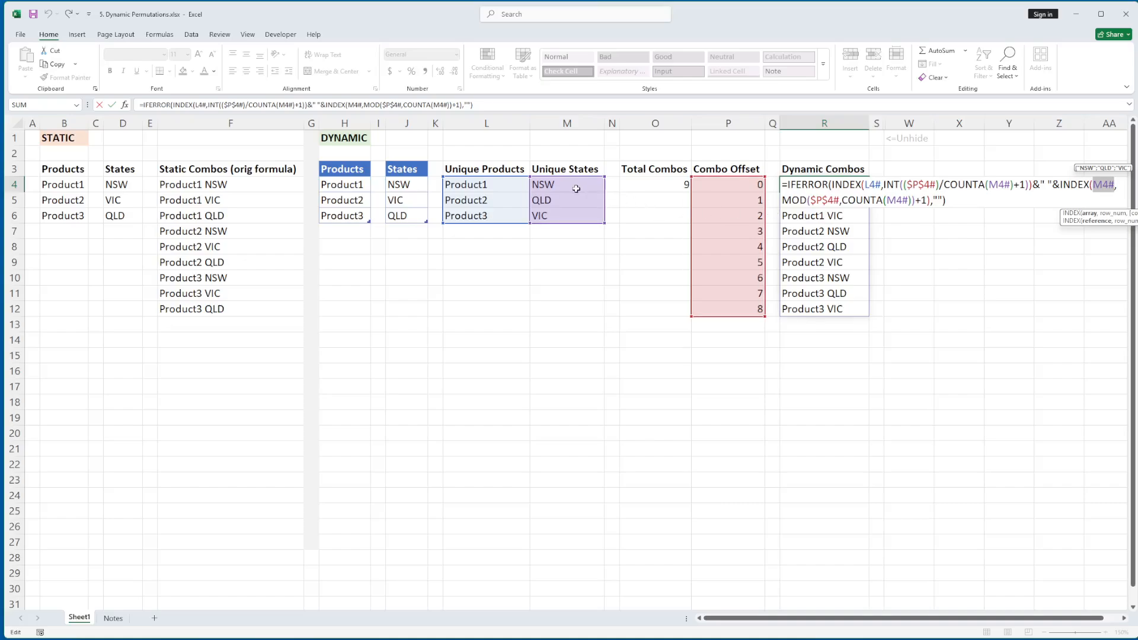
pyautogui.click(802, 200)
pyautogui.doubleClick(802, 200)
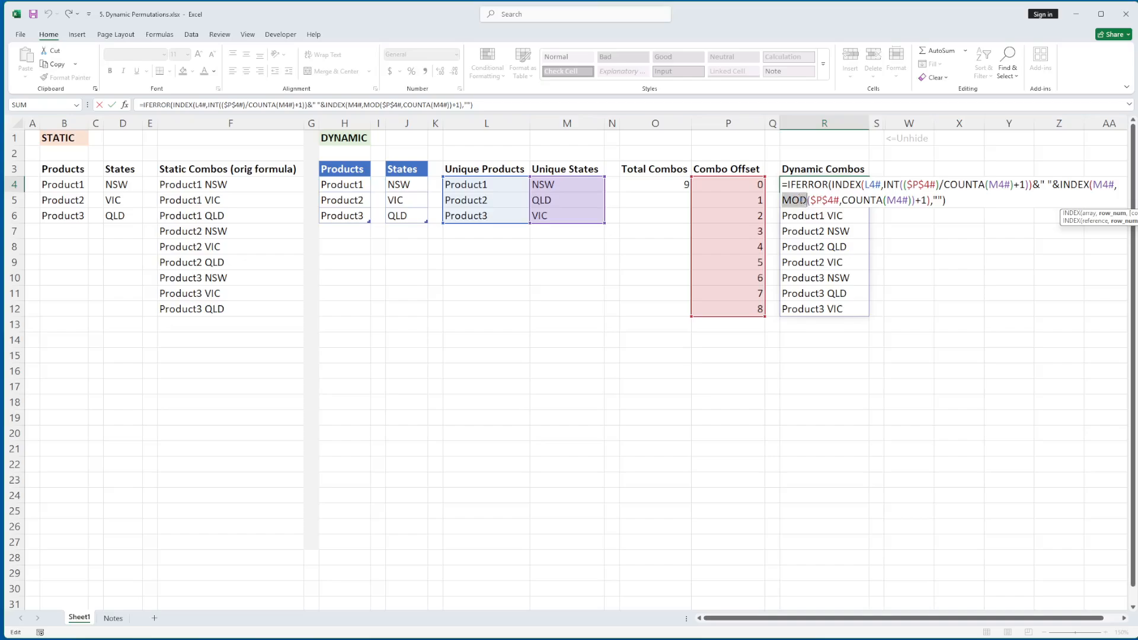
pyautogui.doubleClick(824, 200)
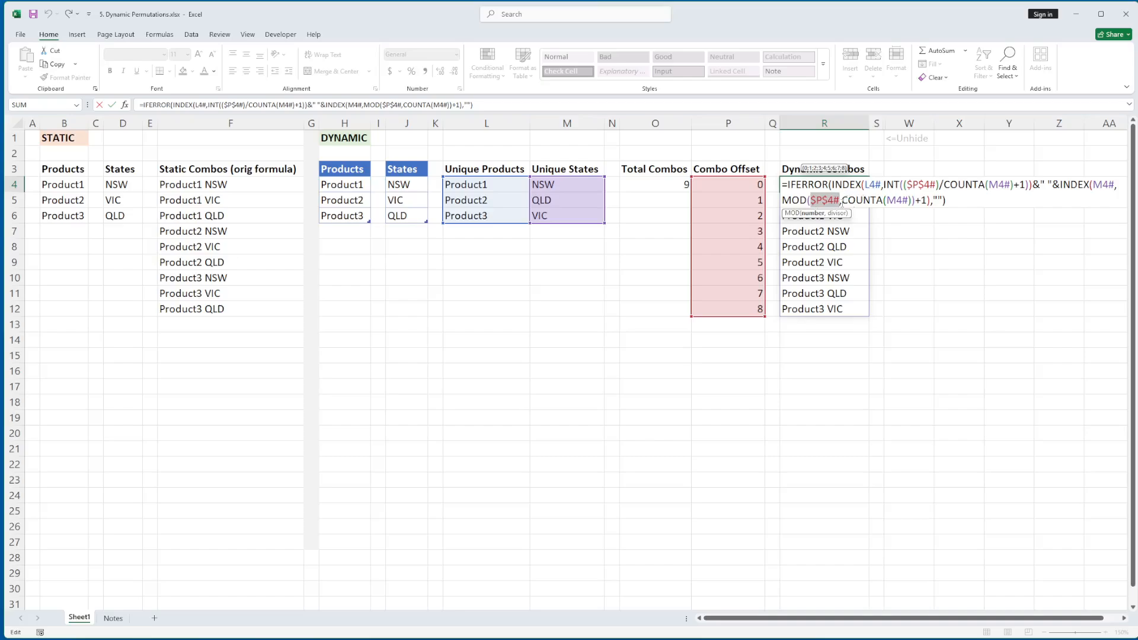
pyautogui.click(886, 200)
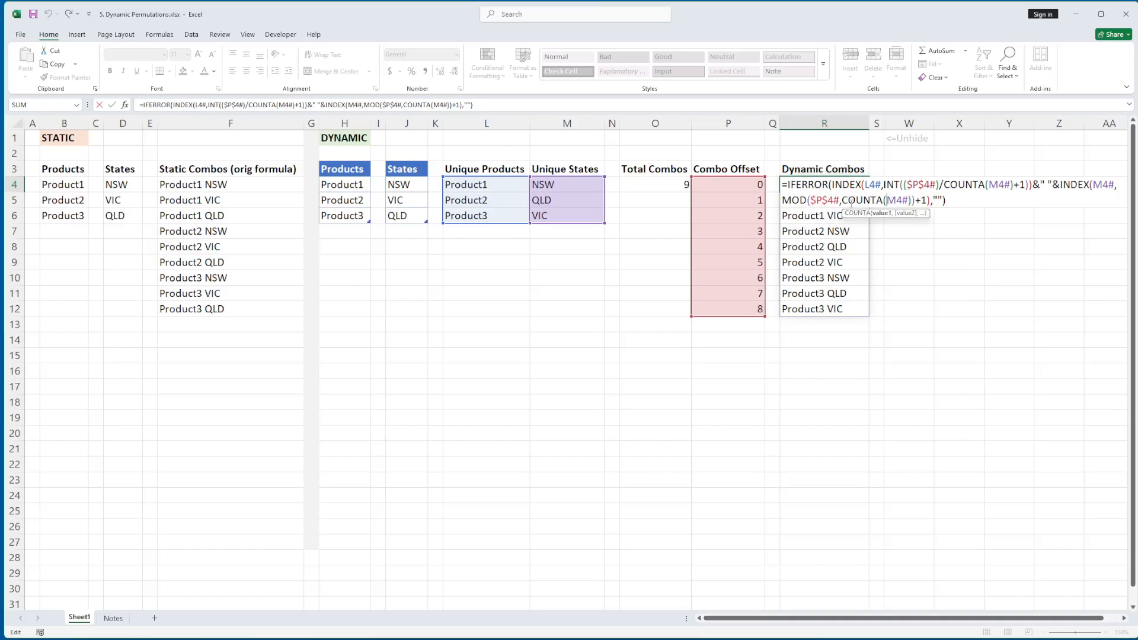
pyautogui.doubleClick(898, 200)
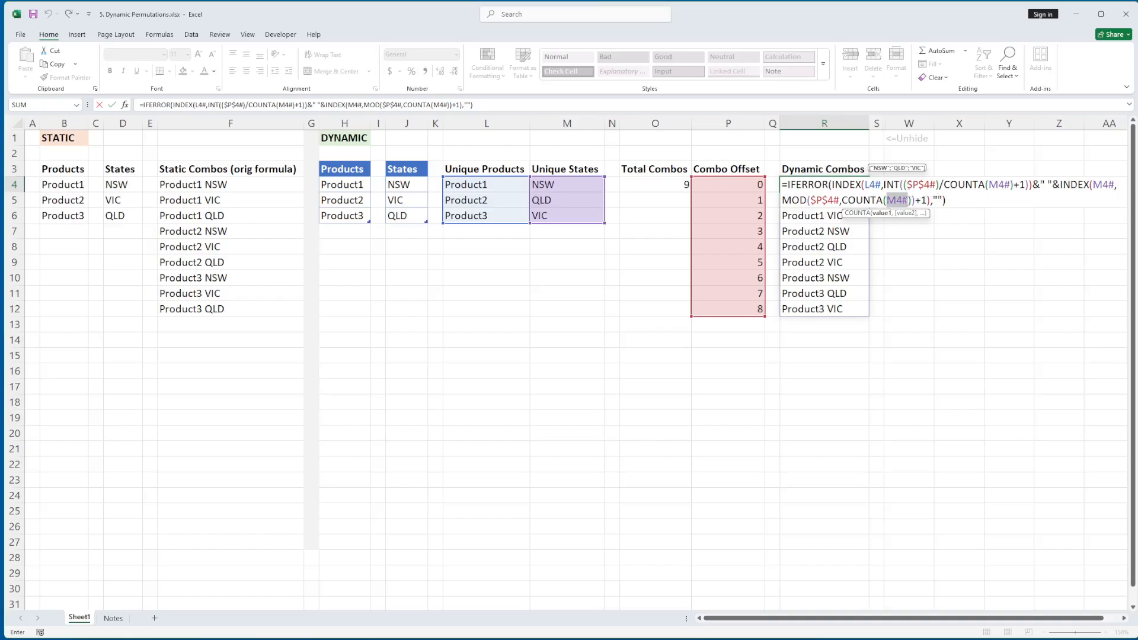
pyautogui.click(929, 201)
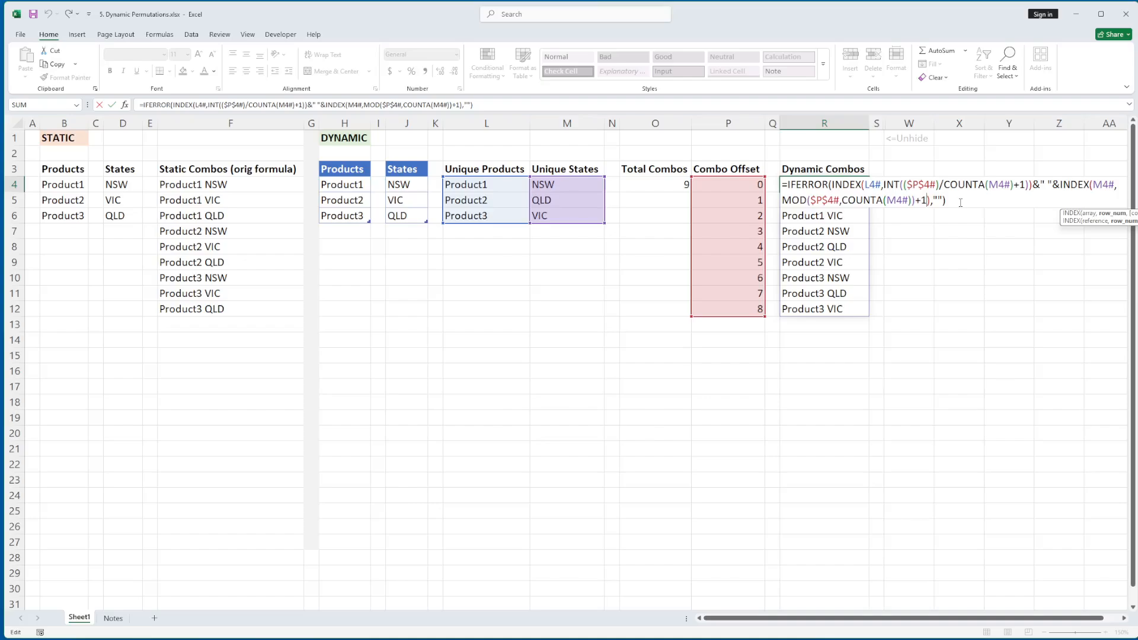
pyautogui.hotkey('ctrl', 'Return')
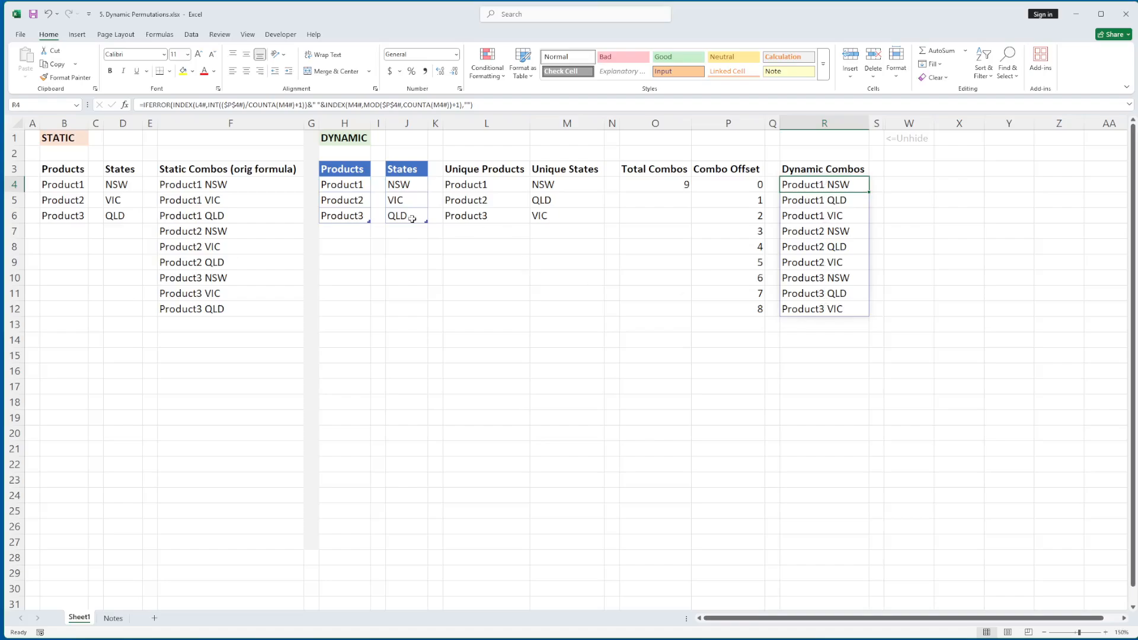
# - Add Product5 as a new row below Product3 in the dynamic Products table
pyautogui.click(359, 217)
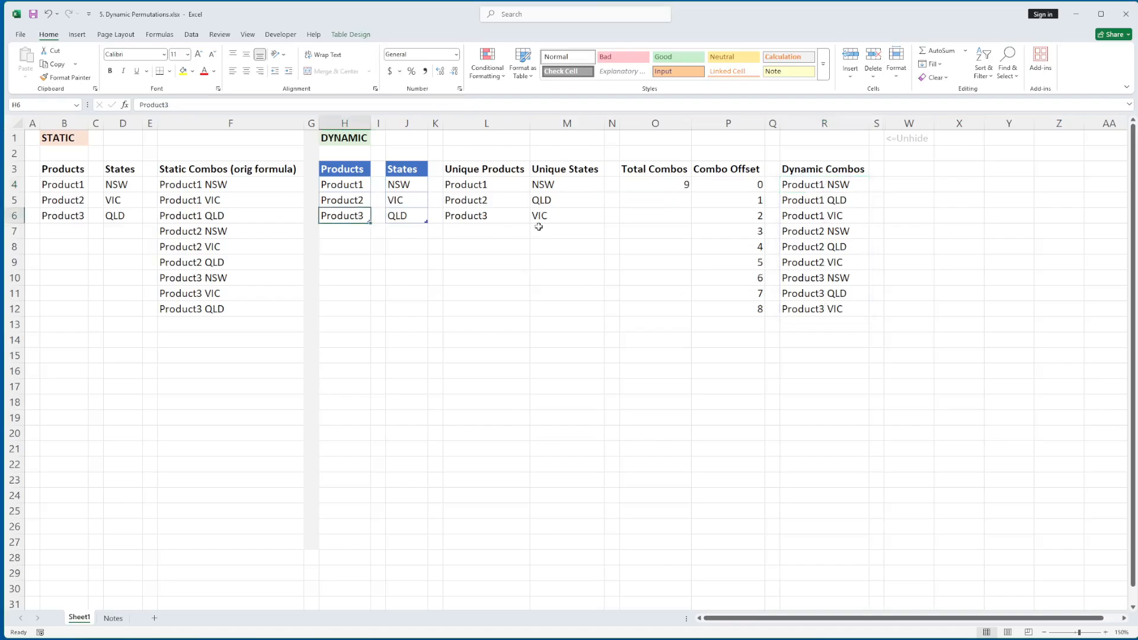
pyautogui.press('Down')
pyautogui.write('P')
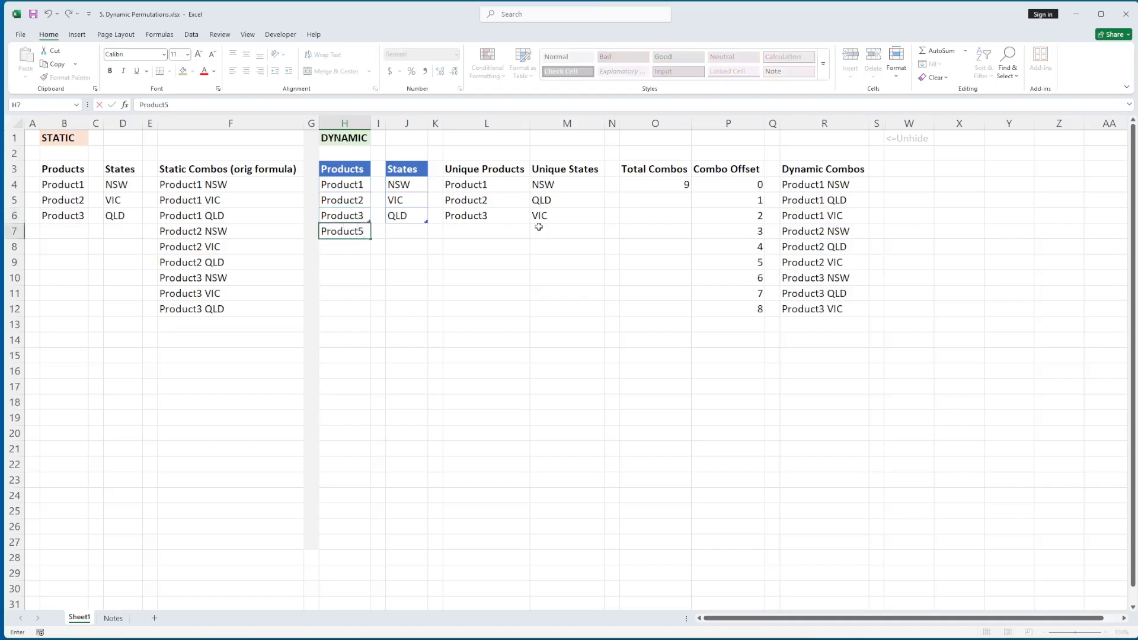
pyautogui.press('Return')
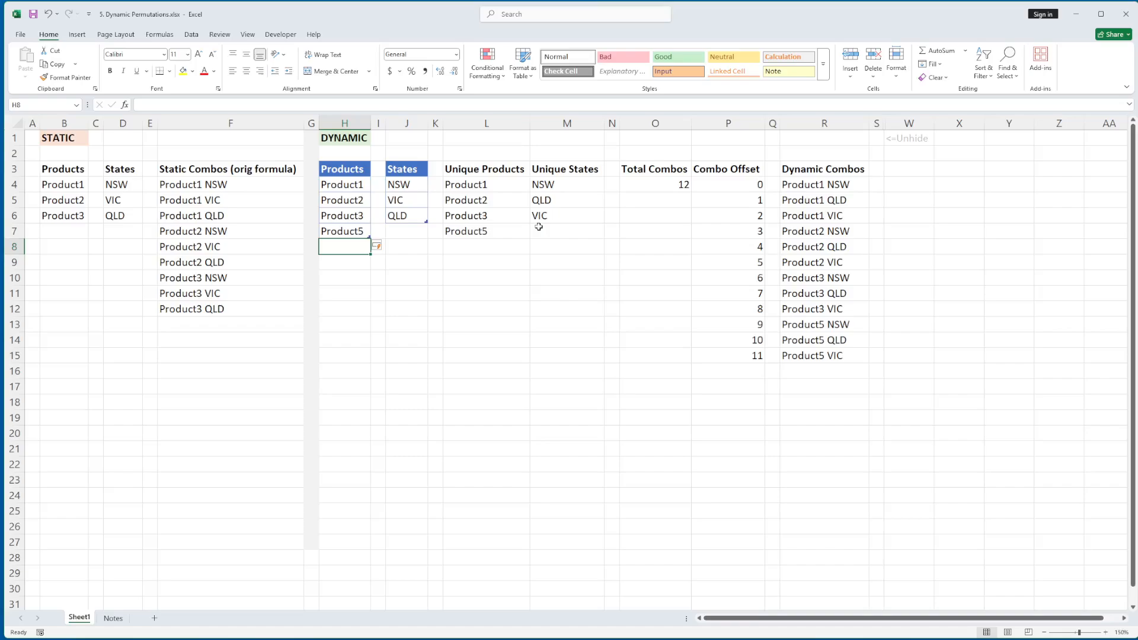
# - Check the Total Combos cell, the whole Combo Offset list and the Product5 rows in Dynamic Combos
pyautogui.click(677, 184)
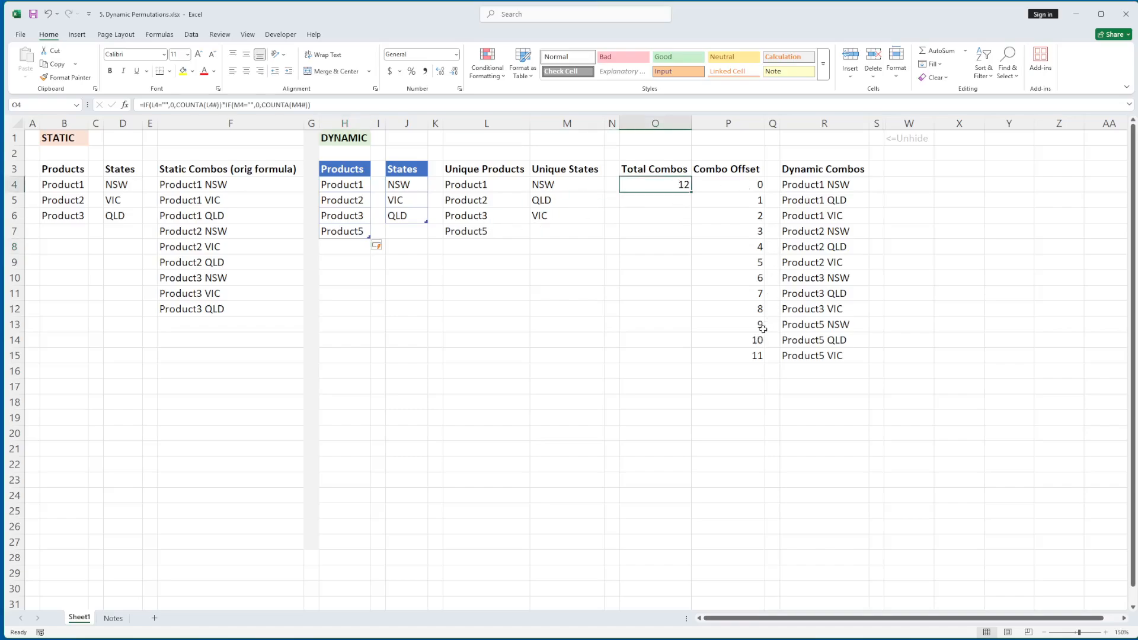
pyautogui.click(754, 188)
pyautogui.moveTo(754, 188); pyautogui.dragTo(752, 352)
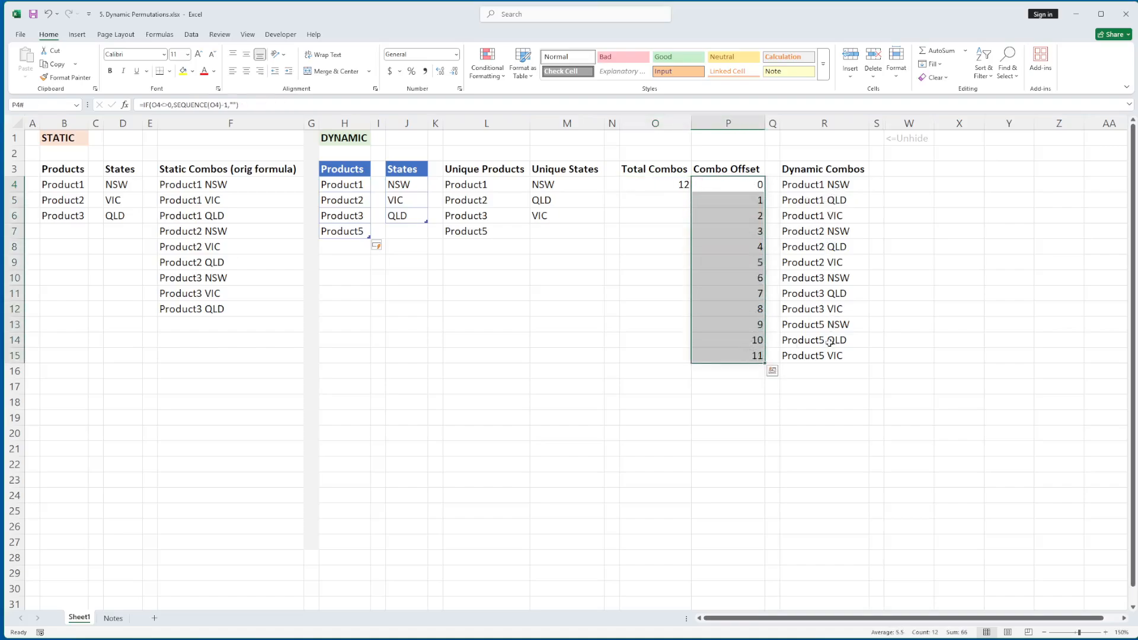
pyautogui.click(820, 355)
pyautogui.moveTo(820, 340); pyautogui.dragTo(819, 326)
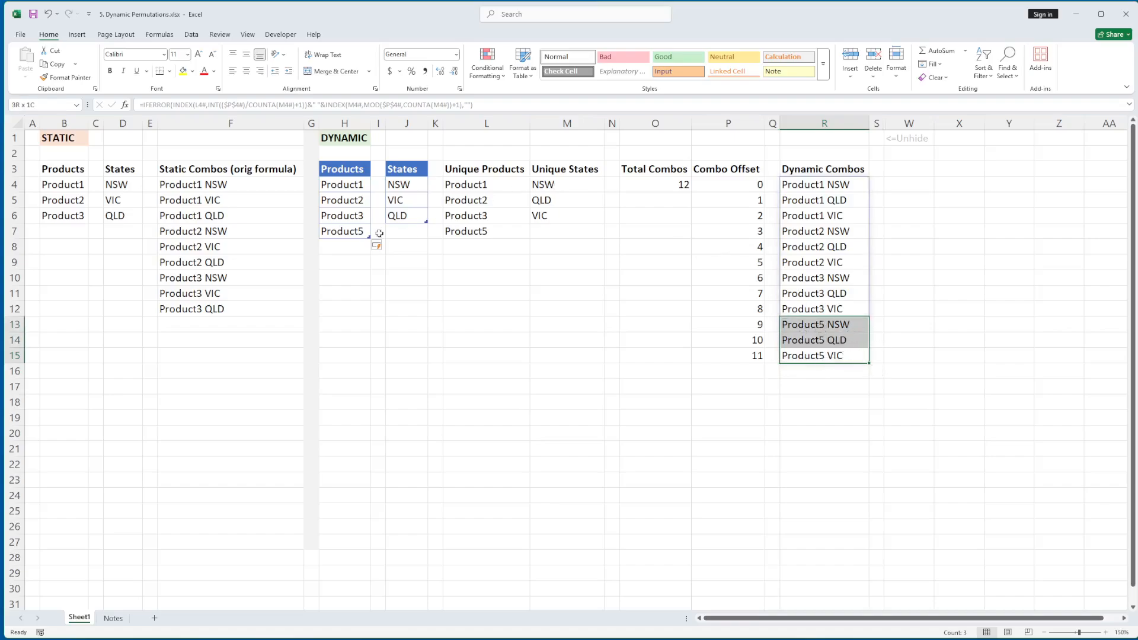
# - Add Product4 below Product5 in the dynamic Products table and check the Product4 and Product5 rows in Dynamic Combos
pyautogui.click(348, 251)
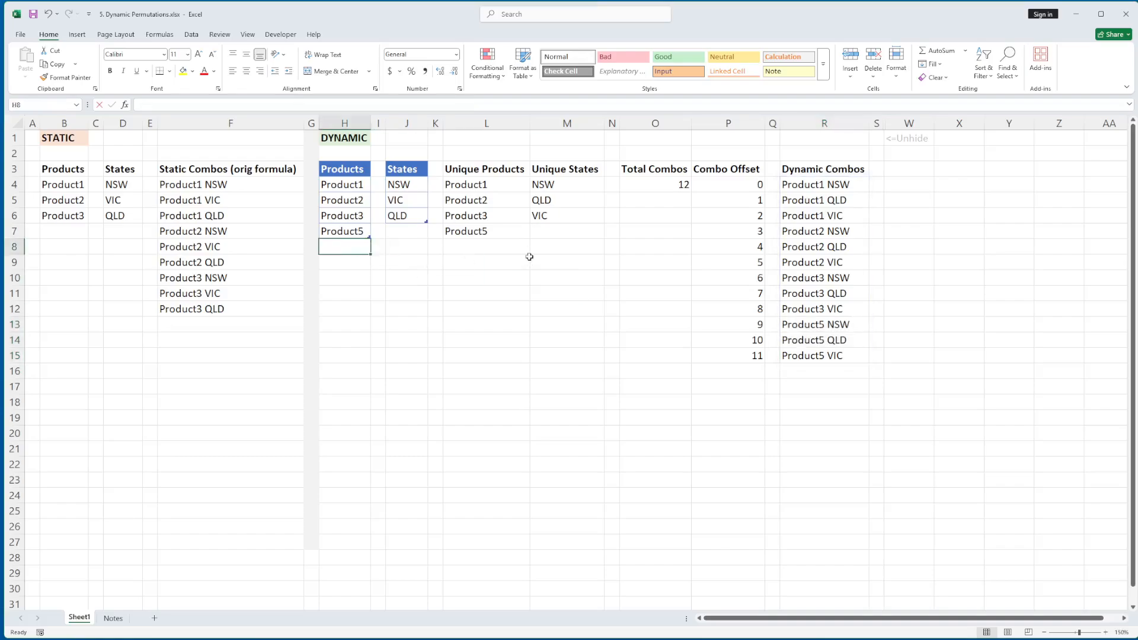
pyautogui.write('Produc')
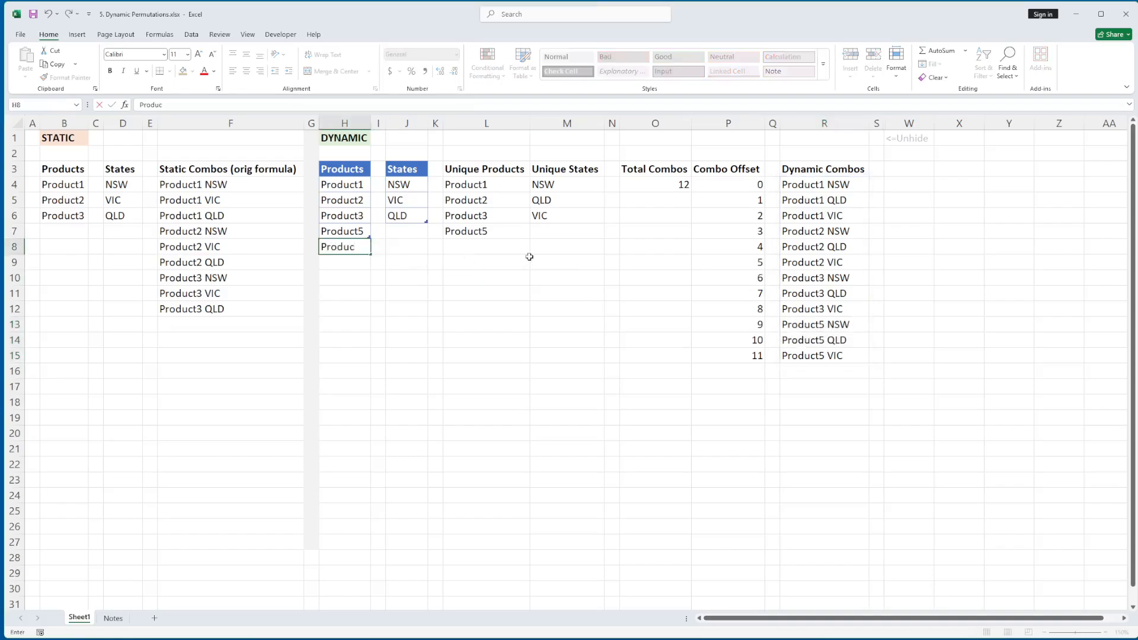
pyautogui.write('t4')
pyautogui.press('Return')
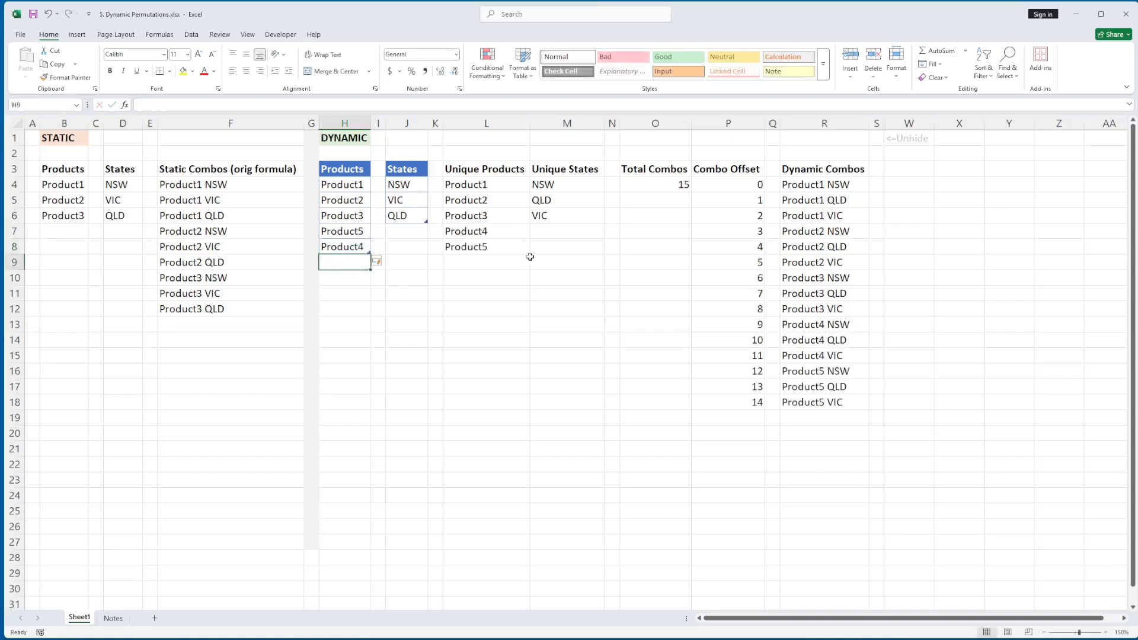
pyautogui.moveTo(832, 328); pyautogui.dragTo(827, 402)
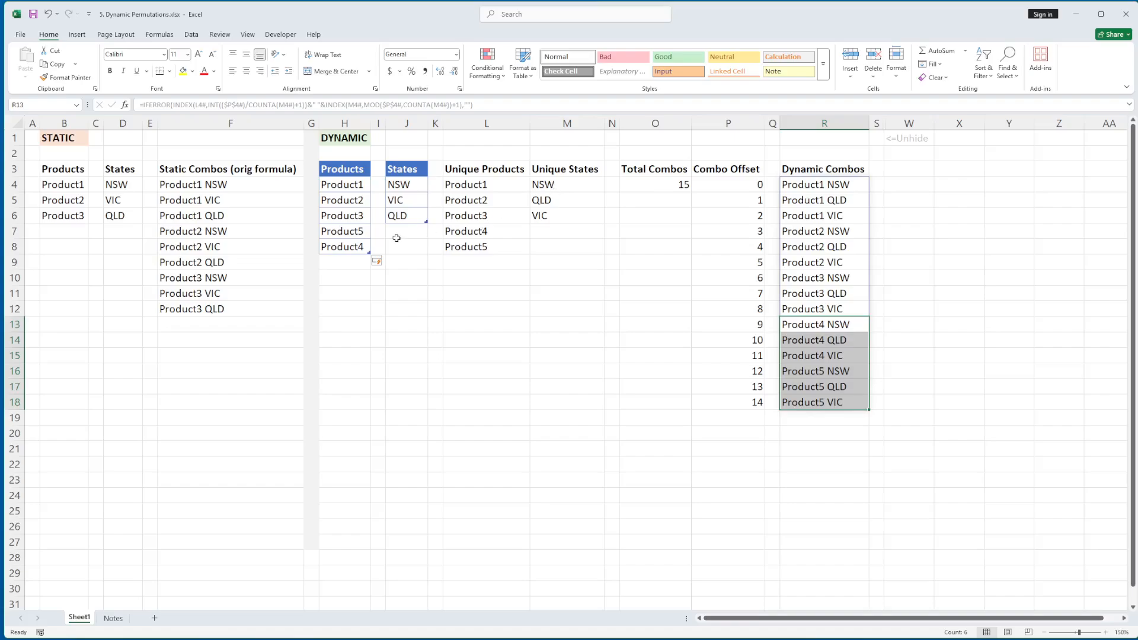
# - Add the state act in lowercase below QLD in the dynamic States table
pyautogui.click(409, 219)
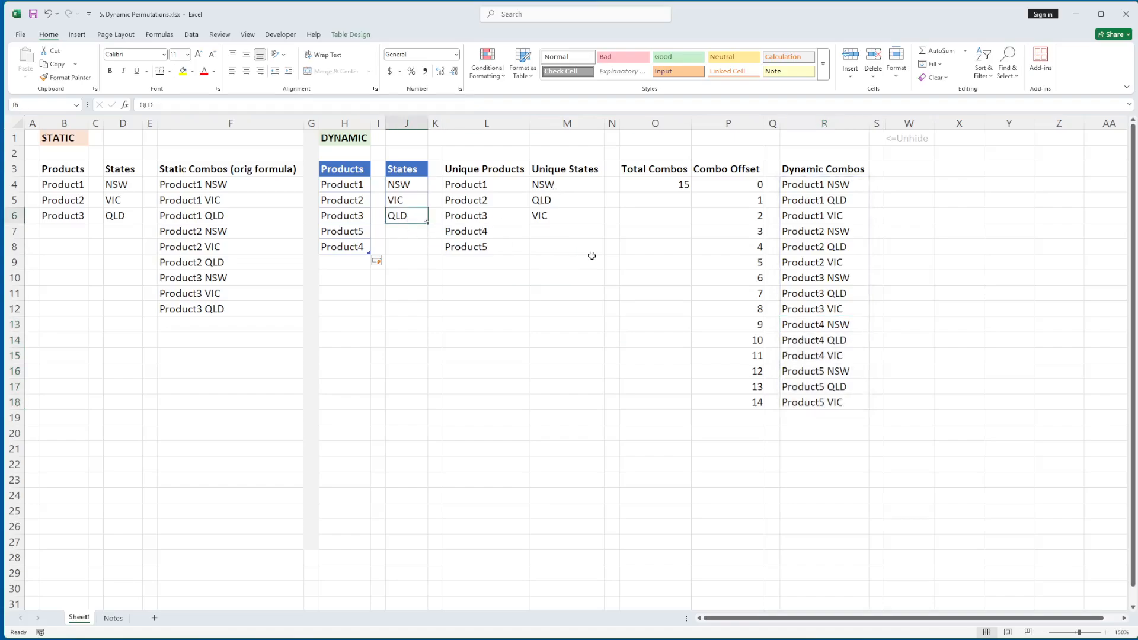
pyautogui.press('Down')
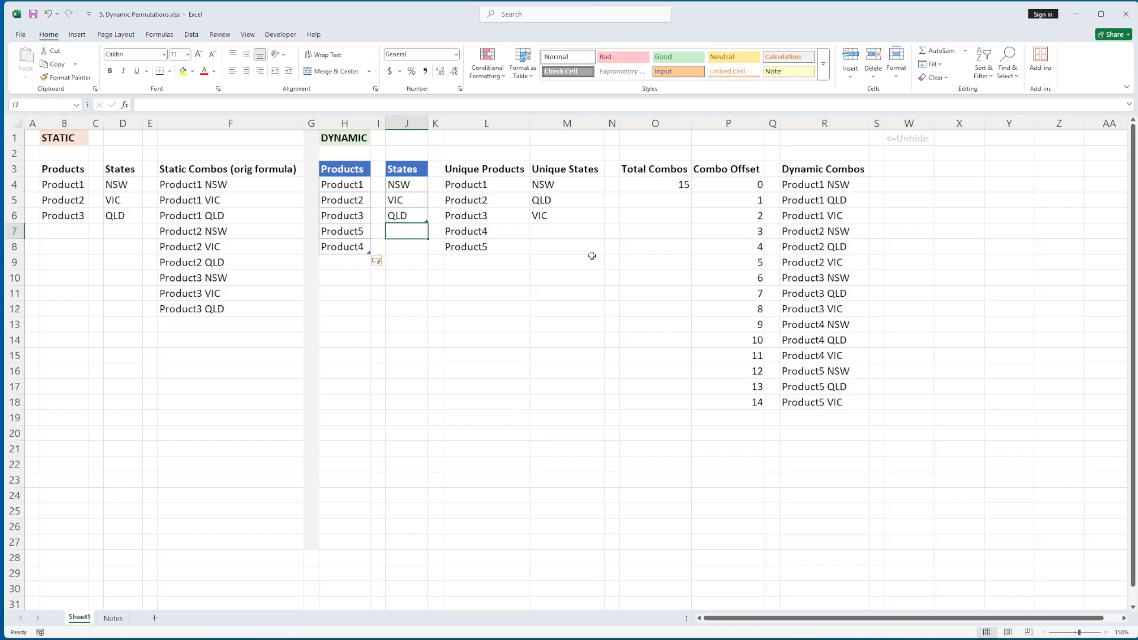
pyautogui.write('act')
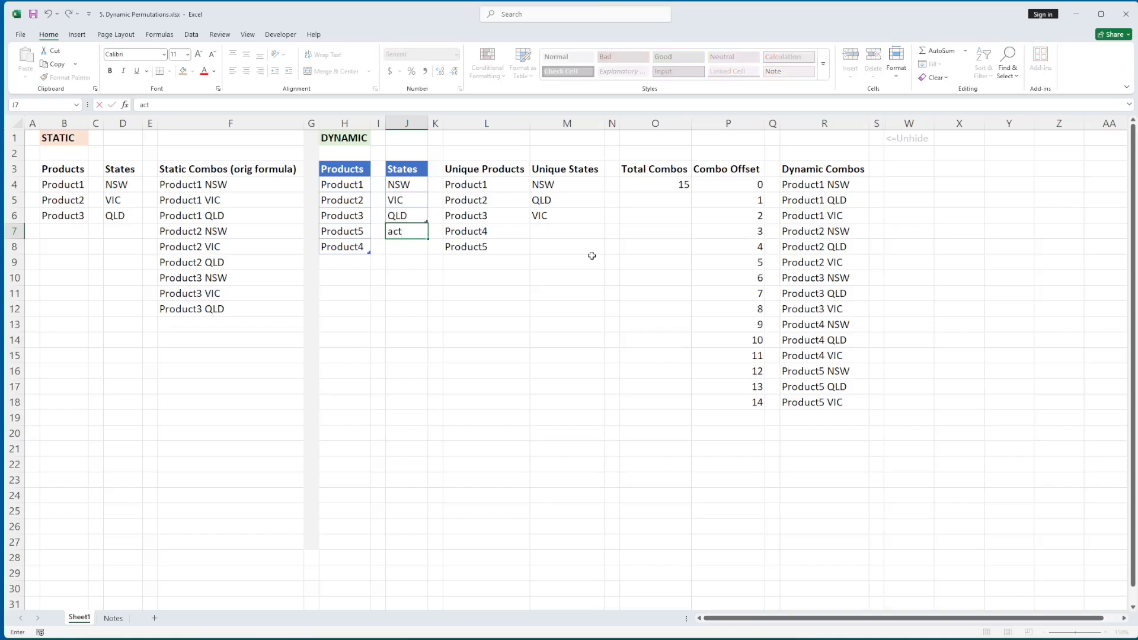
pyautogui.hotkey('ctrl', 'Return')
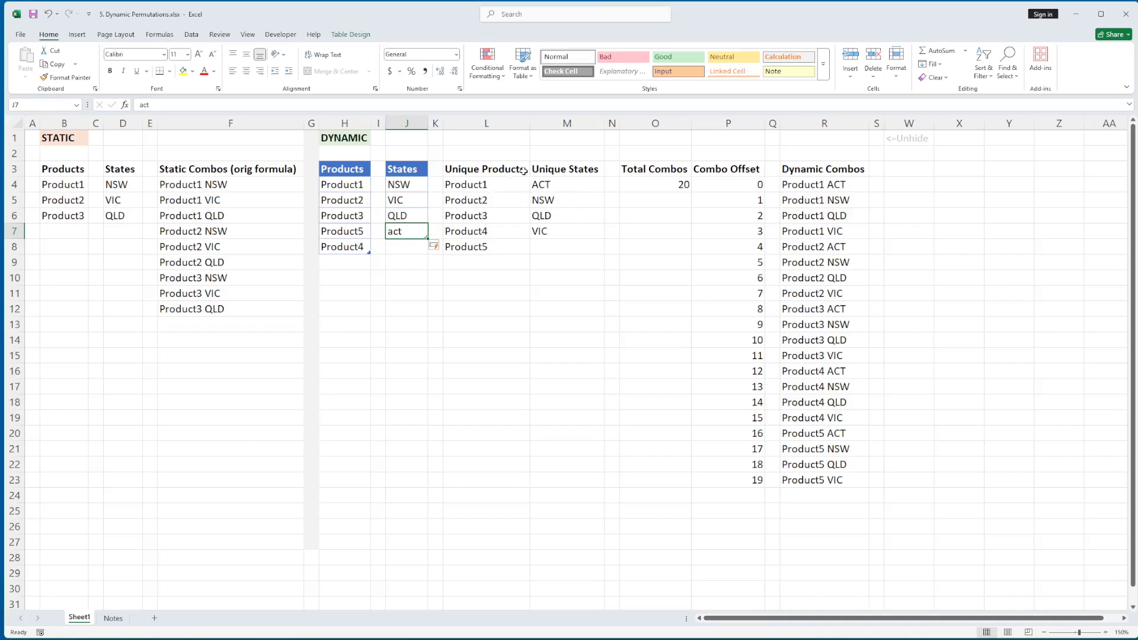
# - Check the Unique Products and Unique States lists and the Product1 rows in Dynamic Combos
pyautogui.moveTo(501, 172); pyautogui.dragTo(565, 246)
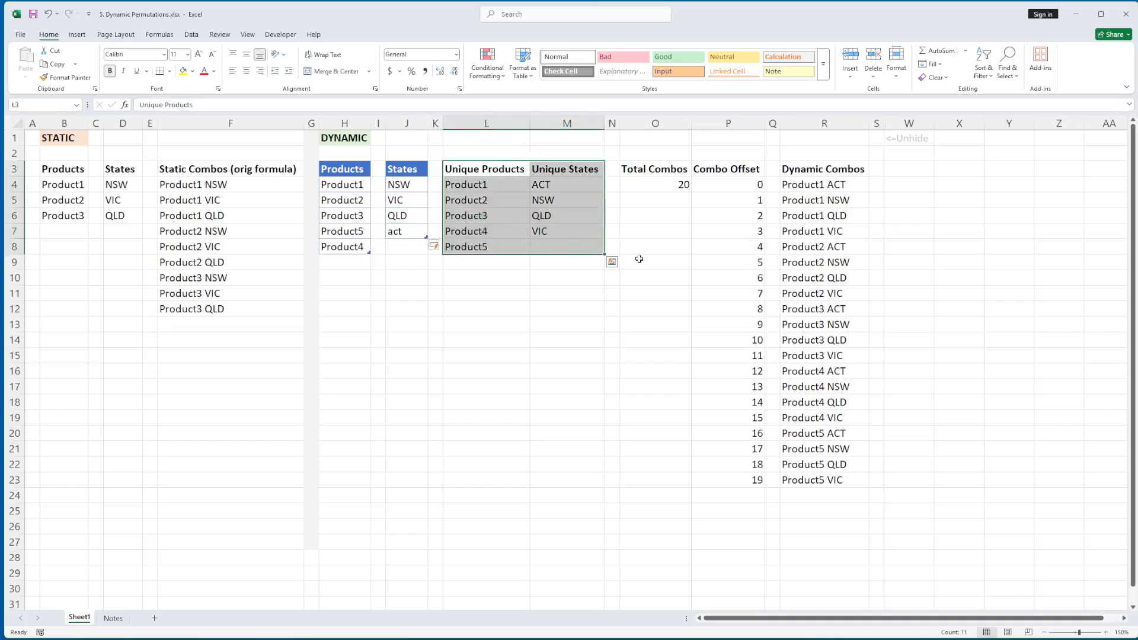
pyautogui.click(823, 185)
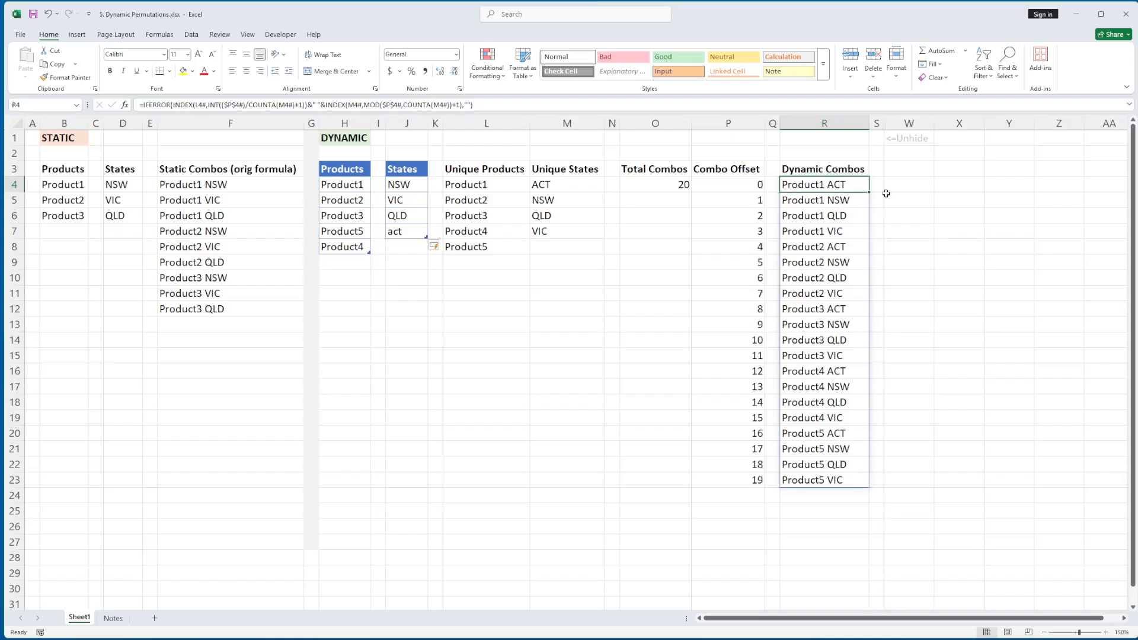
pyautogui.hotkey('shift', 'Down')
pyautogui.hotkey('shift', 'Down')
pyautogui.hotkey('shift', 'Down')
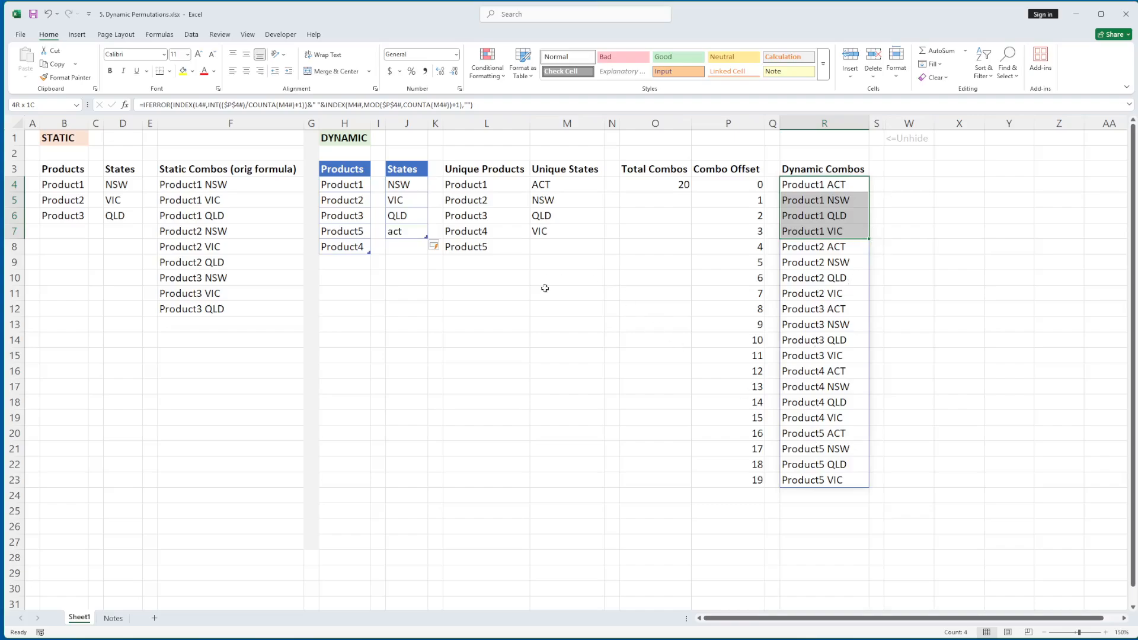
# - Add a duplicate NSW entry below act in the dynamic States table
pyautogui.click(409, 251)
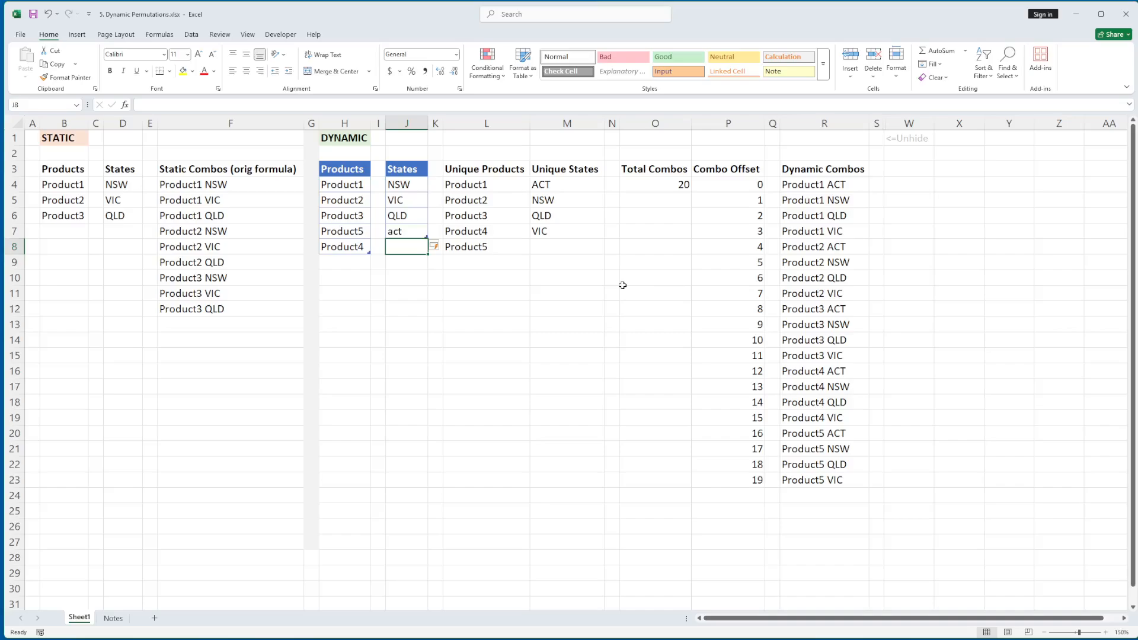
pyautogui.write('NSWE')
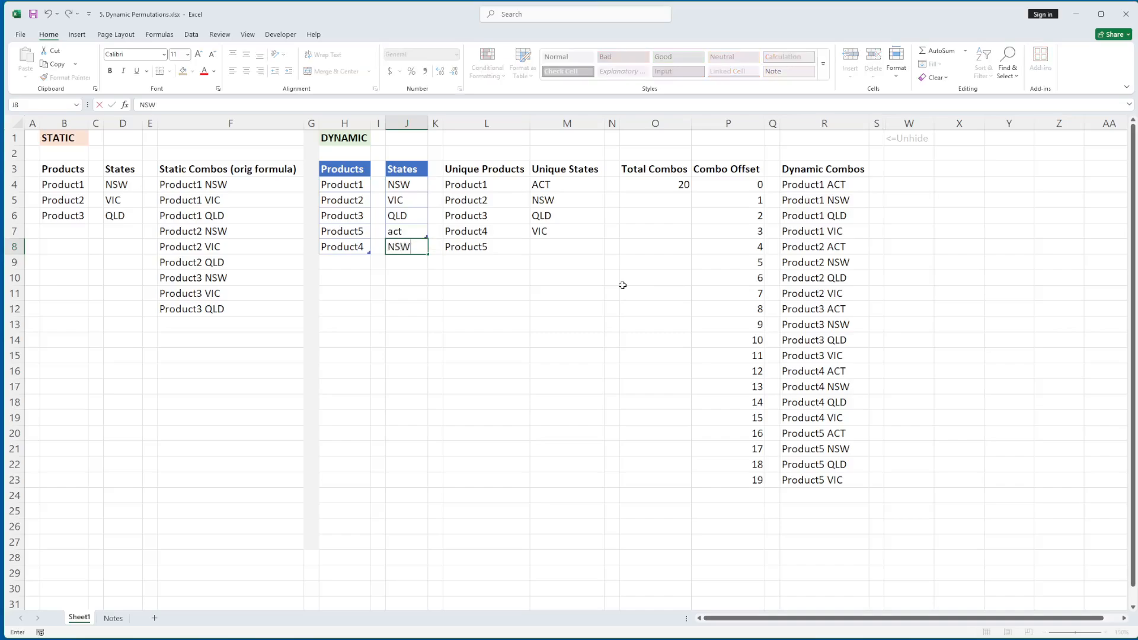
pyautogui.press('Return')
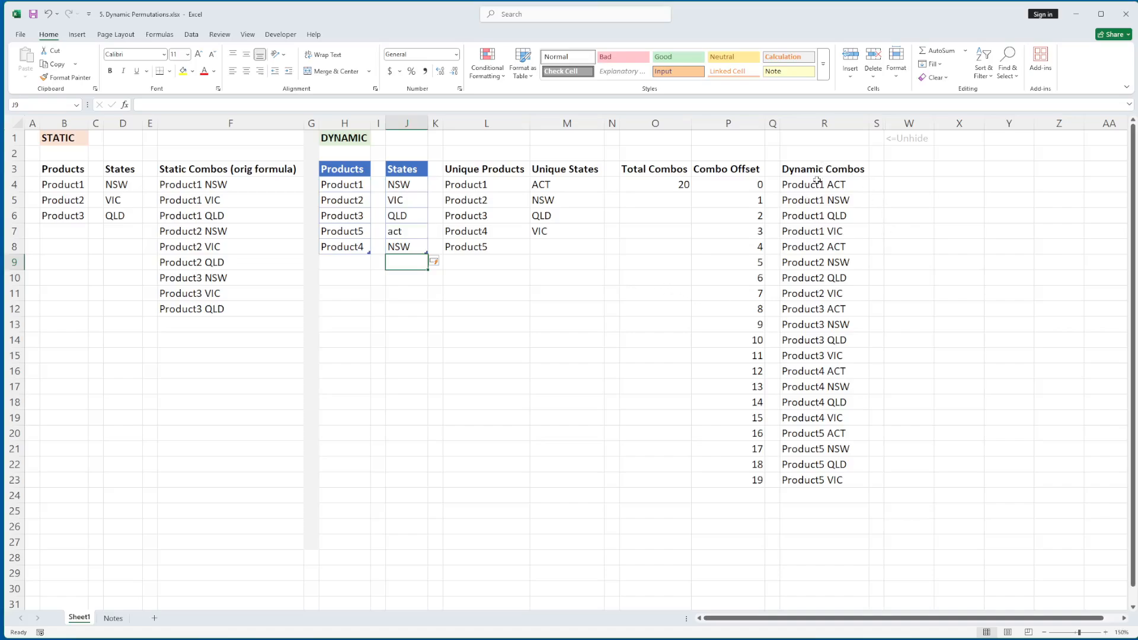
# - Change the duplicate NSW entry in the dynamic States table to NSW2 and check its Product1 row in Dynamic Combos
pyautogui.click(401, 250)
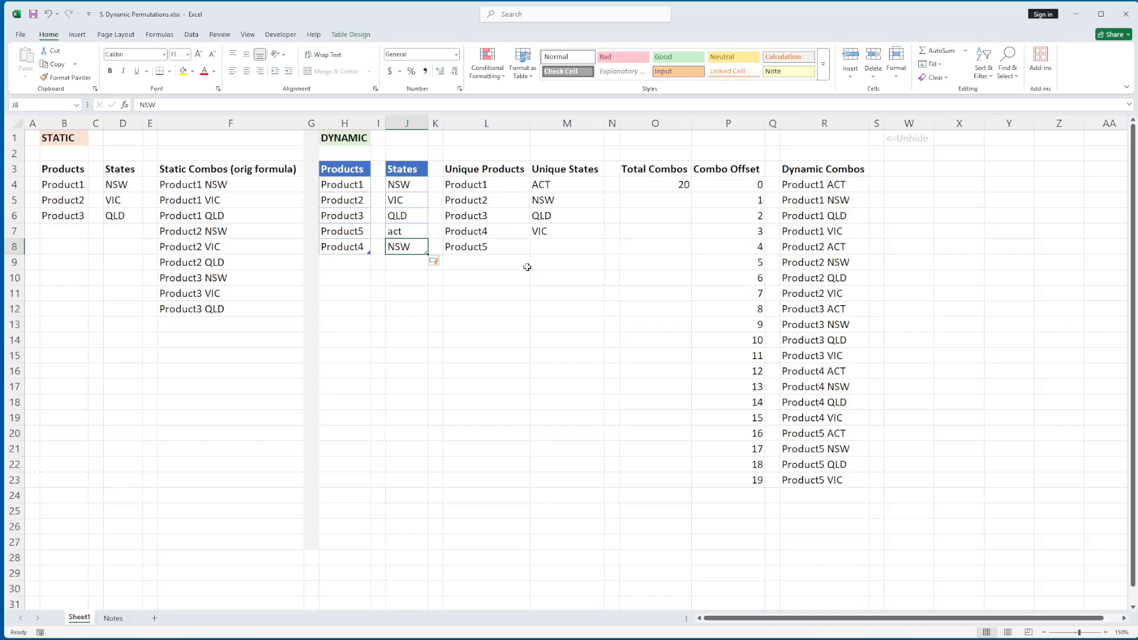
pyautogui.press('F2')
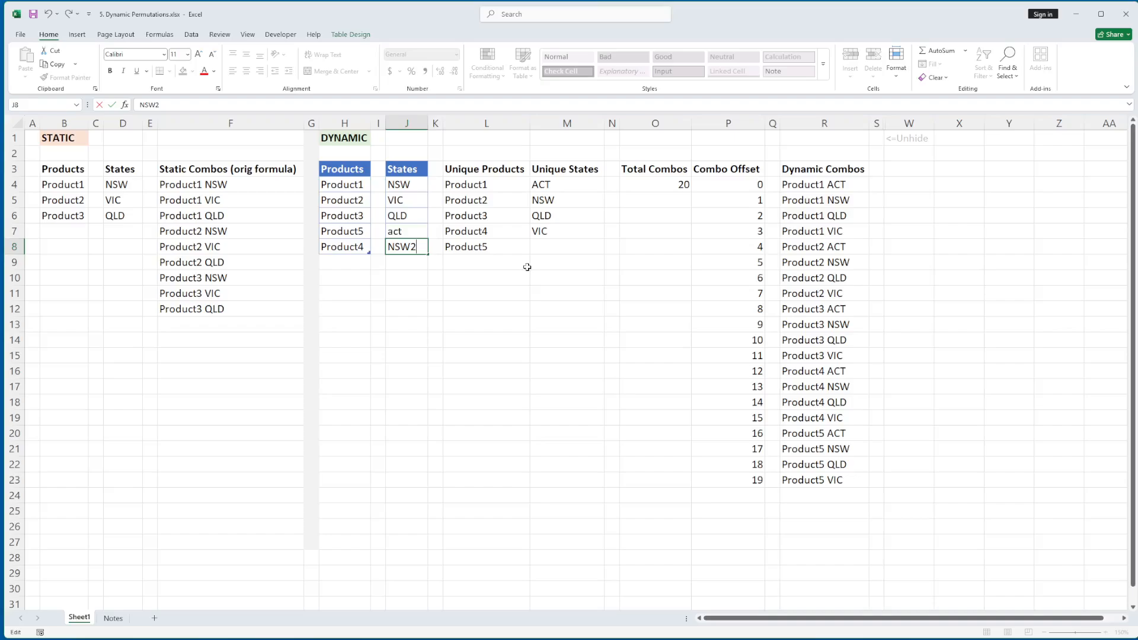
pyautogui.press('Return')
pyautogui.click(815, 216)
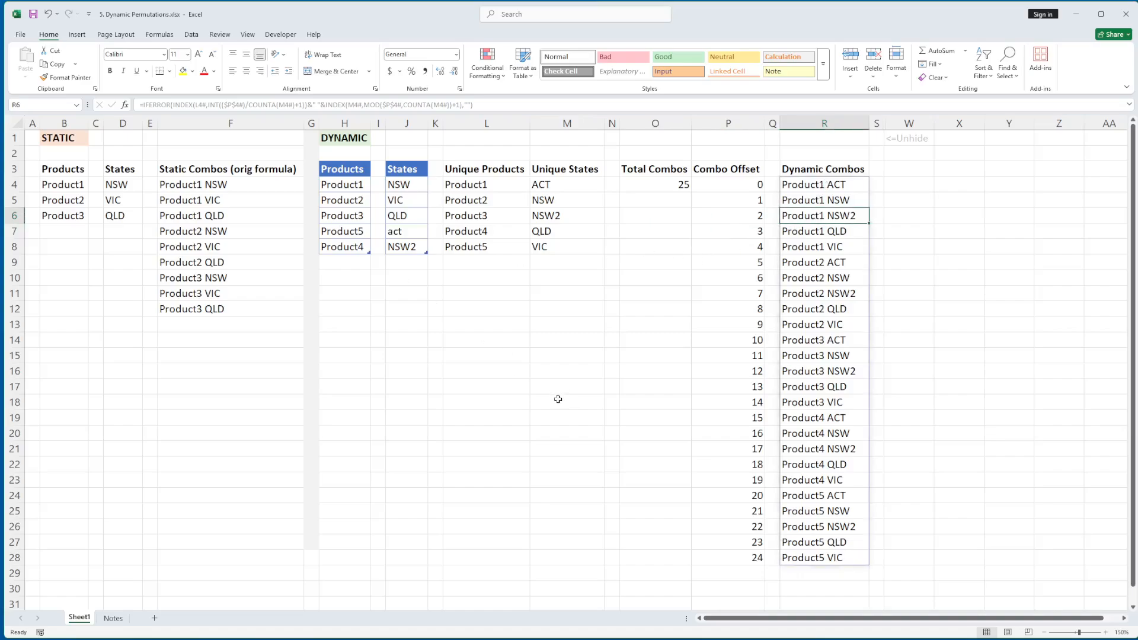
# - Undo all the test entries added to the dynamic Products and States tables
pyautogui.hotkey('ctrl', 'z')
pyautogui.hotkey('ctrl', 'z')
pyautogui.hotkey('ctrl', 'z')
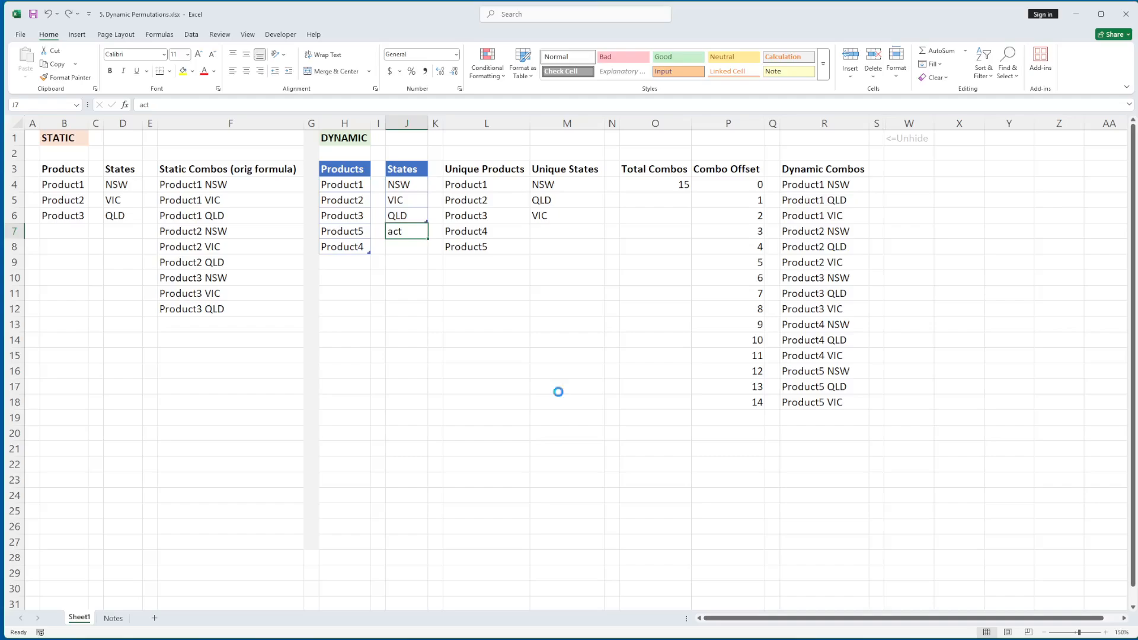
pyautogui.hotkey('ctrl', 'z')
pyautogui.hotkey('ctrl', 'z')
pyautogui.hotkey('ctrl', 'z')
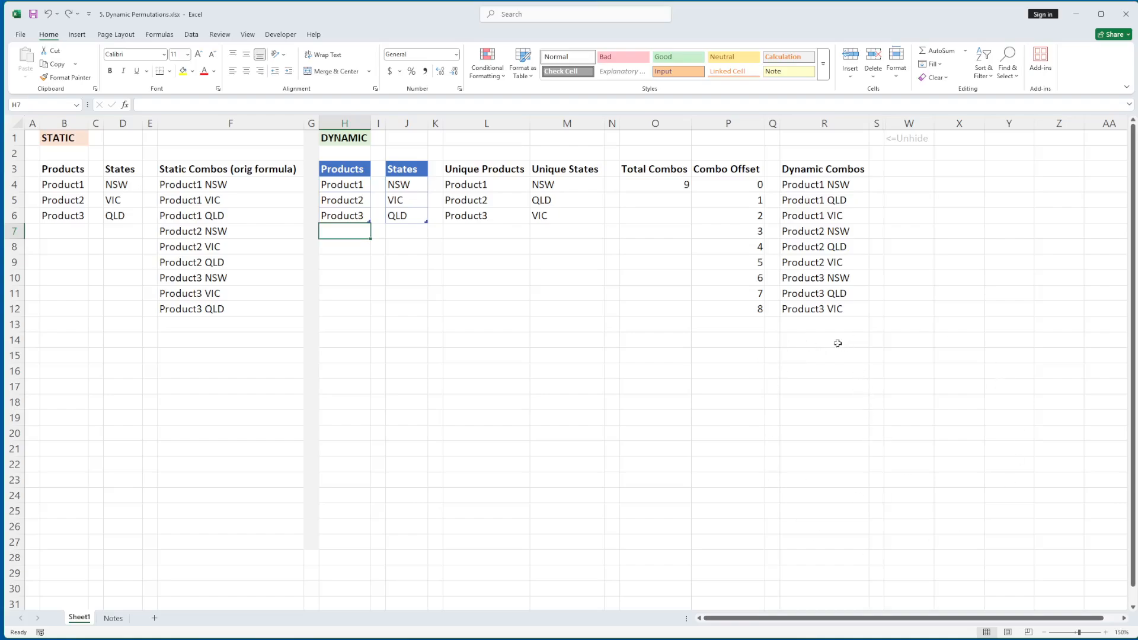
# - Unhide the hidden columns between S and W
pyautogui.click(821, 188)
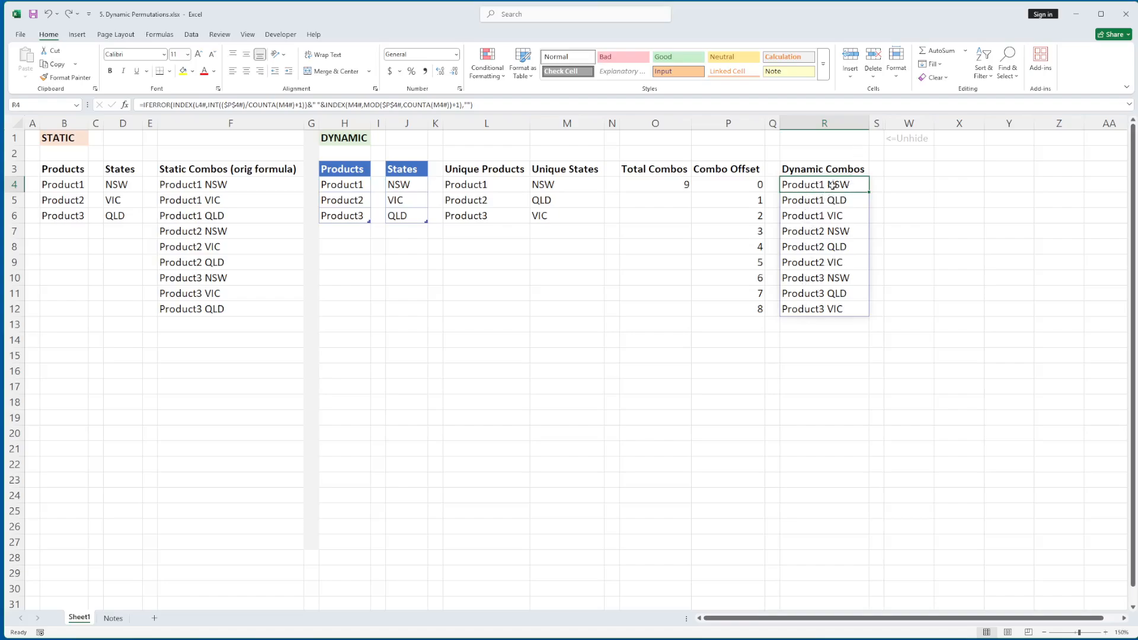
pyautogui.moveTo(879, 124); pyautogui.dragTo(909, 124)
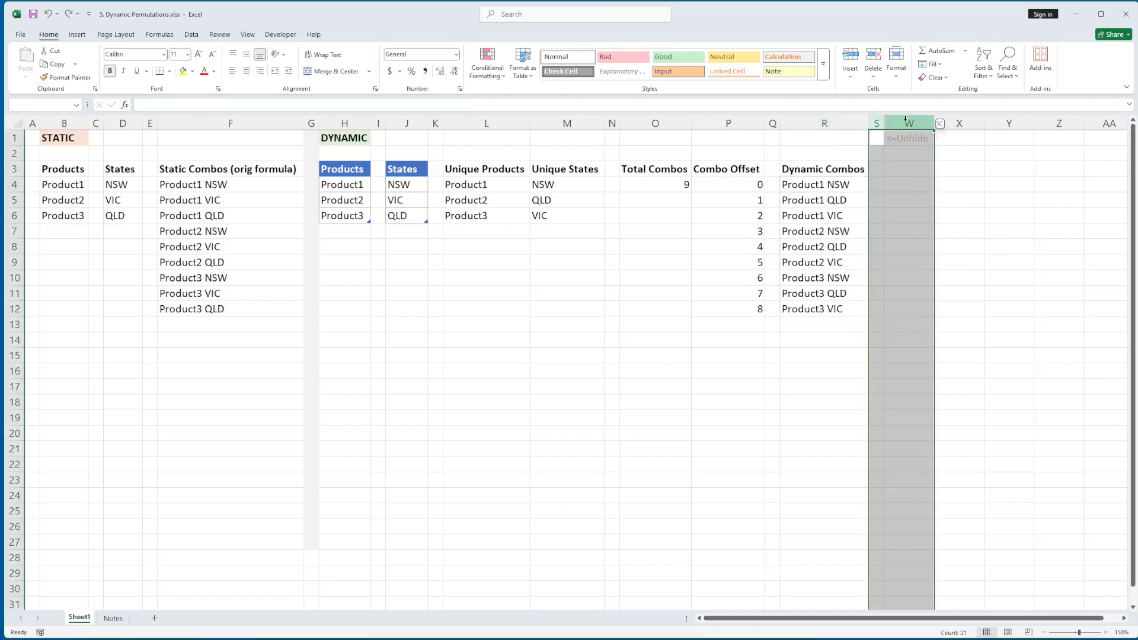
pyautogui.rightClick(908, 124)
pyautogui.click(936, 312)
# - Examine the product INDEX part of the Dynamic Combos formula in R4
pyautogui.click(831, 184)
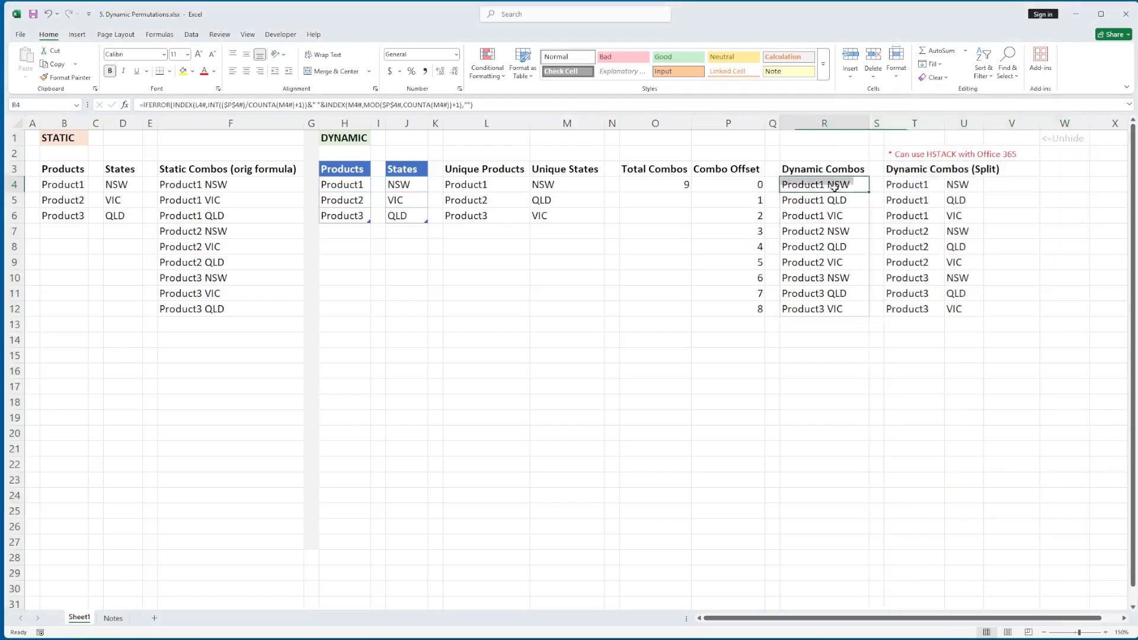
pyautogui.press('F2')
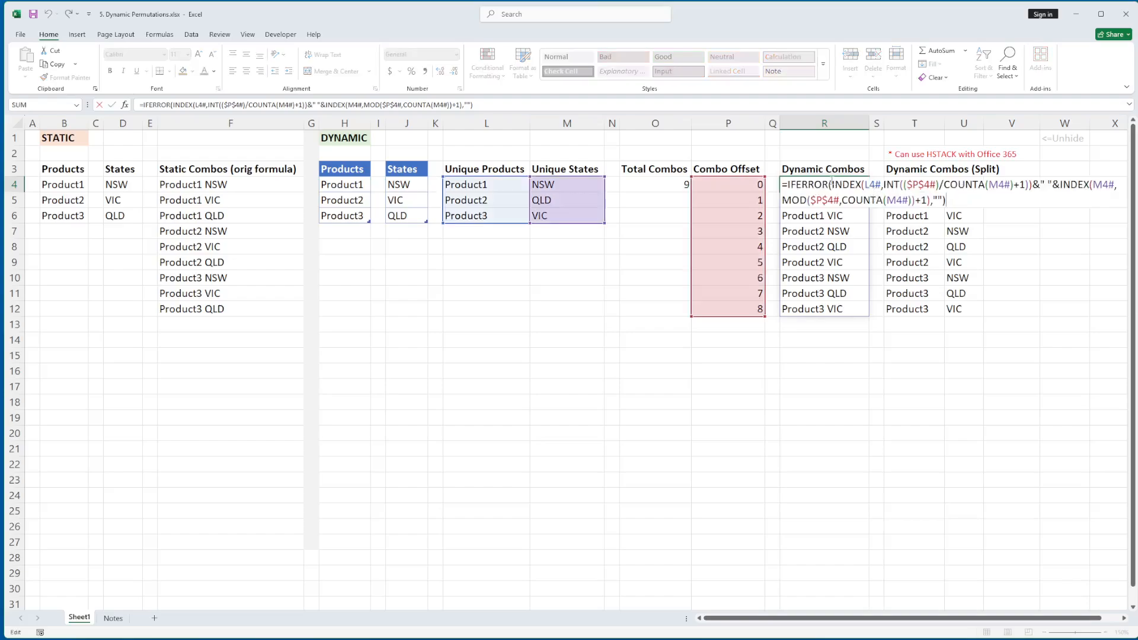
pyautogui.moveTo(832, 184); pyautogui.dragTo(1033, 181)
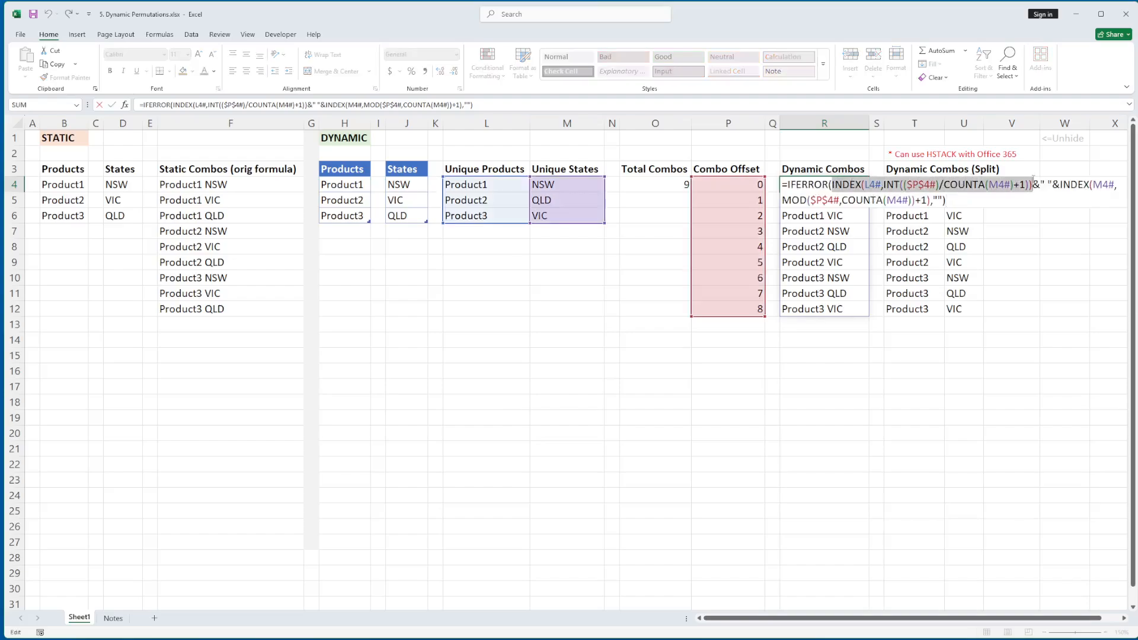
pyautogui.press('Escape')
# - Examine the separate product and state formulas in T4 and U4 under Dynamic Combos (Split)
pyautogui.click(903, 185)
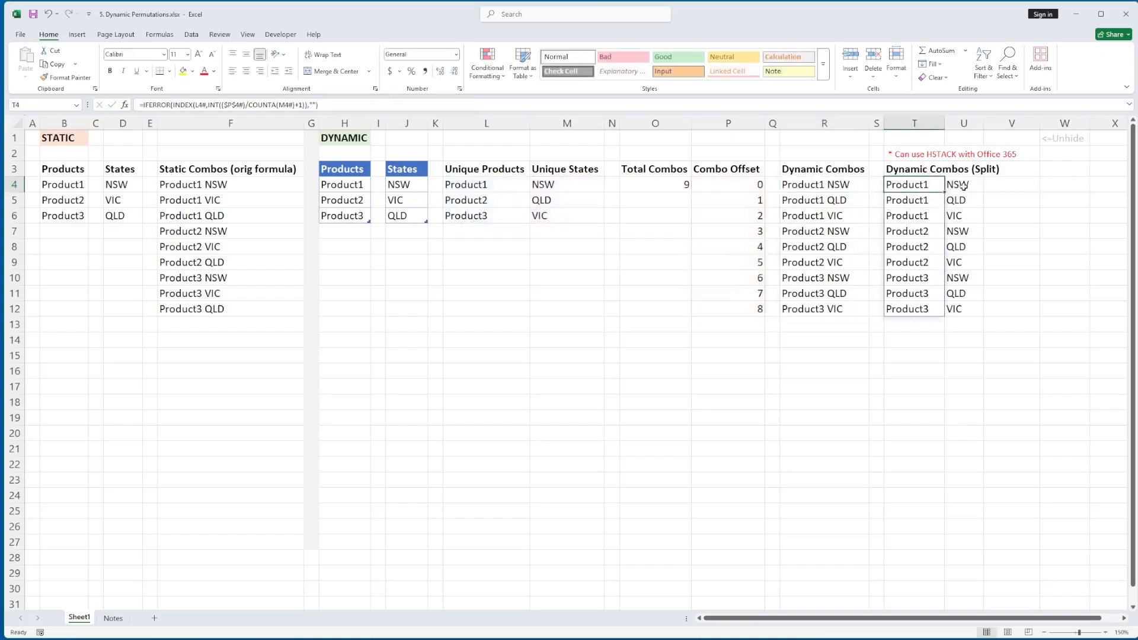
pyautogui.press('F2')
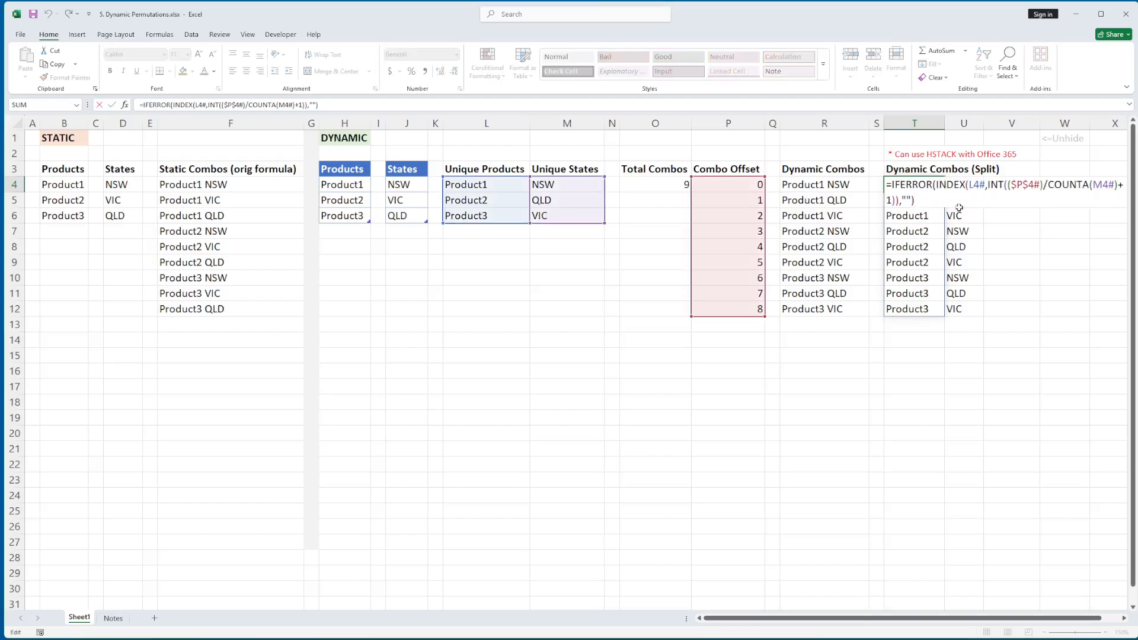
pyautogui.press('Escape')
pyautogui.press('Right')
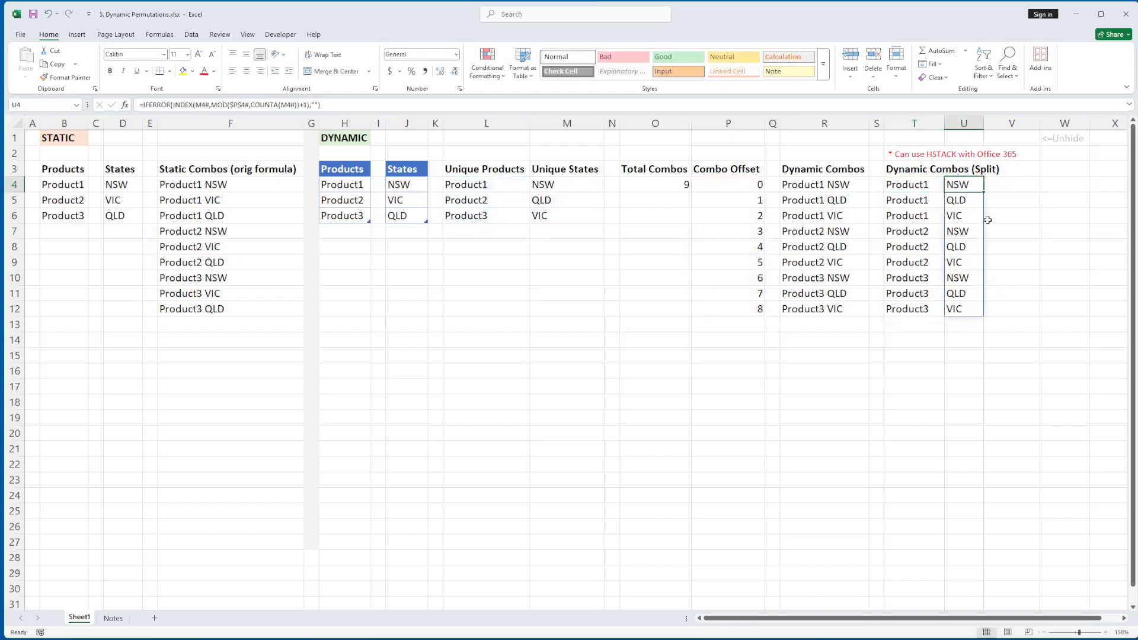
pyautogui.press('F2')
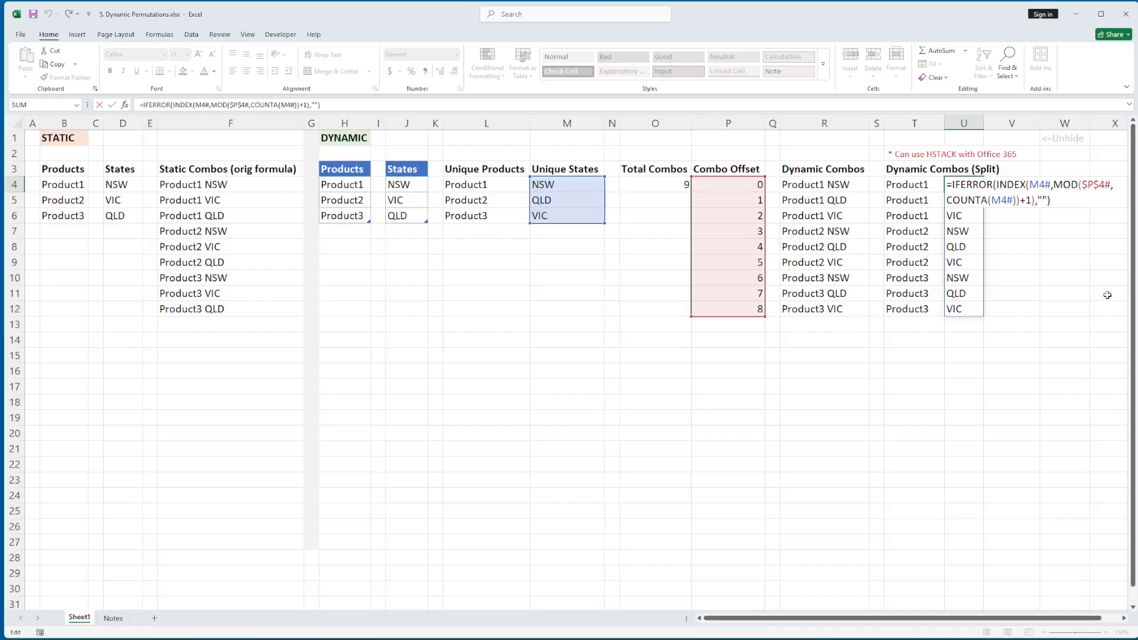
pyautogui.press('Escape')
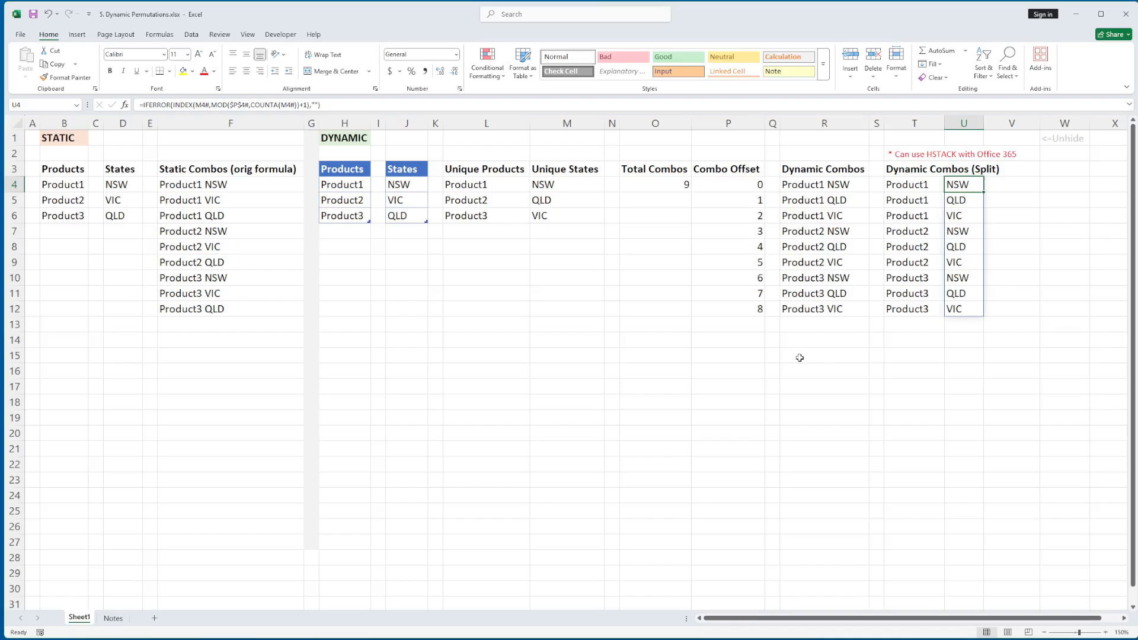
pyautogui.click(920, 185)
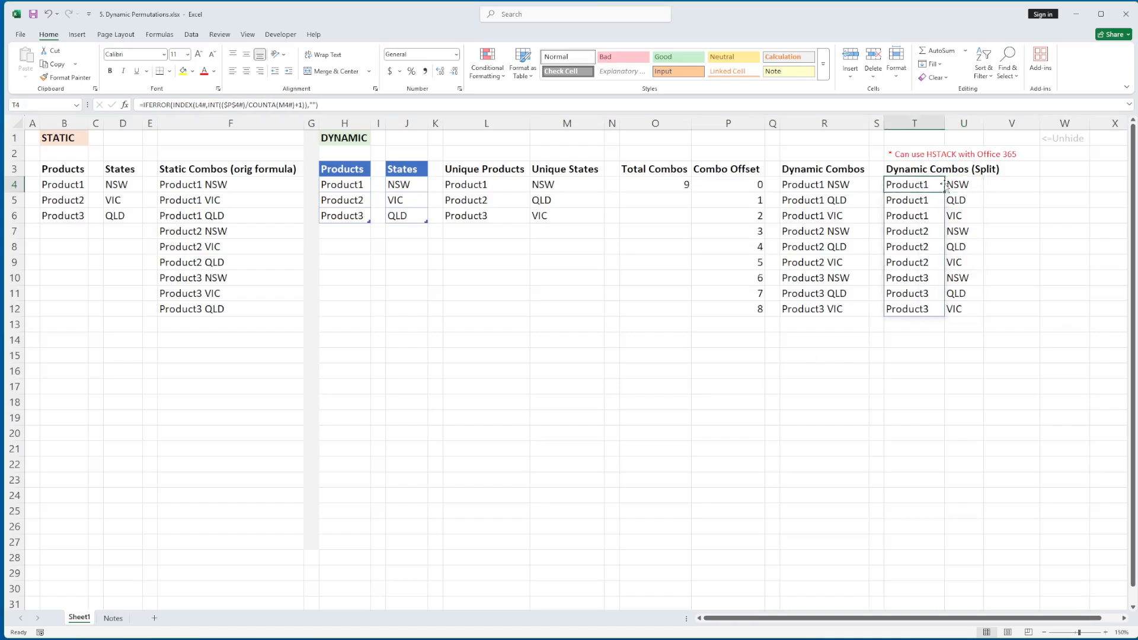
pyautogui.click(966, 186)
pyautogui.click(913, 184)
pyautogui.click(967, 187)
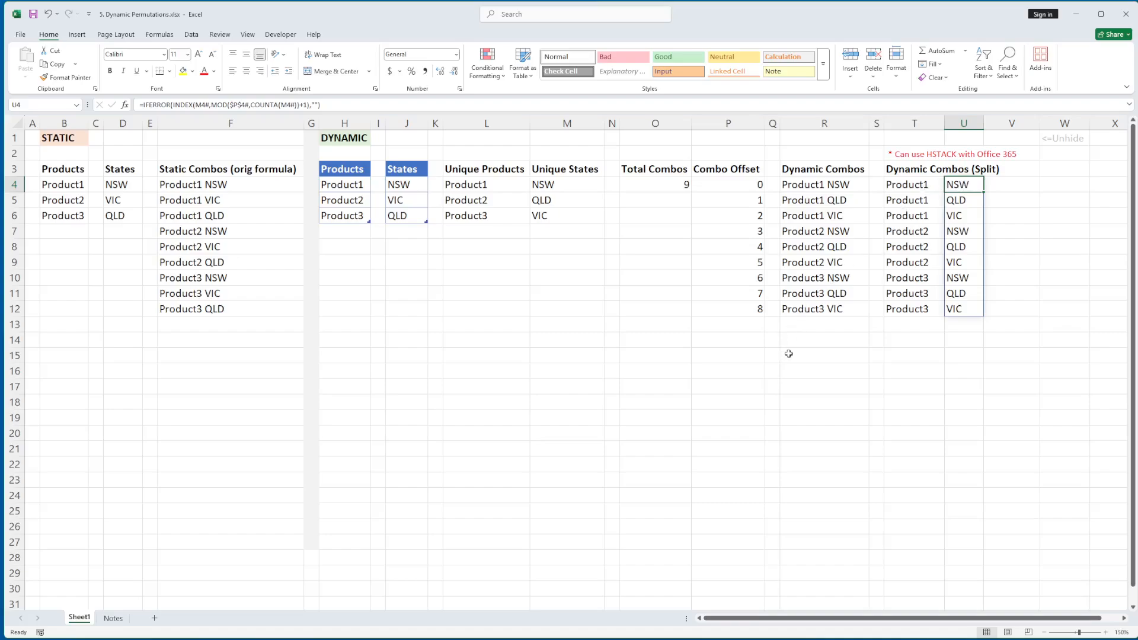
# - Enter =FILTER(T4:U12,T4#<>"") in T15 to combine the split product and state columns into one spill range
pyautogui.click(900, 361)
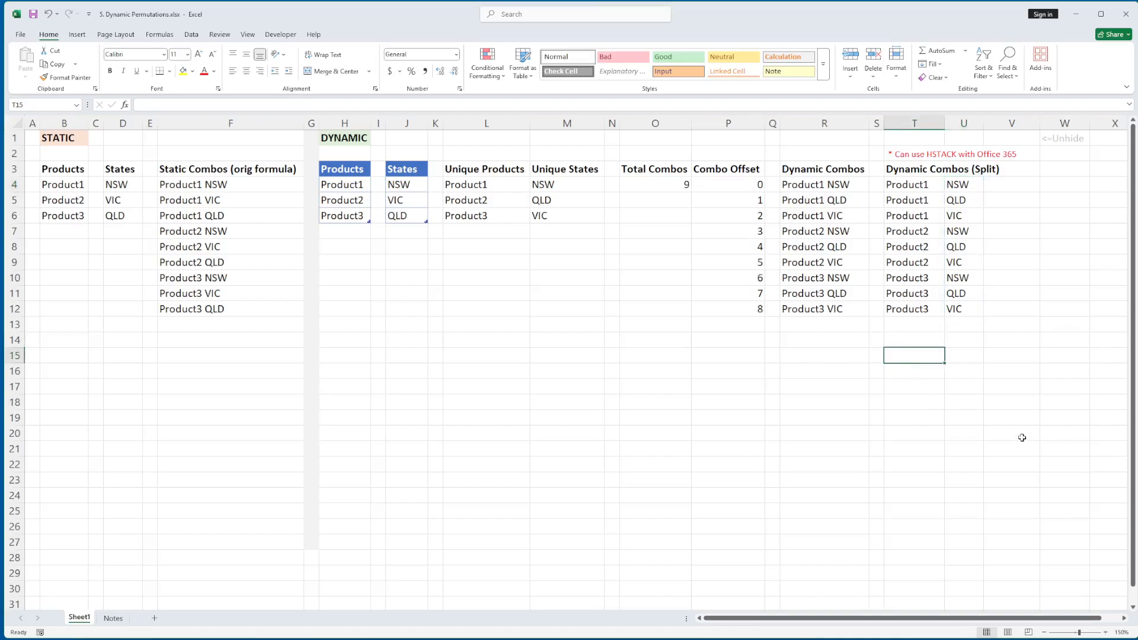
pyautogui.write('=')
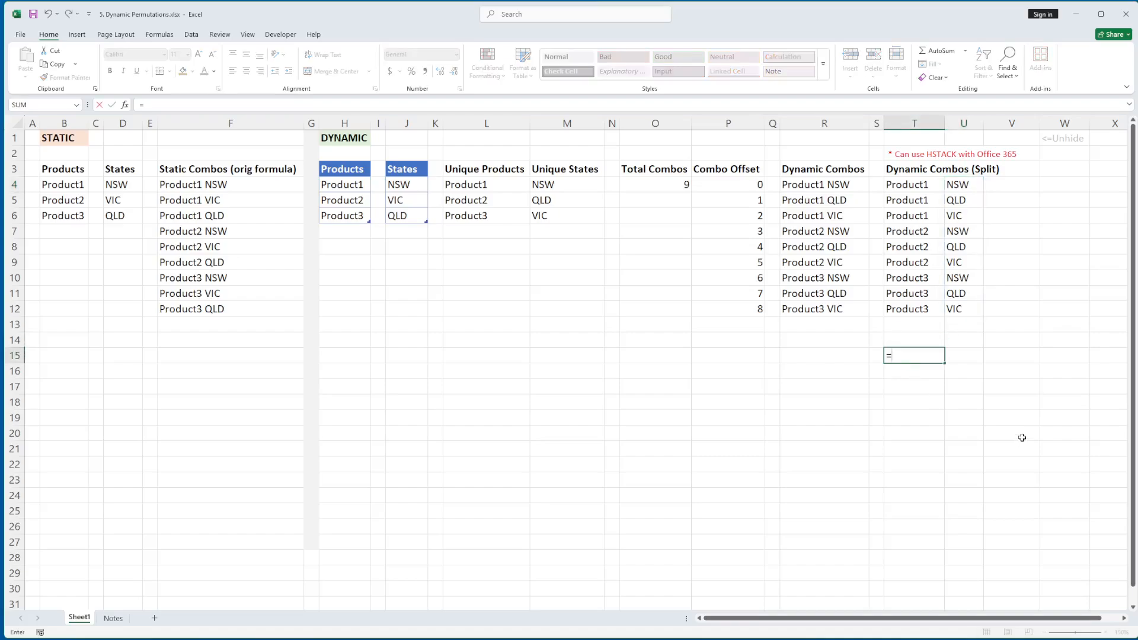
pyautogui.write('filte')
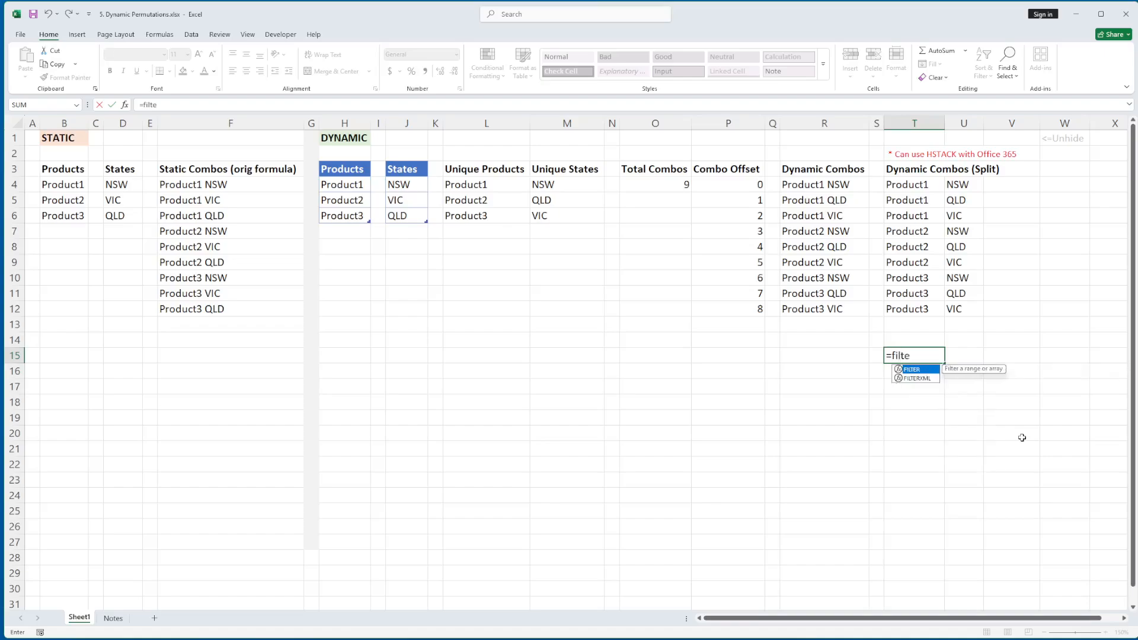
pyautogui.write('r(')
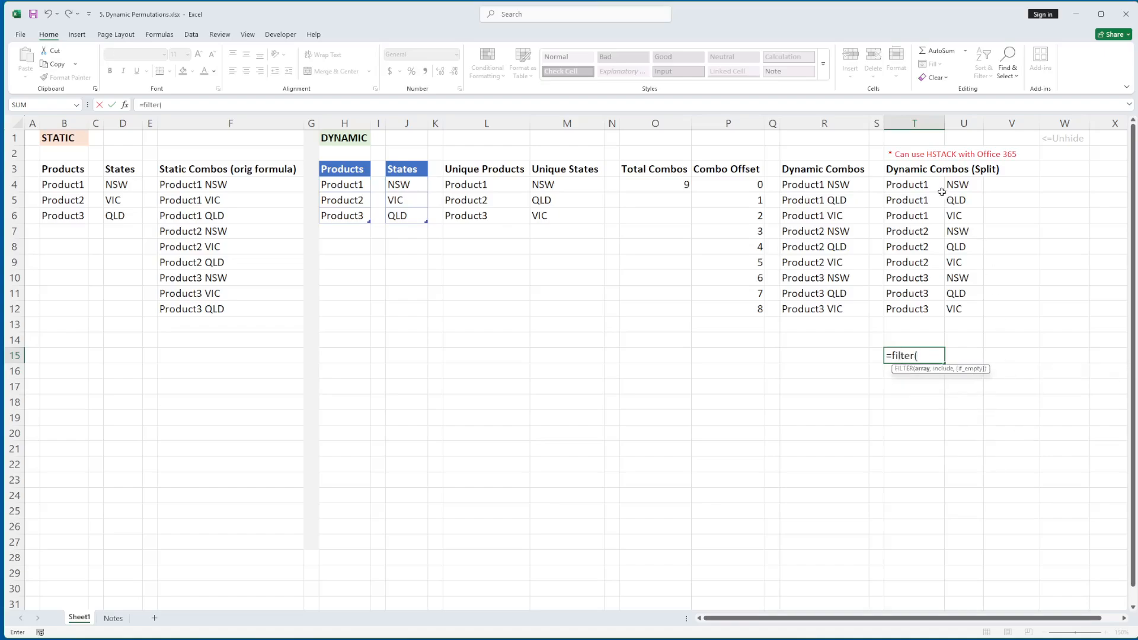
pyautogui.click(926, 181)
pyautogui.moveTo(926, 181); pyautogui.dragTo(972, 311)
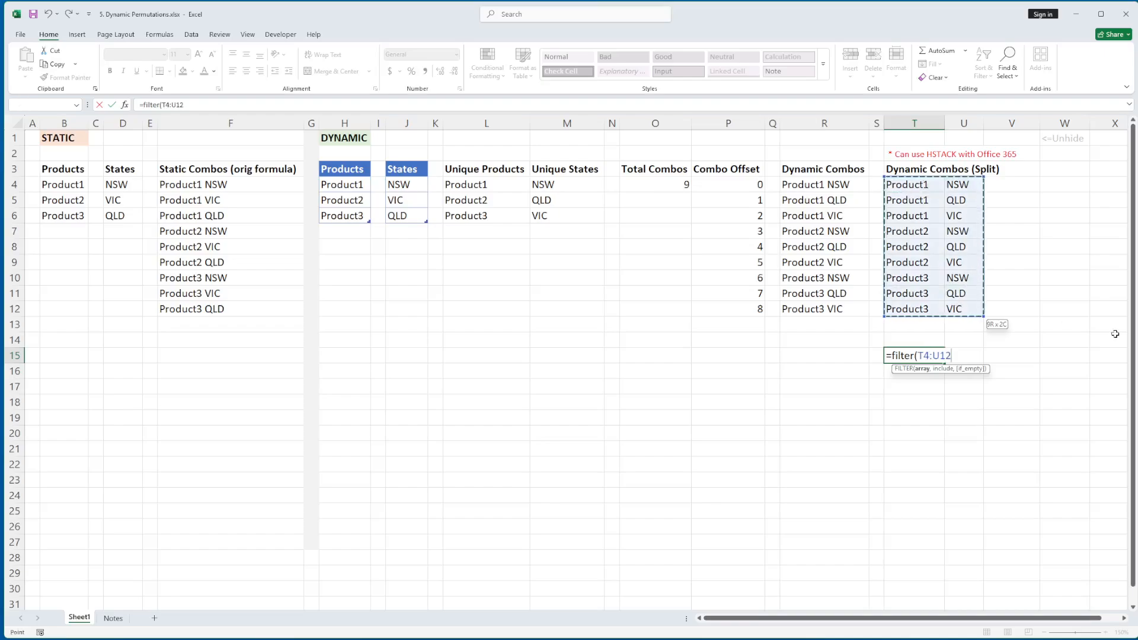
pyautogui.write(',')
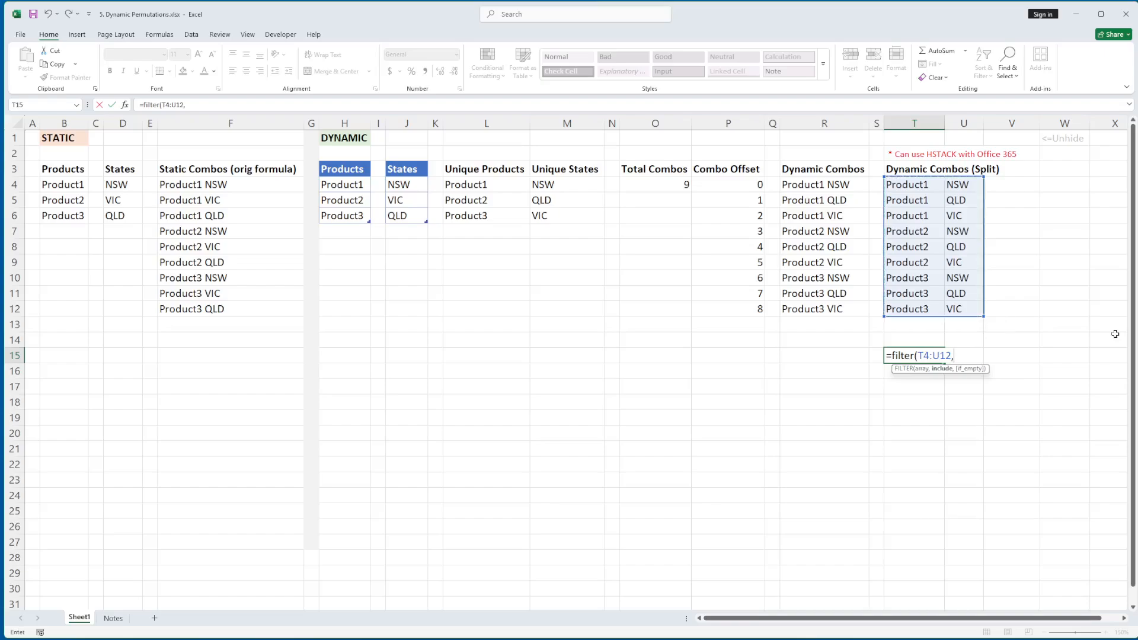
pyautogui.moveTo(926, 185); pyautogui.dragTo(910, 311)
pyautogui.write('<>')
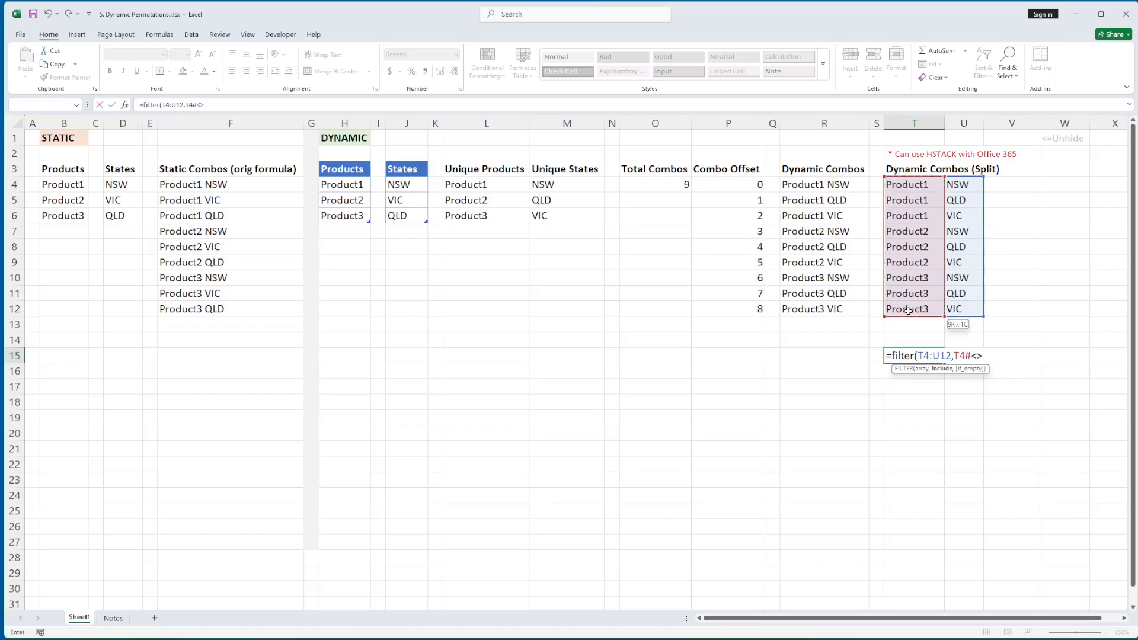
pyautogui.write('"",')
pyautogui.press('BackSpace')
pyautogui.write(')')
pyautogui.press('Return')
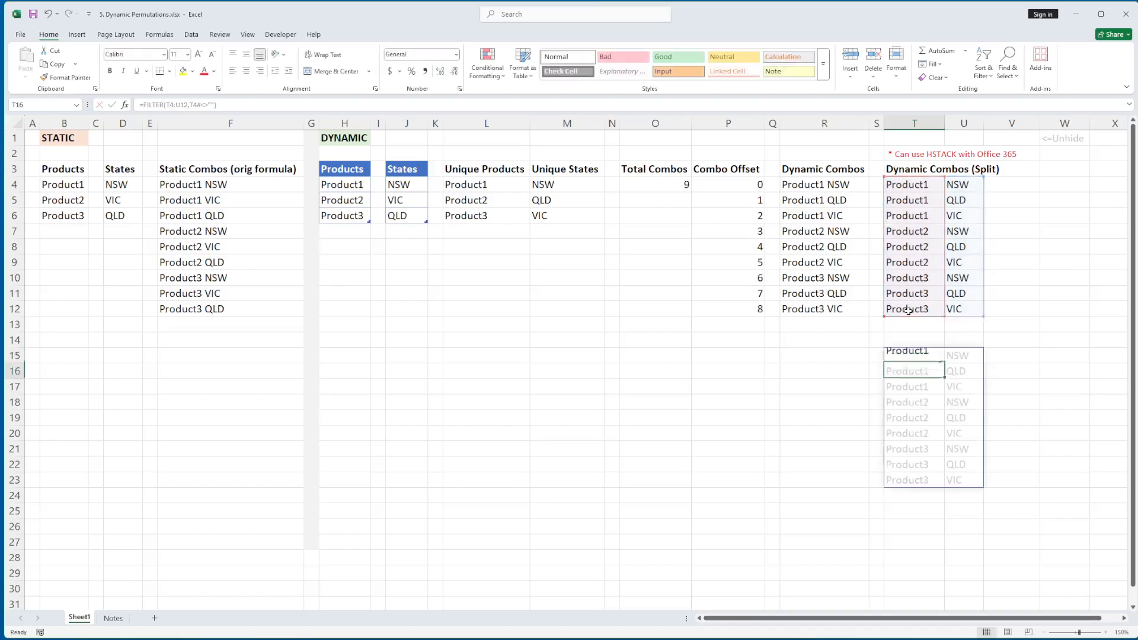
pyautogui.press('Up')
pyautogui.click(909, 343)
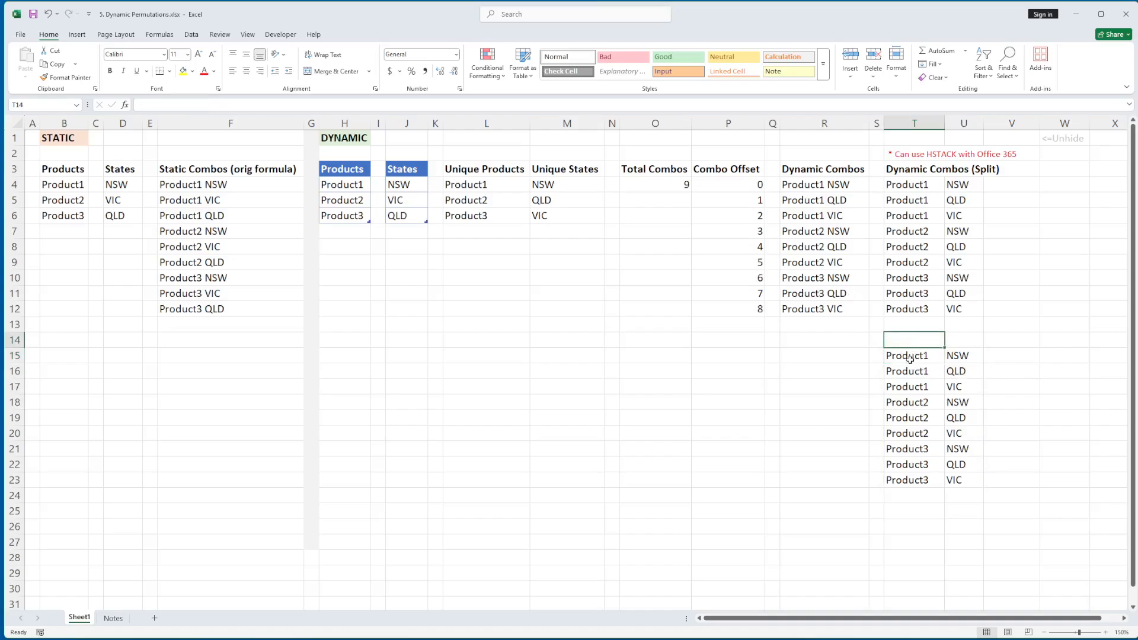
pyautogui.click(909, 358)
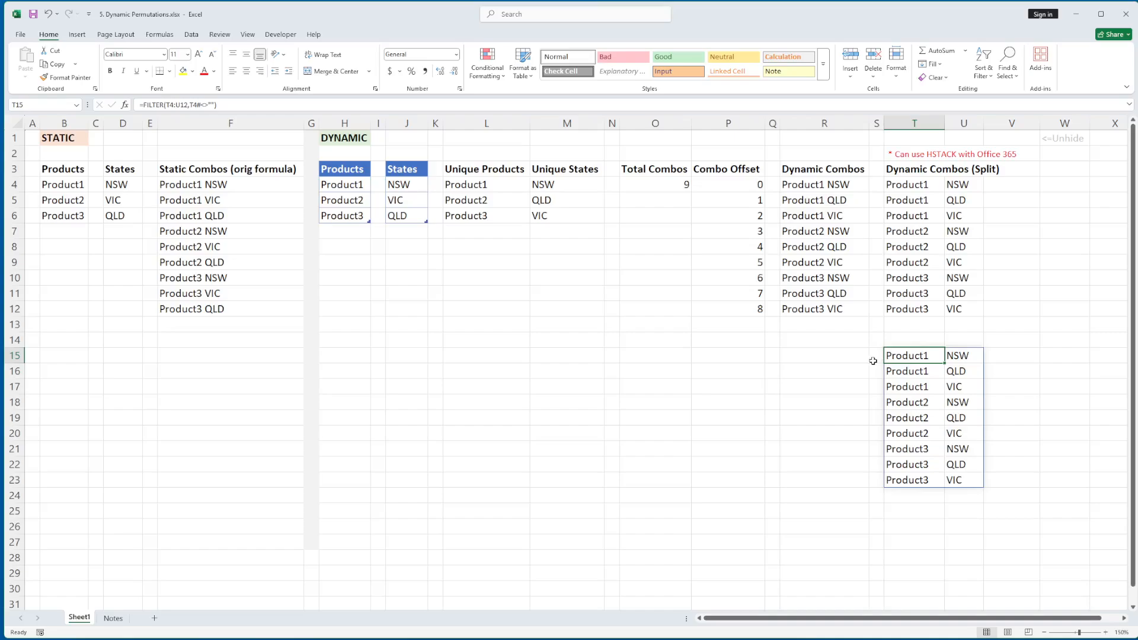
# - Test a spill reference to the filtered combos by entering =T15# in O15, and clear it again
pyautogui.click(640, 356)
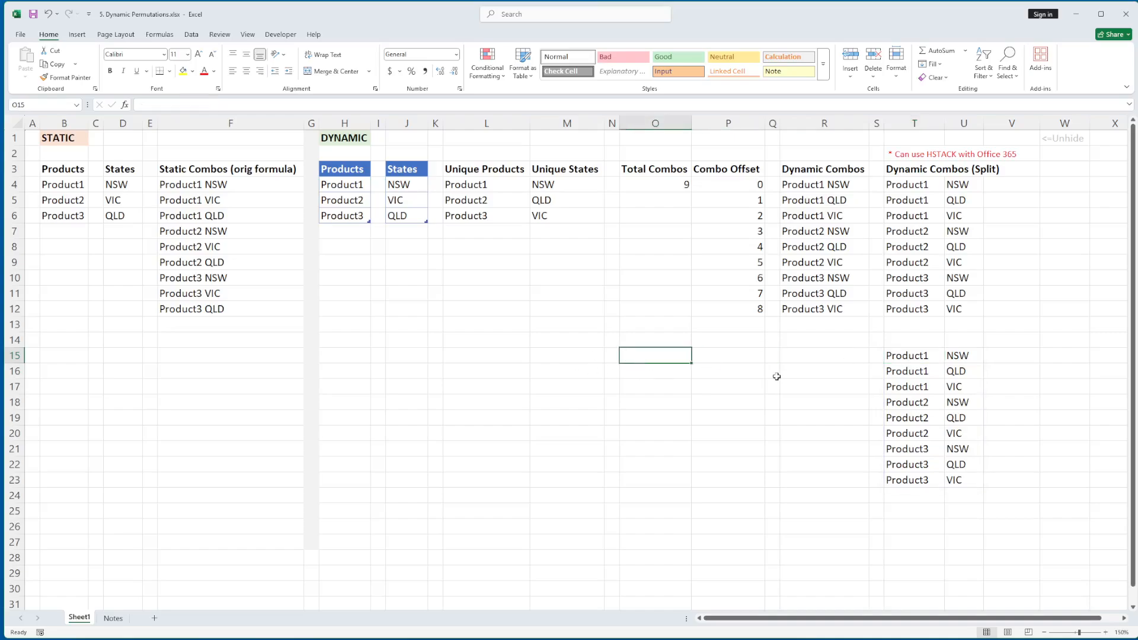
pyautogui.write('=')
pyautogui.click(905, 358)
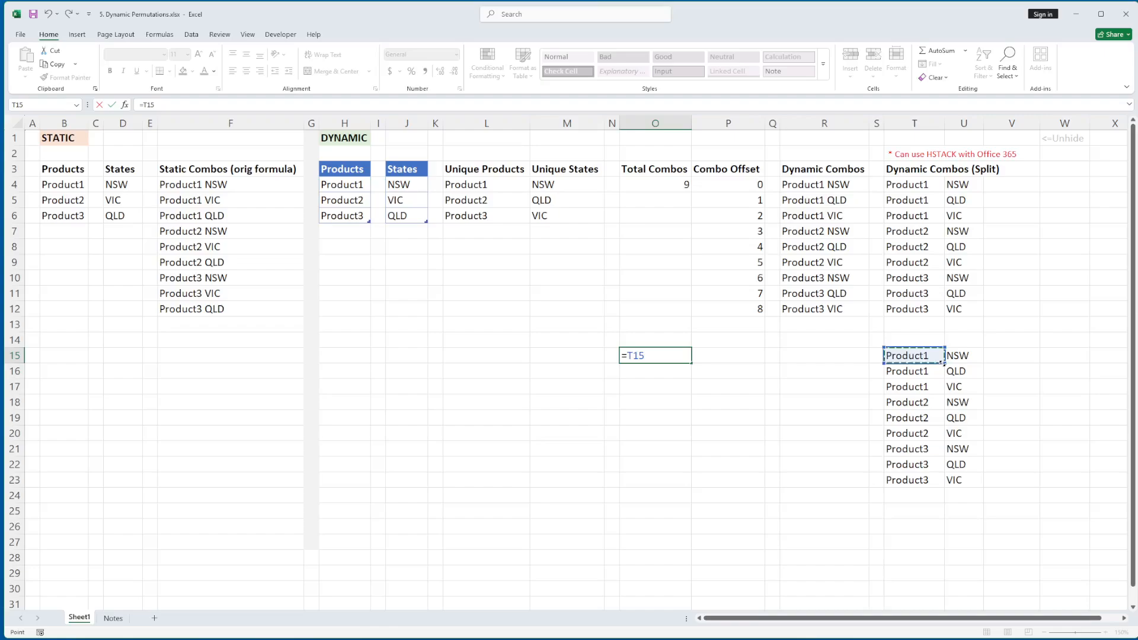
pyautogui.write('#')
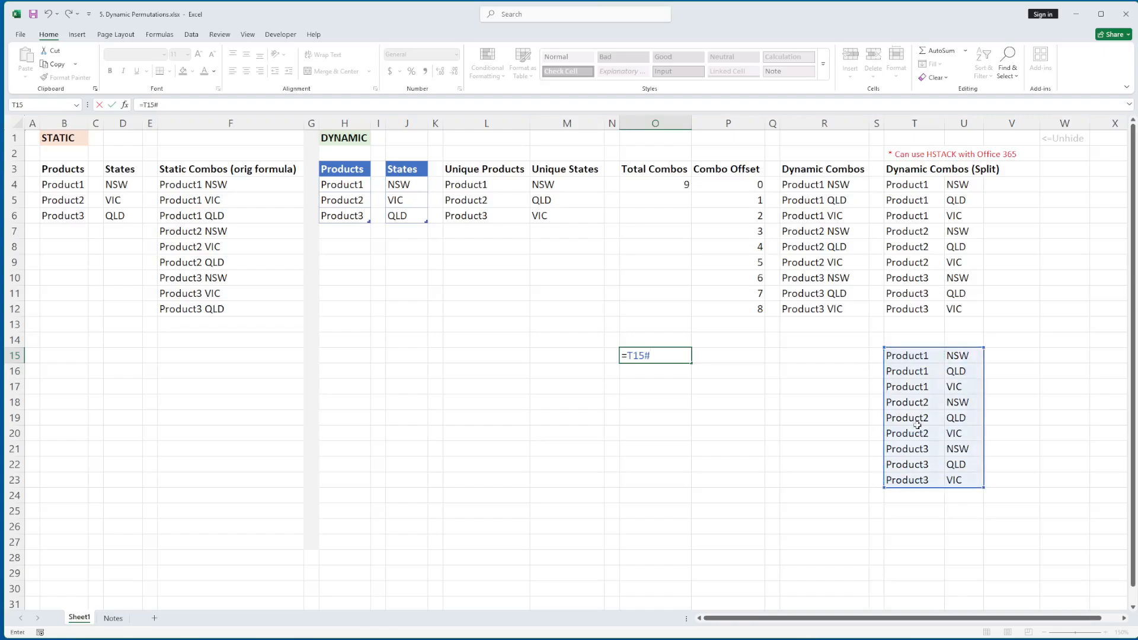
pyautogui.press('Return')
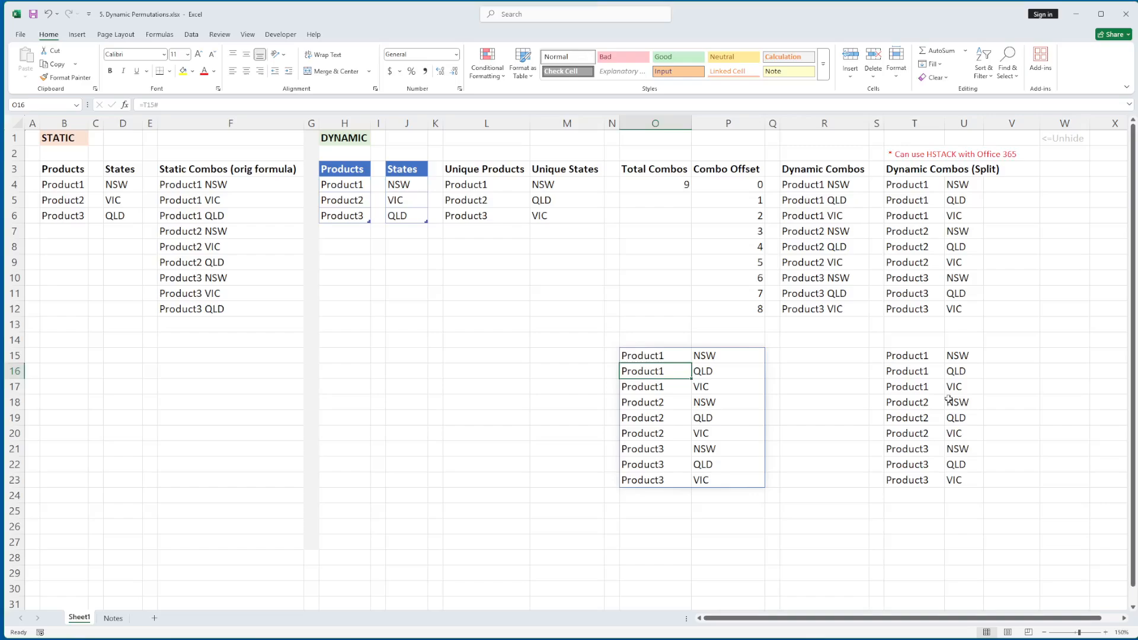
pyautogui.press('Up')
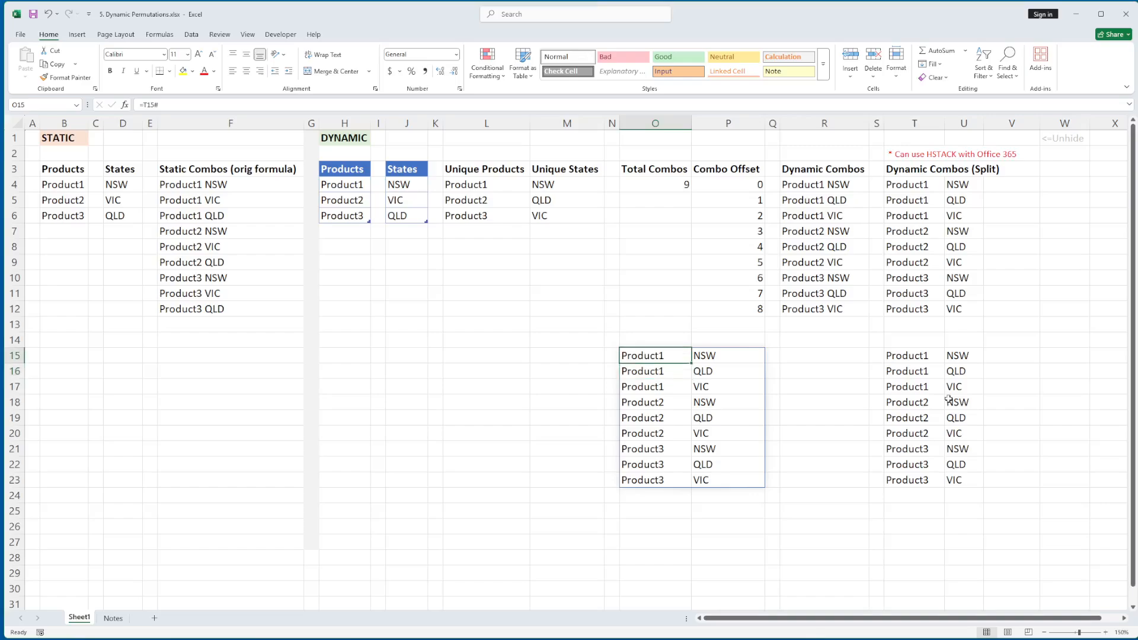
pyautogui.press('Delete')
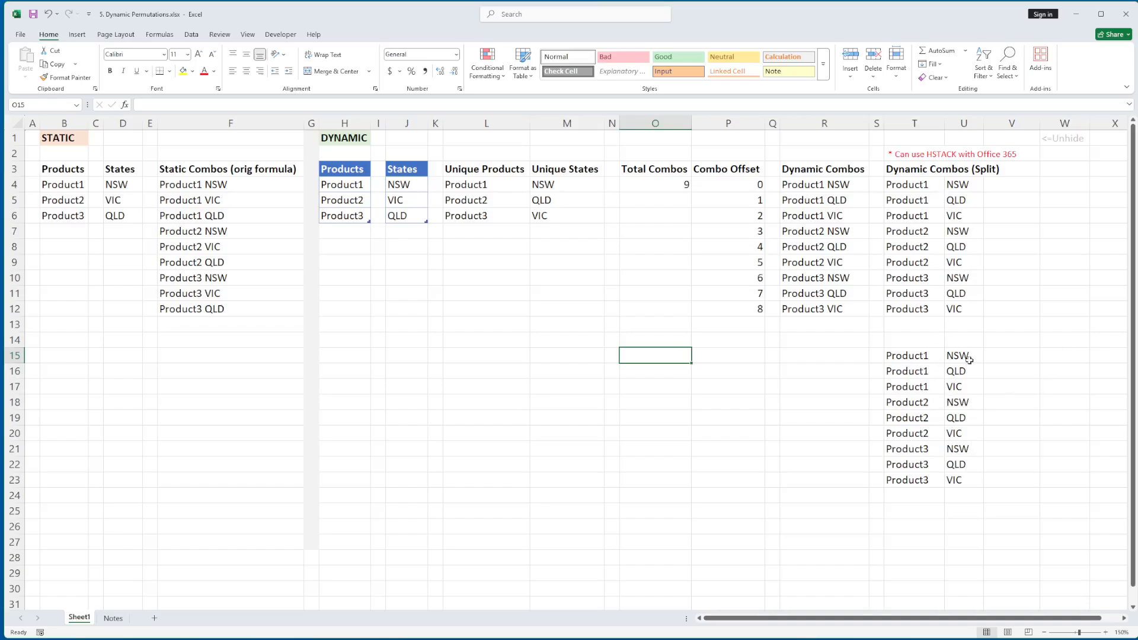
pyautogui.click(926, 356)
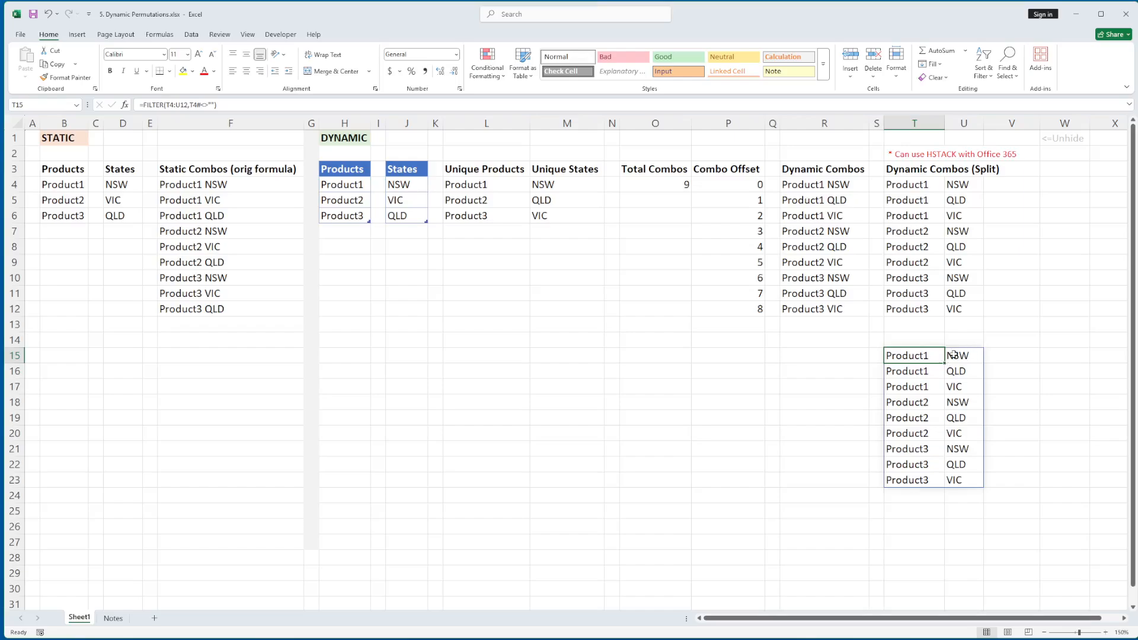
pyautogui.click(668, 356)
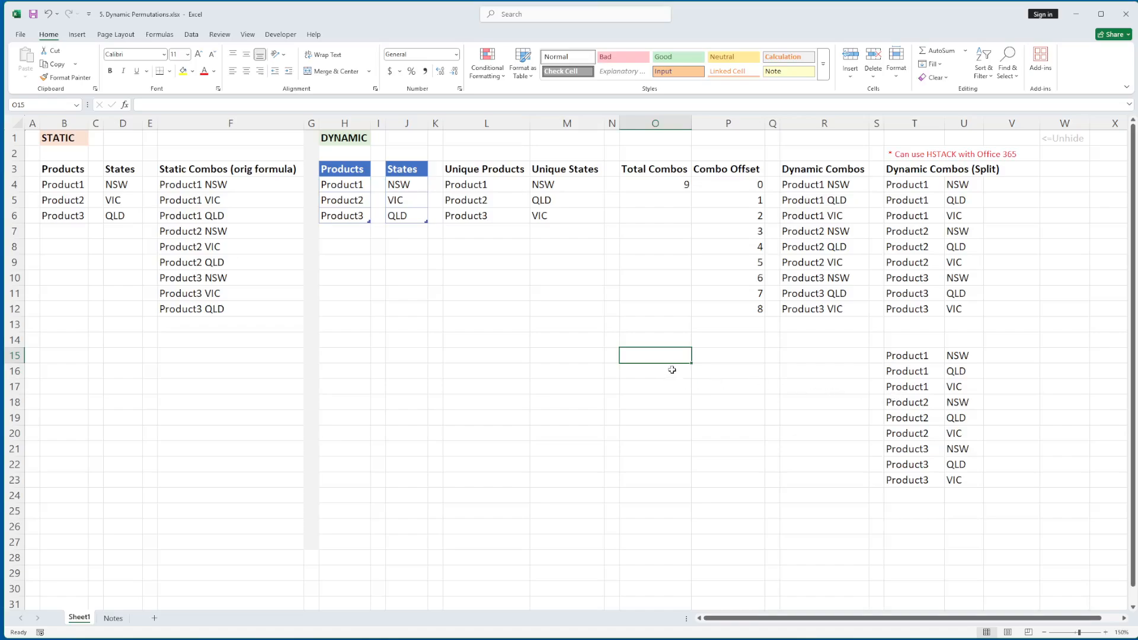
# - Label O15 as "indiv arrays" and O16 as "single array" for comparing lookups on the two split layouts
pyautogui.moveTo(910, 189); pyautogui.dragTo(960, 309)
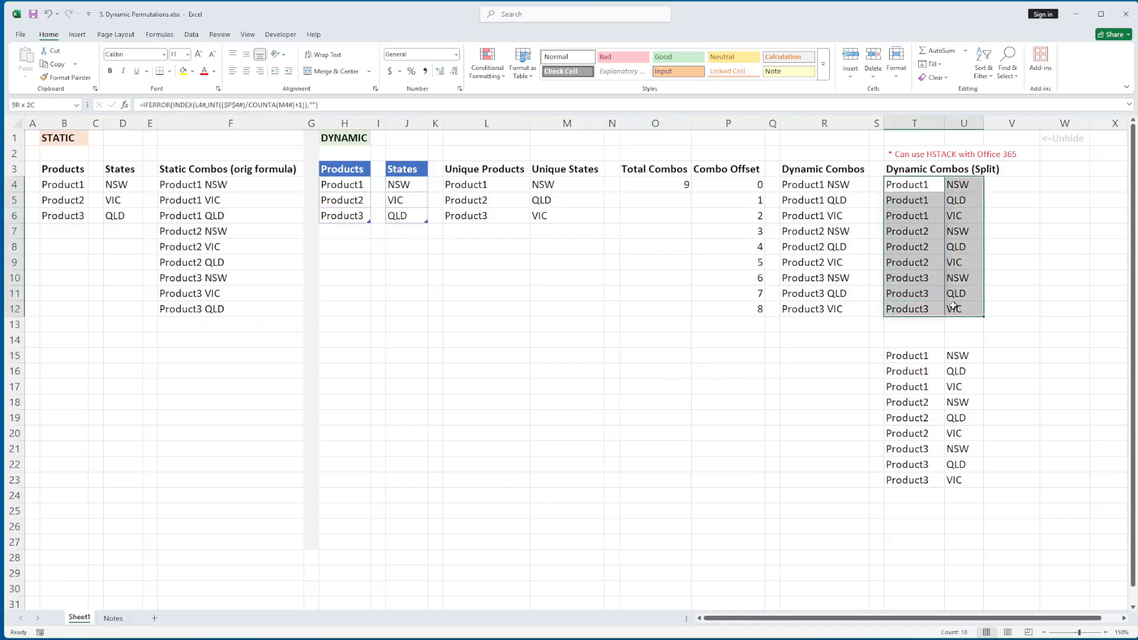
pyautogui.moveTo(919, 354); pyautogui.dragTo(964, 480)
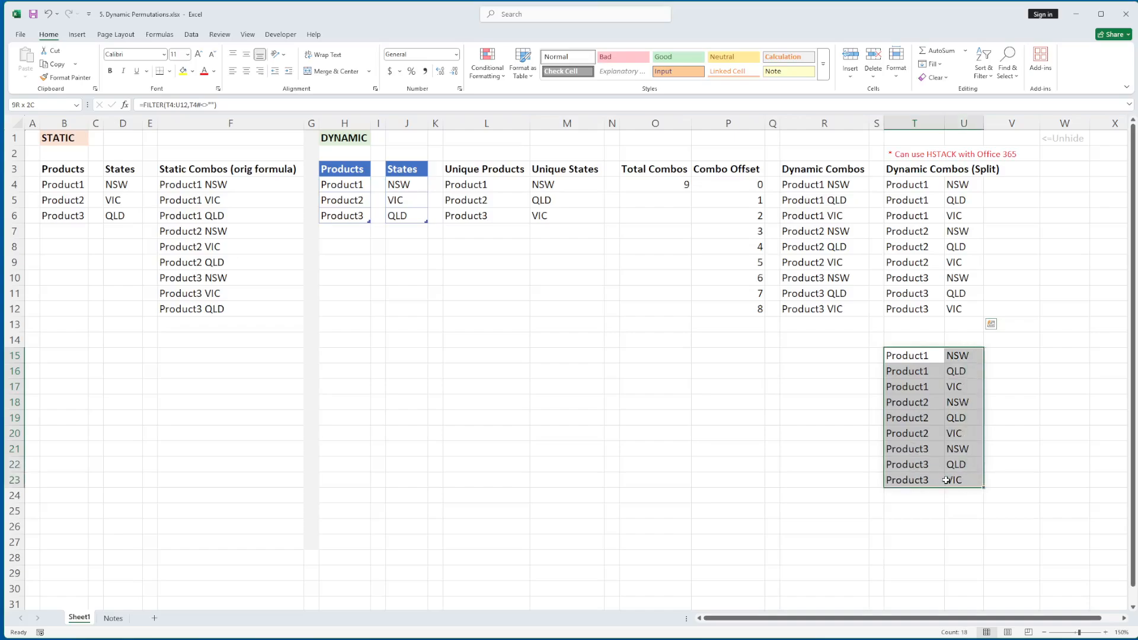
pyautogui.click(642, 354)
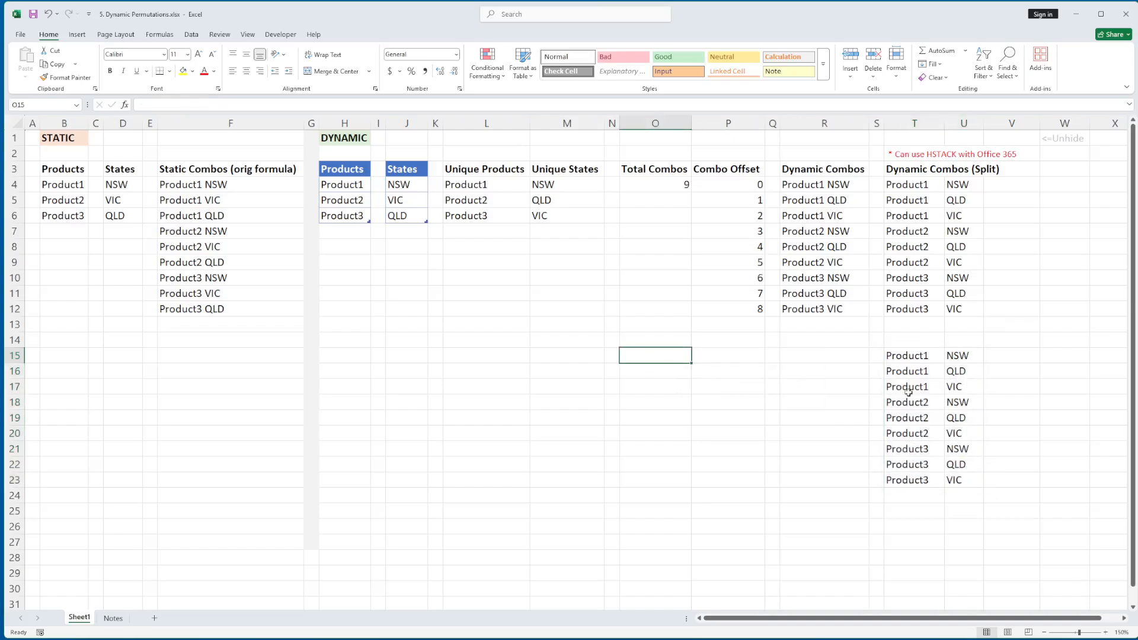
pyautogui.click(912, 185)
pyautogui.click(657, 356)
pyautogui.write('indiv a')
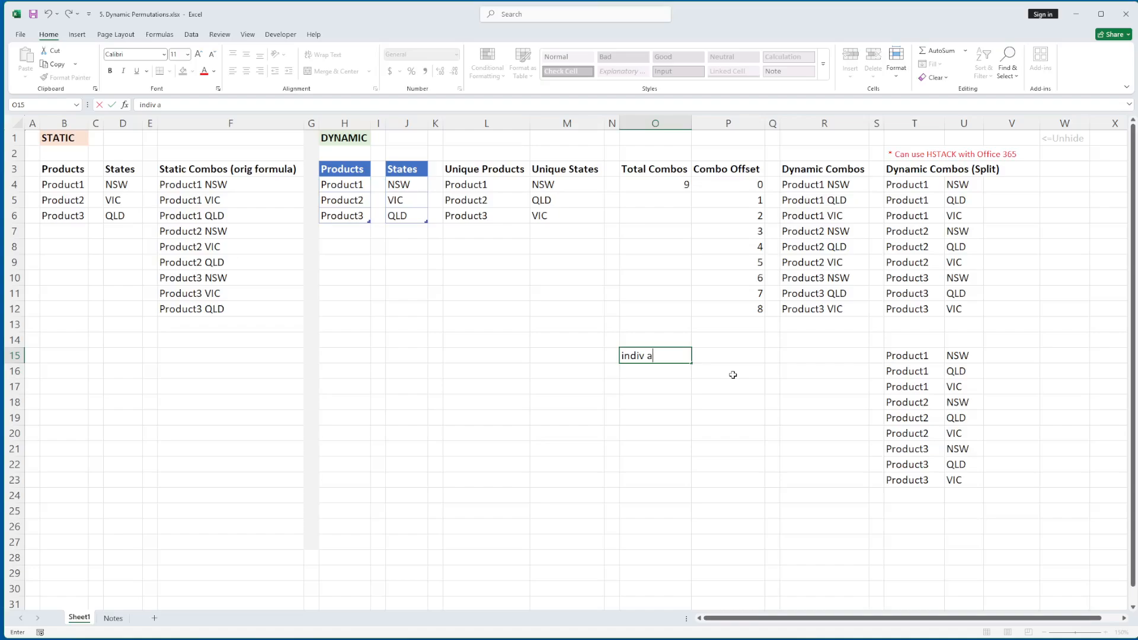
pyautogui.write('rrays')
pyautogui.press('Return')
pyautogui.write('sing')
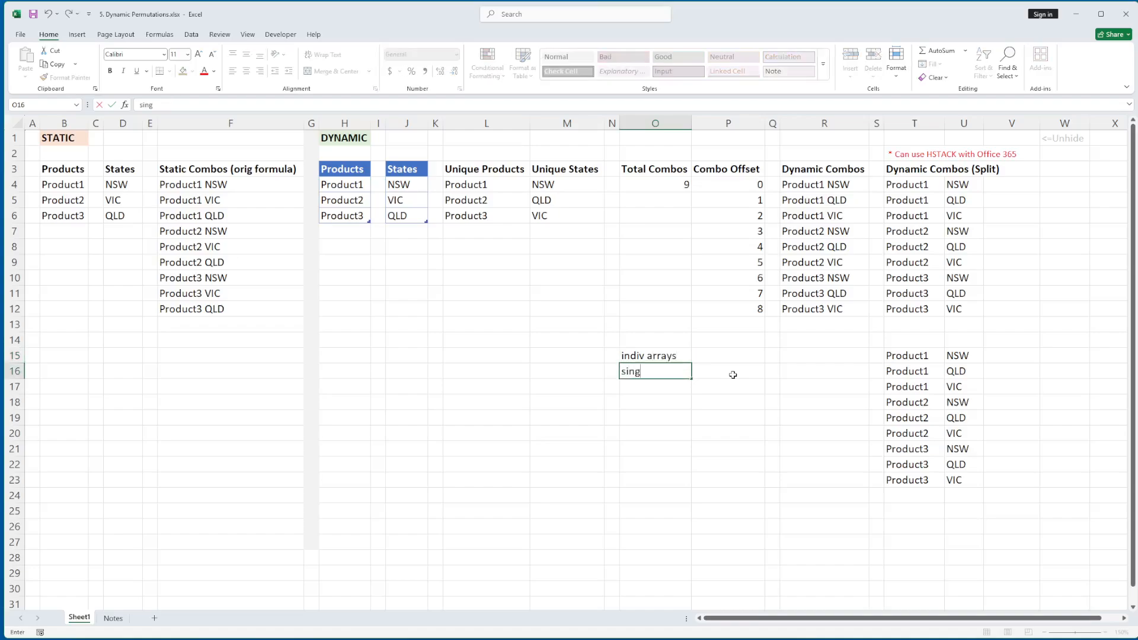
pyautogui.write('le array')
pyautogui.press('Return')
# - Enter =XLOOKUP("Product2",T4#,U4#) in P15 and check it against the first Product2 row in T7:U7
pyautogui.press('Up')
pyautogui.press('Up')
pyautogui.press('Right')
pyautogui.write('=xl')
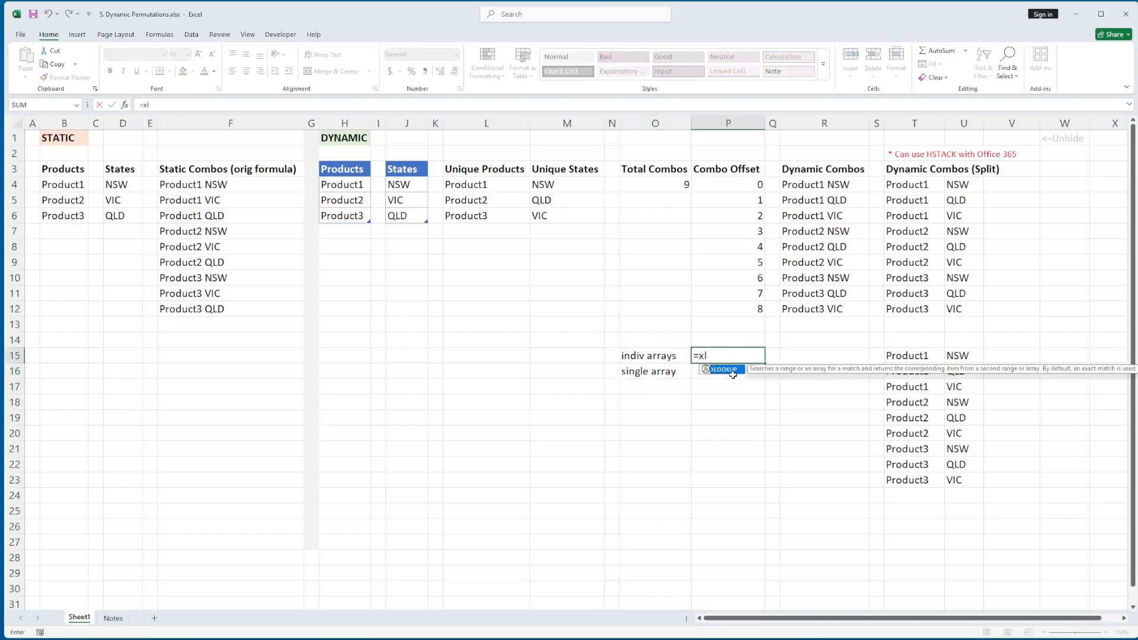
pyautogui.press('Tab')
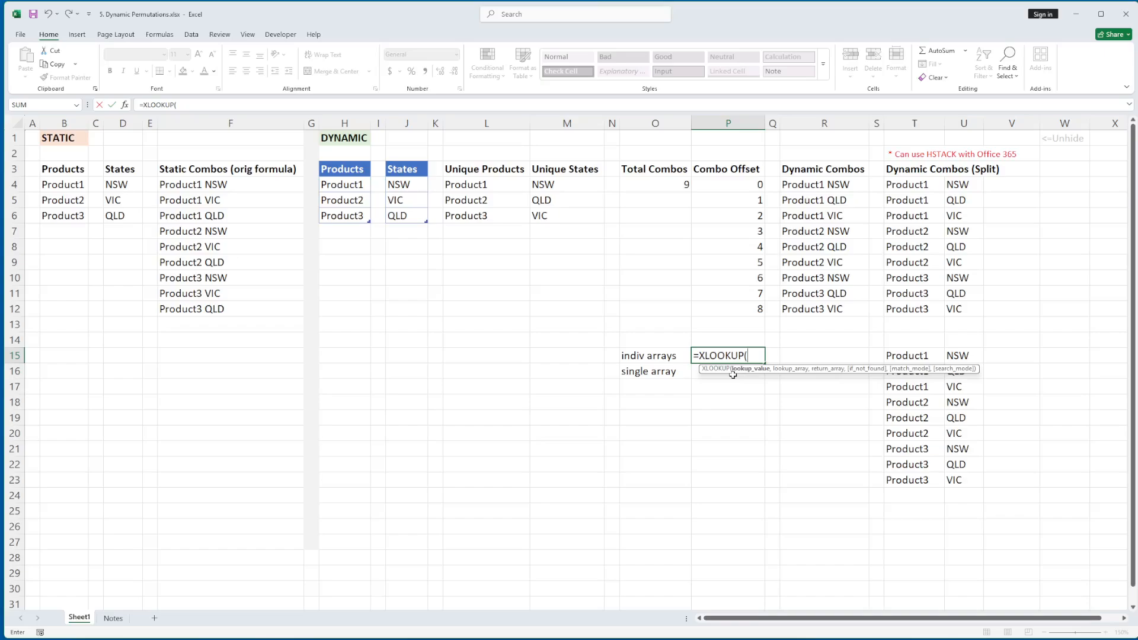
pyautogui.write('"Product2",')
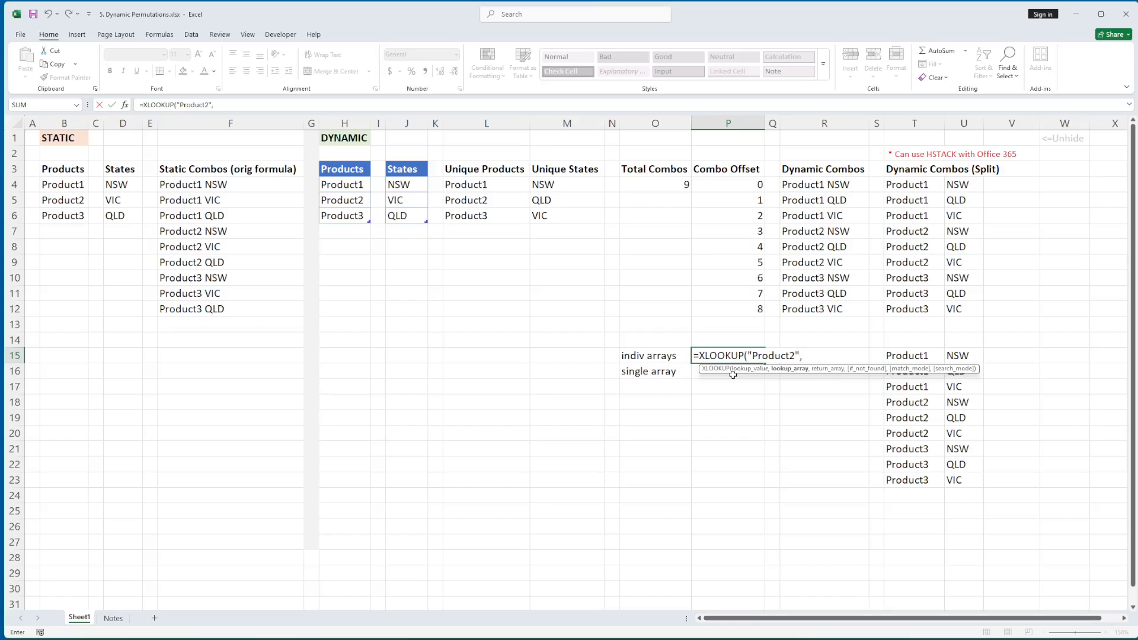
pyautogui.click(910, 184)
pyautogui.write('#')
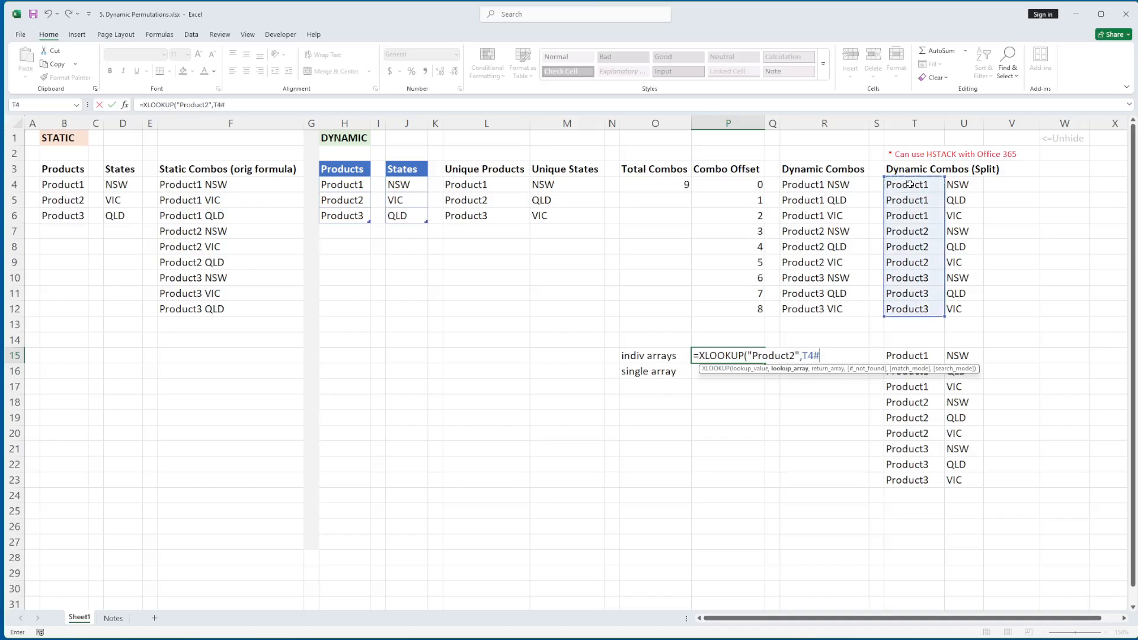
pyautogui.write(',')
pyautogui.click(961, 184)
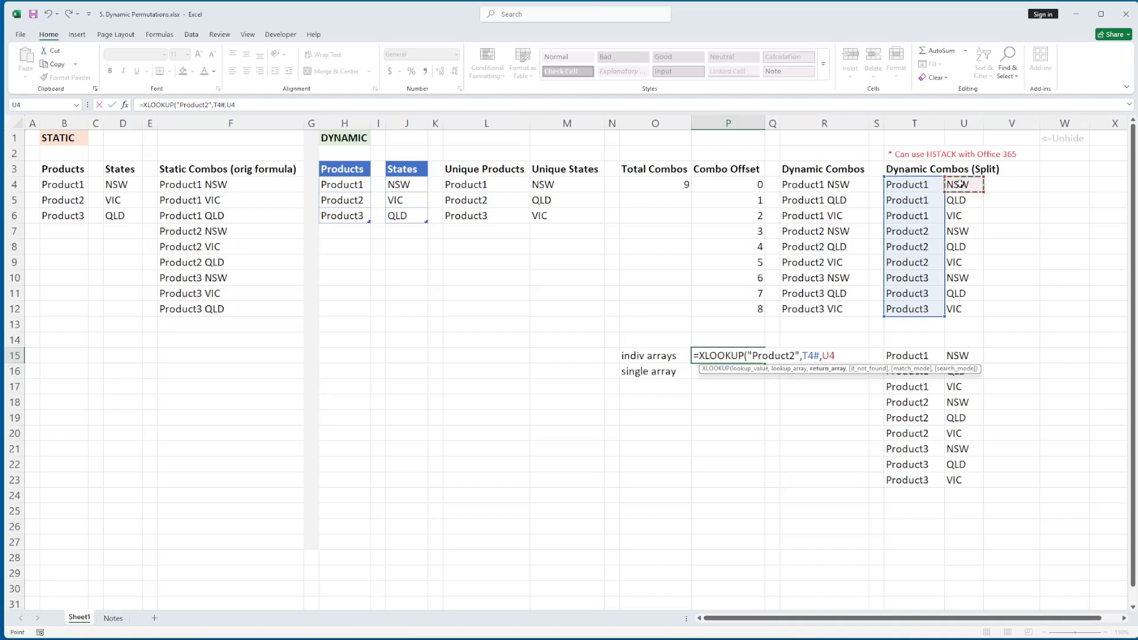
pyautogui.write('#)')
pyautogui.press('Return')
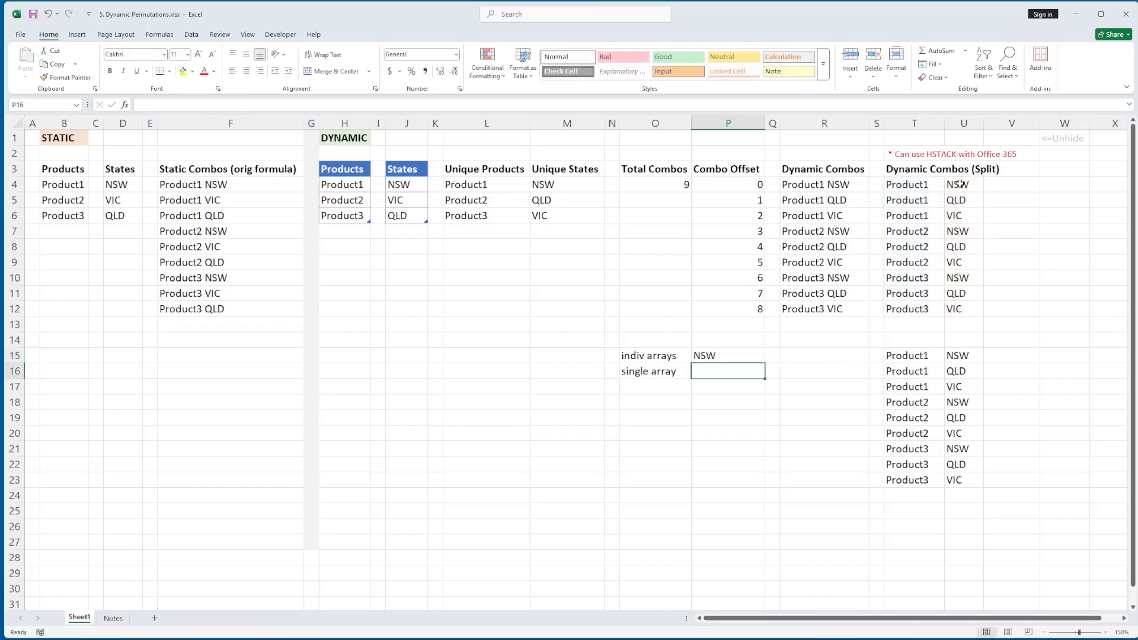
pyautogui.press('Up')
pyautogui.click(922, 230)
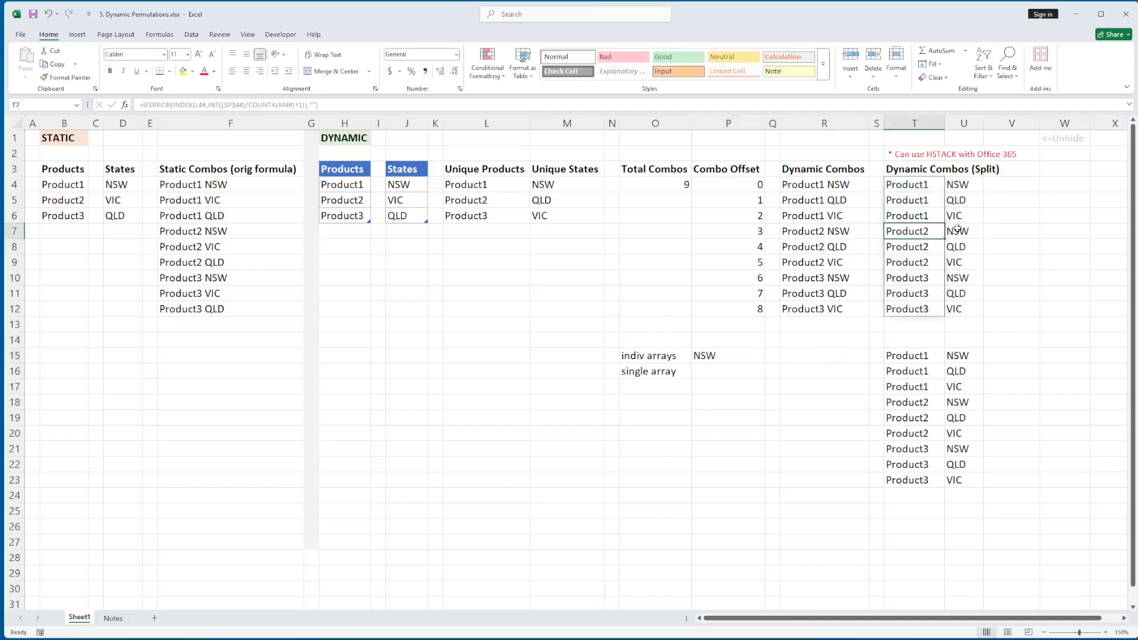
pyautogui.press('Right')
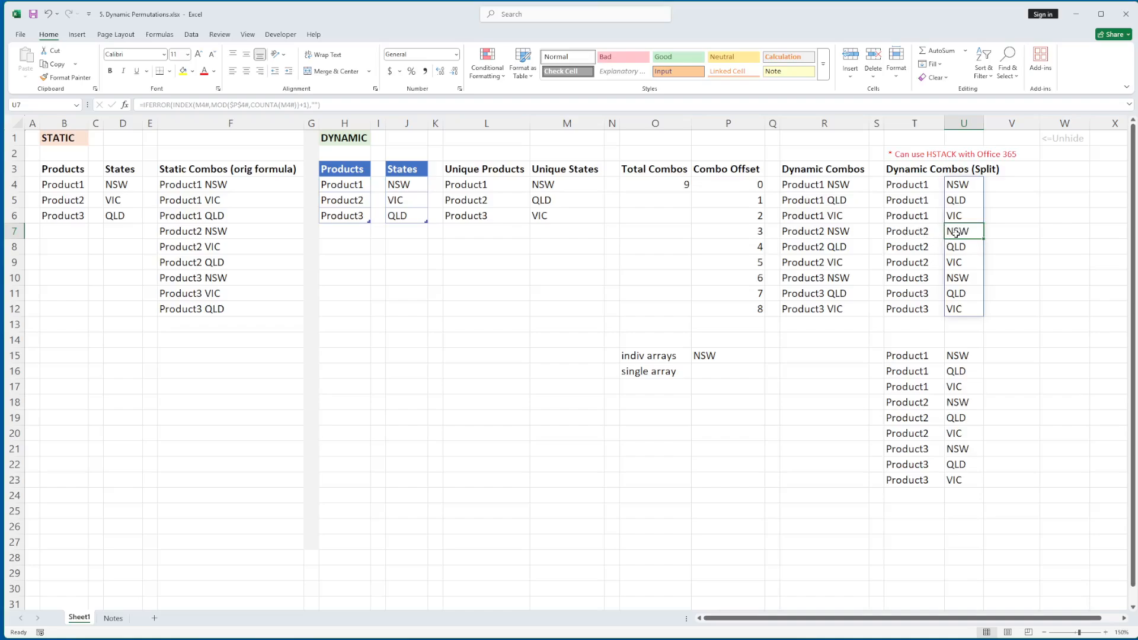
# - Begin an XLOOKUP formula in P16 with "Product2" as the lookup value
pyautogui.click(709, 374)
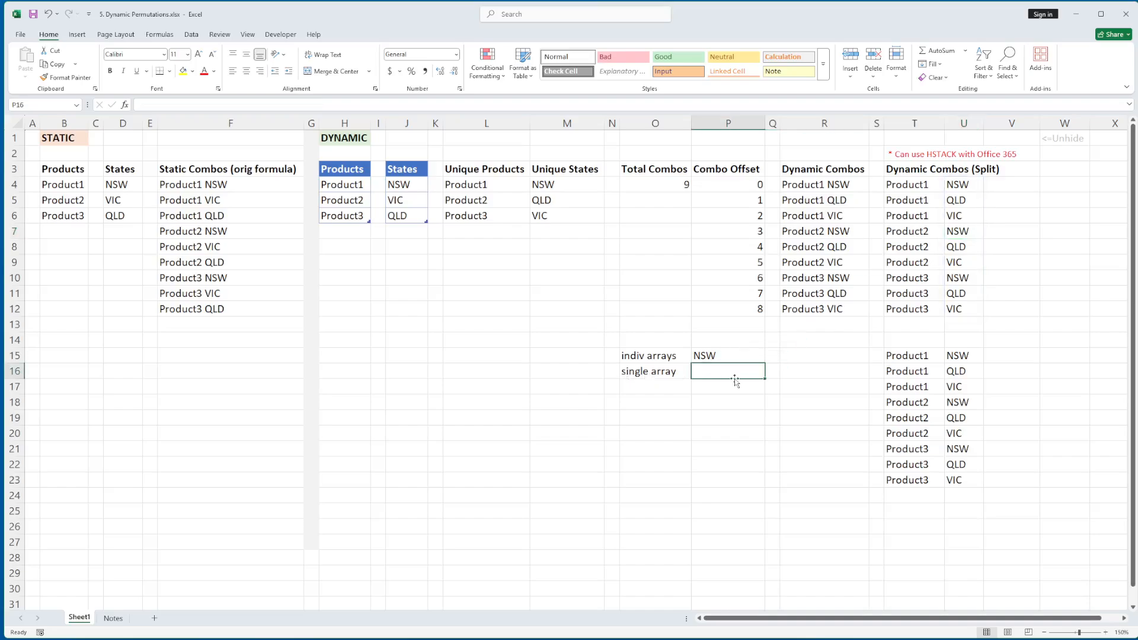
pyautogui.write('=xl')
pyautogui.press('Tab')
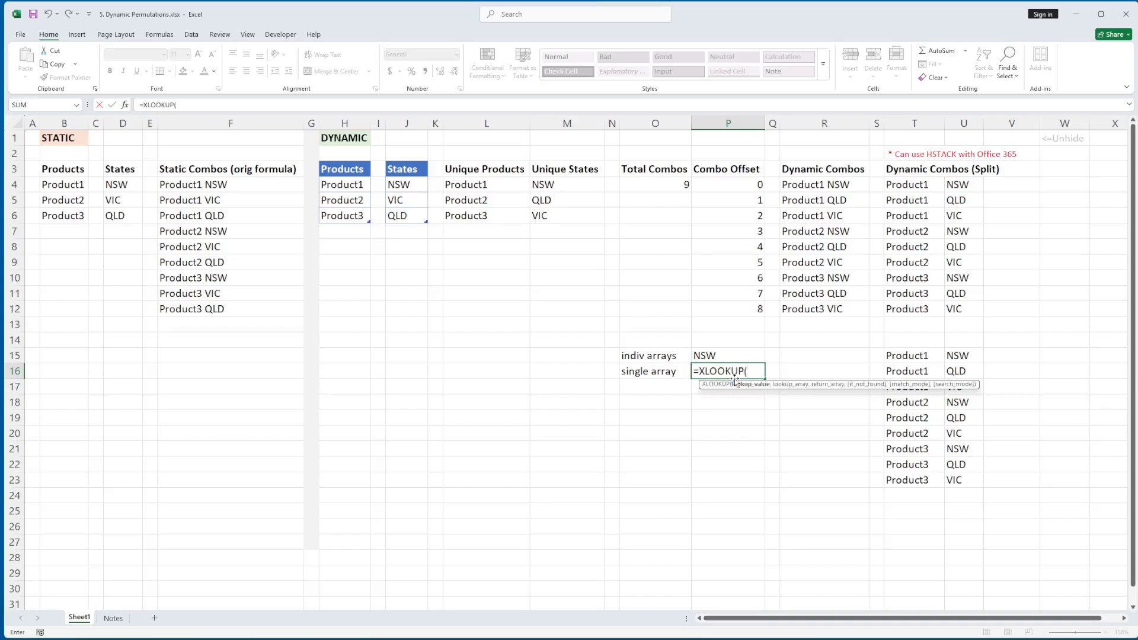
pyautogui.write('"Product2",')
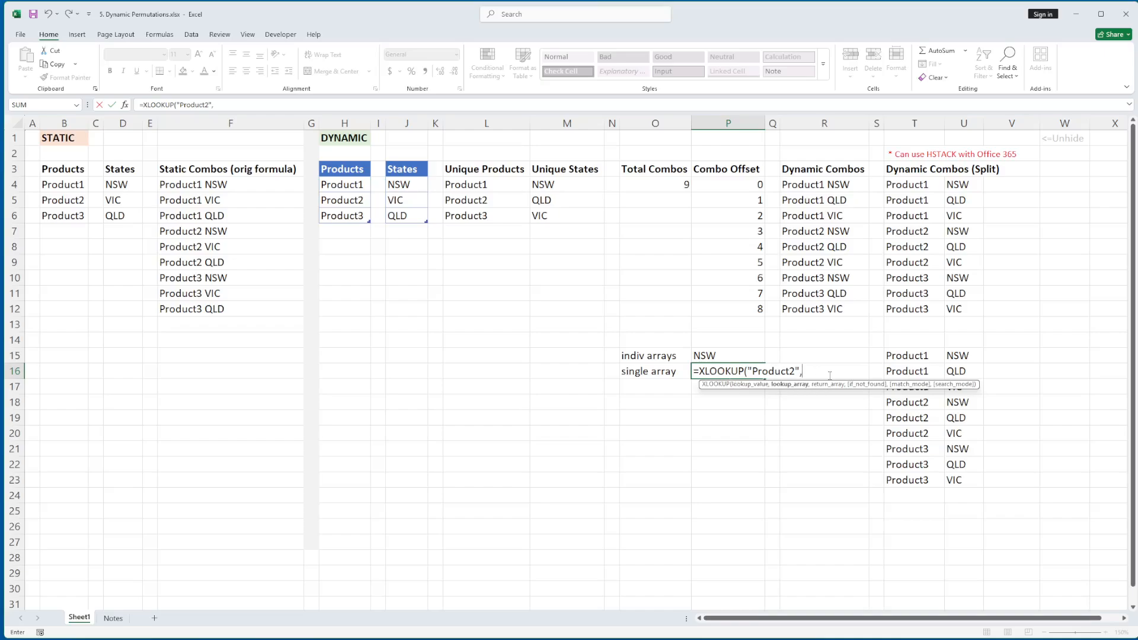
# - Try T15# as the lookup array and U15# as the return array in P16's XLOOKUP, and remove both arguments again
pyautogui.click(917, 357)
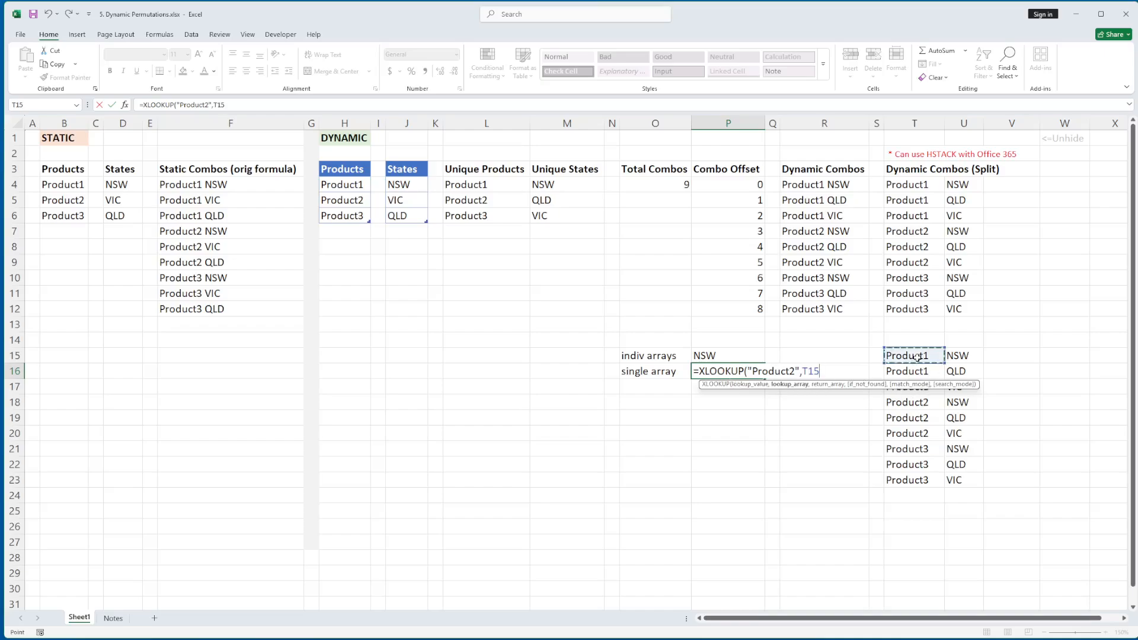
pyautogui.write('#')
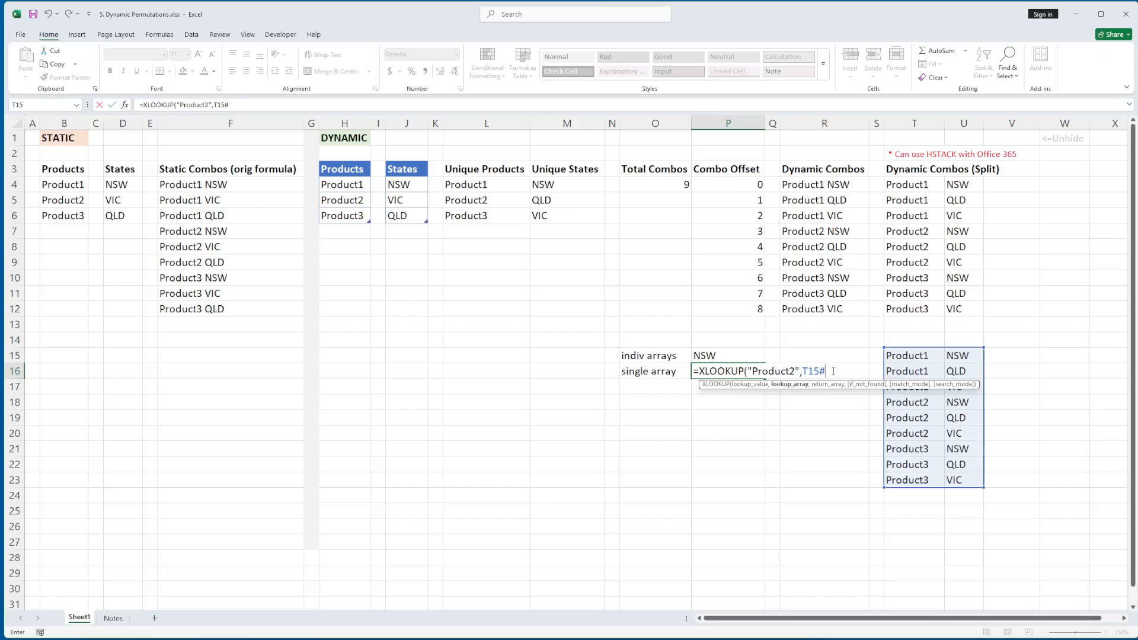
pyautogui.write(',')
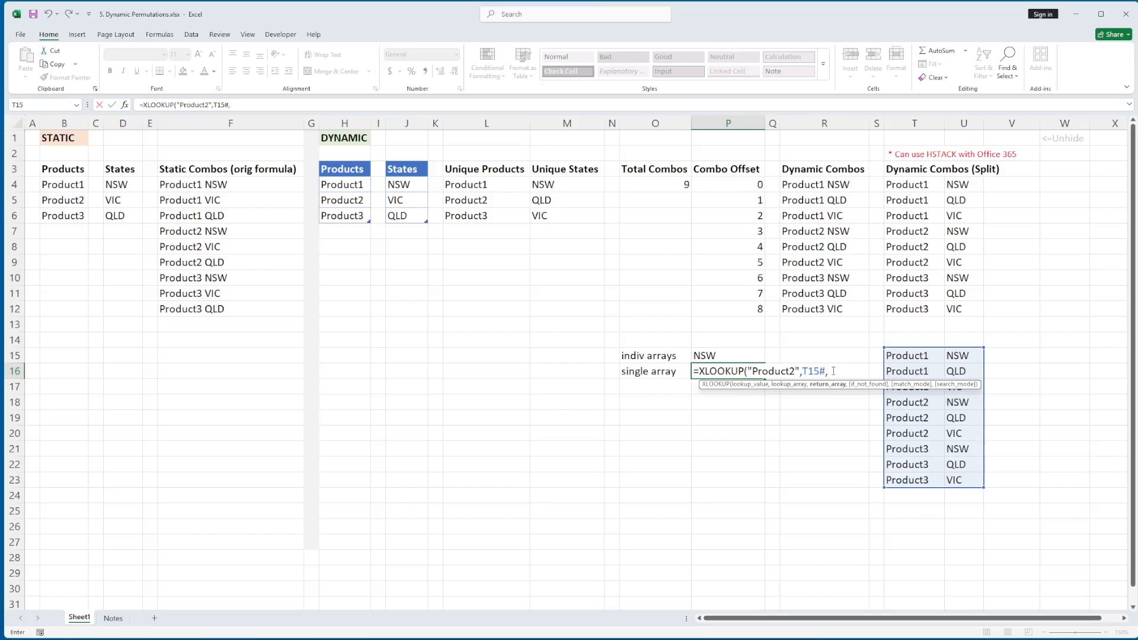
pyautogui.click(975, 352)
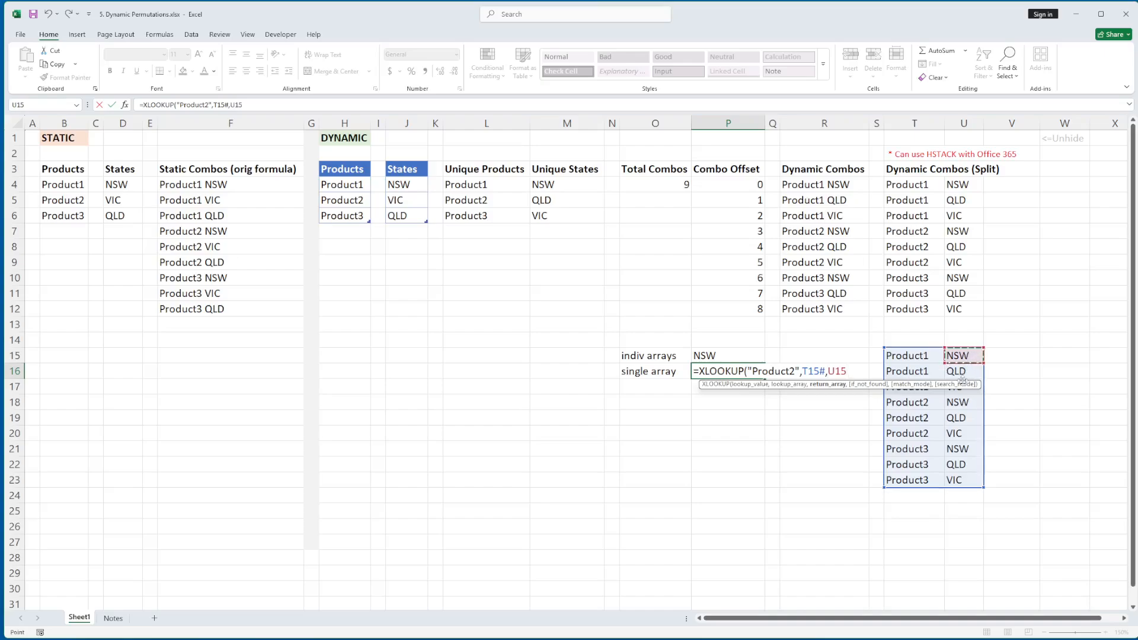
pyautogui.write('#')
pyautogui.press('BackSpace')
pyautogui.press('BackSpace')
pyautogui.press('BackSpace')
pyautogui.press('BackSpace')
pyautogui.press('BackSpace')
pyautogui.press('BackSpace')
pyautogui.press('BackSpace')
pyautogui.press('BackSpace')
pyautogui.press('BackSpace')
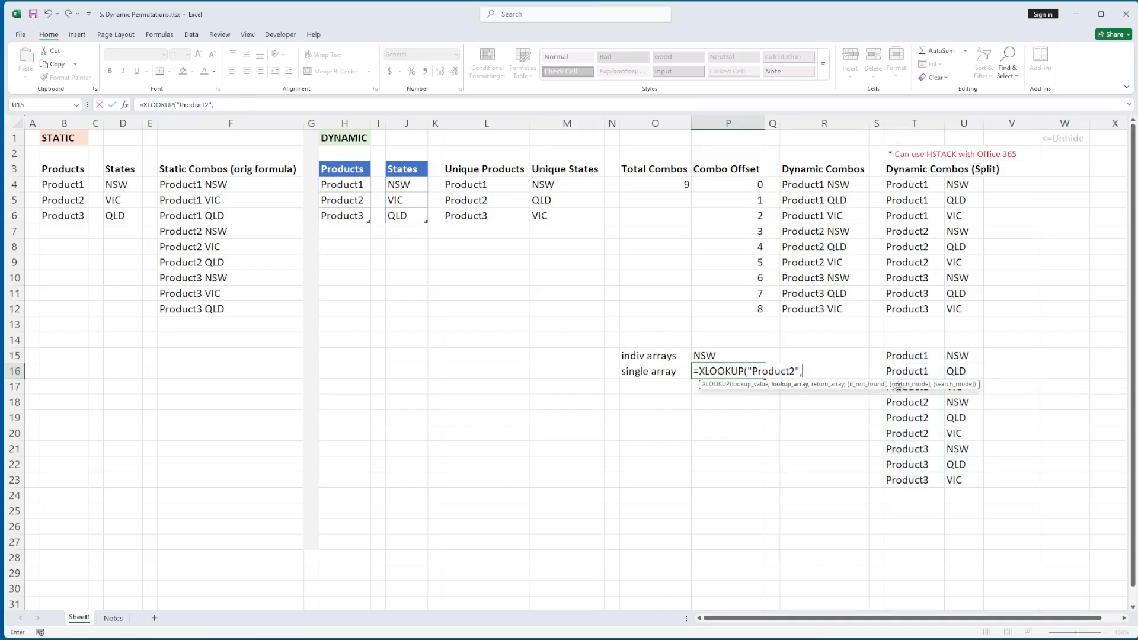
# - Complete P16's XLOOKUP with INDEX(T15#,0,1) as the lookup array and INDEX(T15#,0,2) as the return array
pyautogui.write('index(')
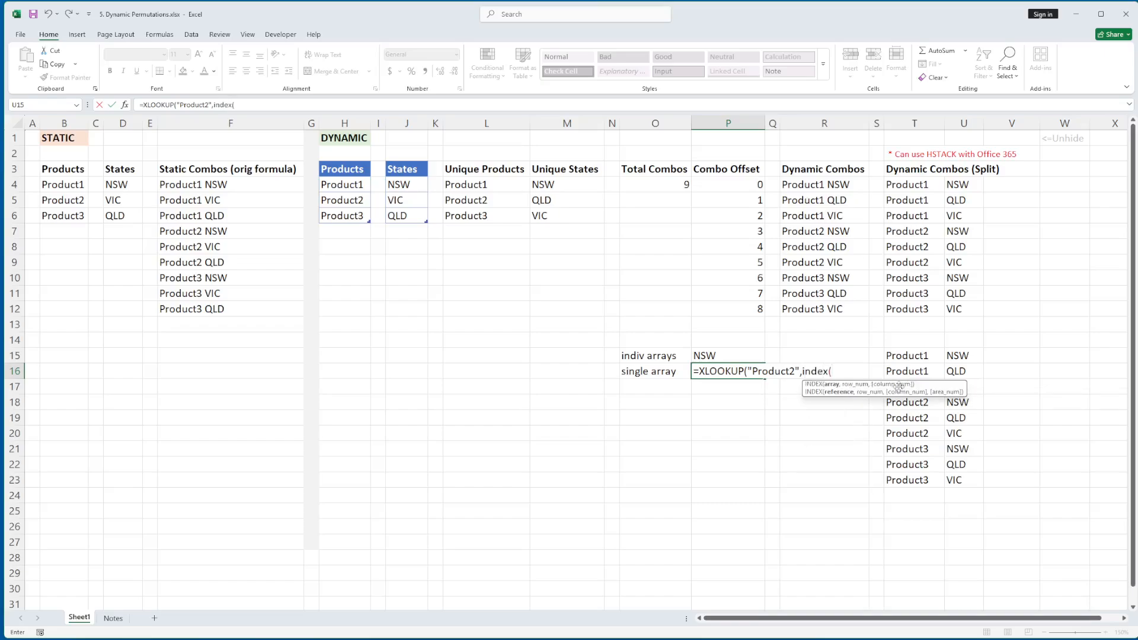
pyautogui.click(900, 356)
pyautogui.write('#')
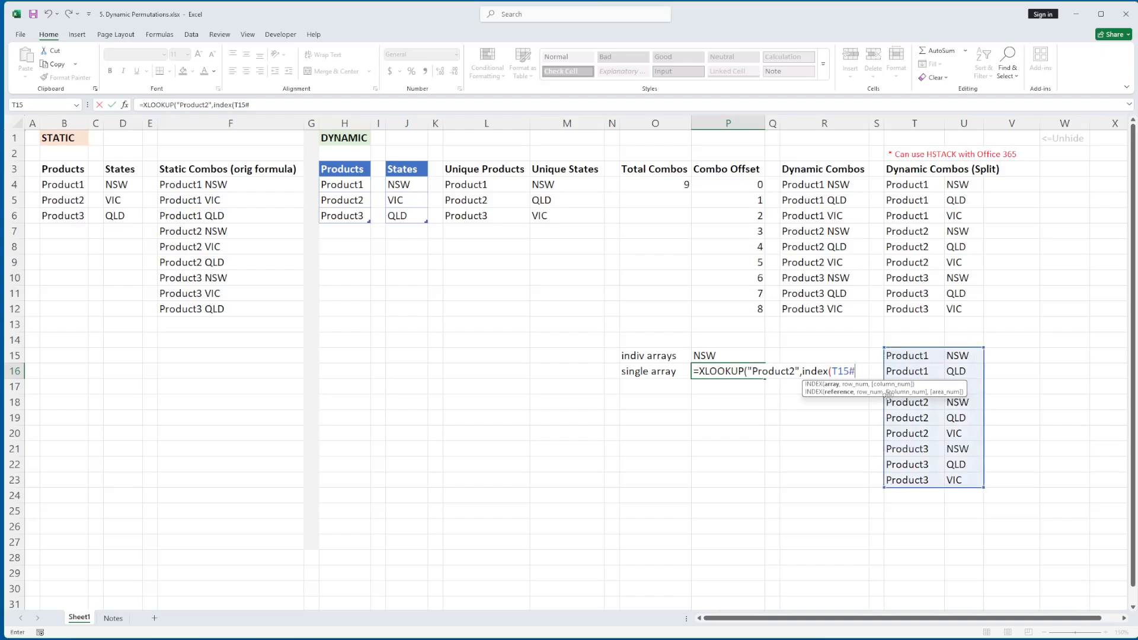
pyautogui.write(',0,')
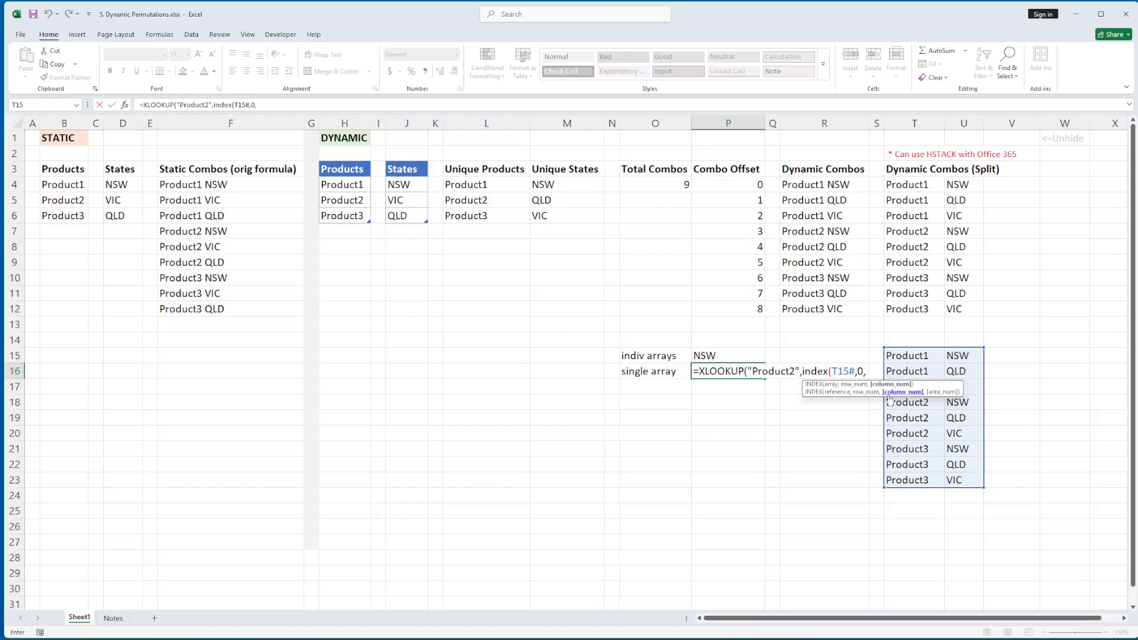
pyautogui.write('1)')
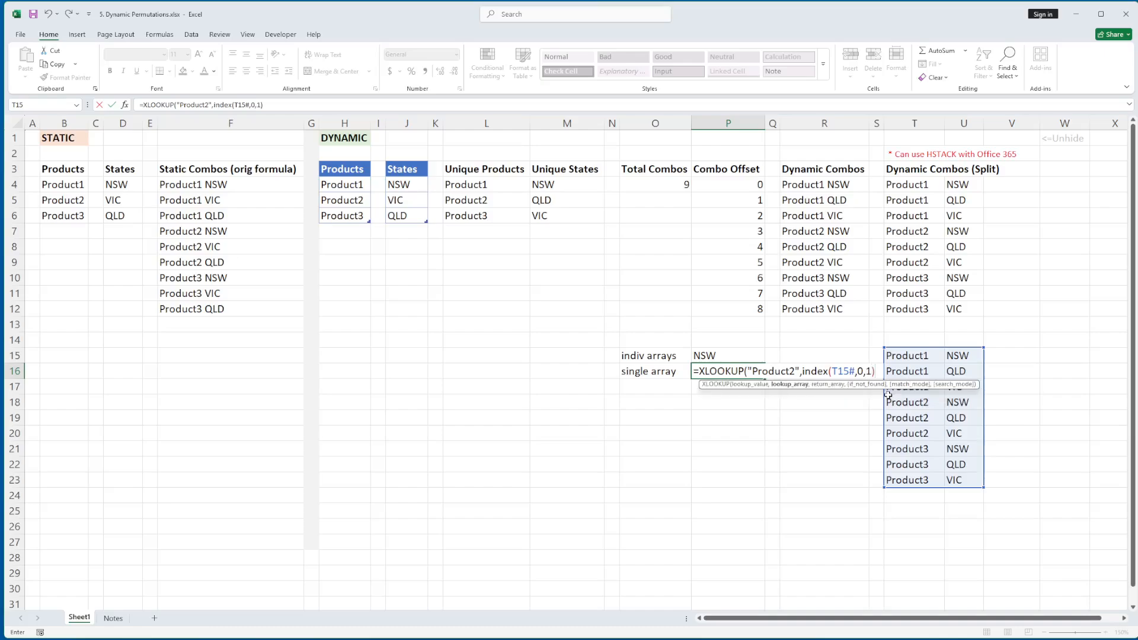
pyautogui.write(',index(')
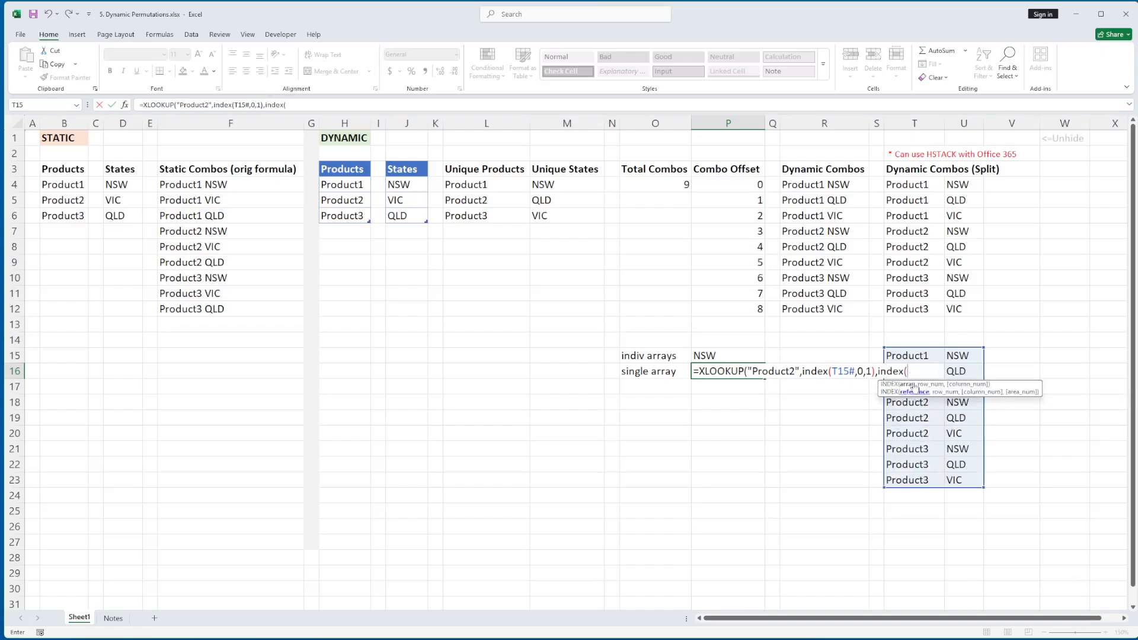
pyautogui.click(902, 358)
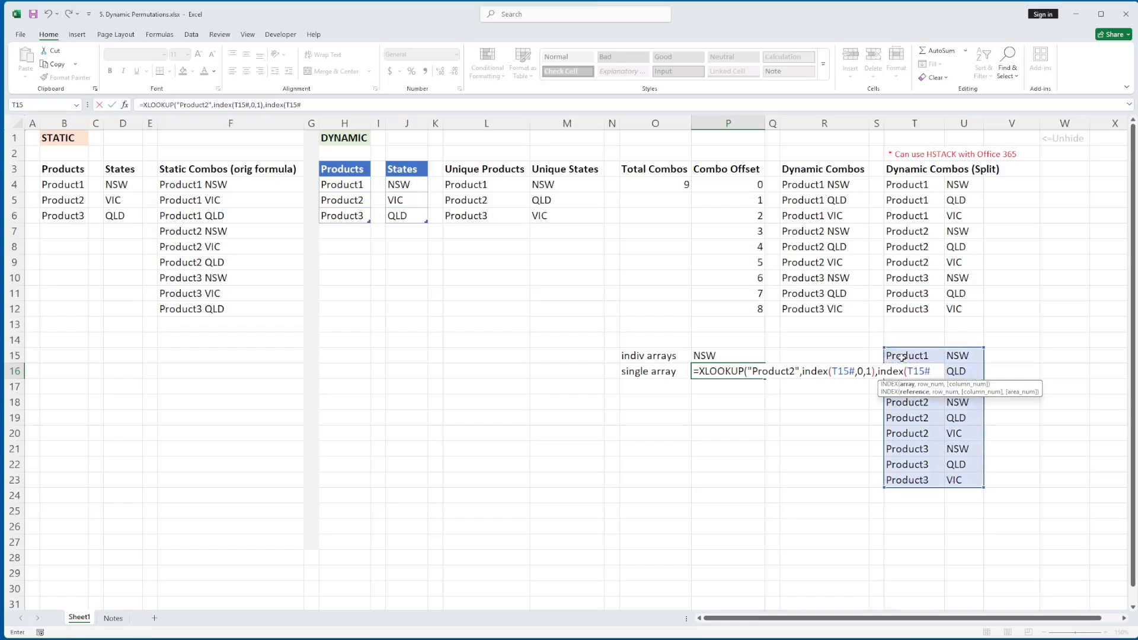
pyautogui.write(',0,2))')
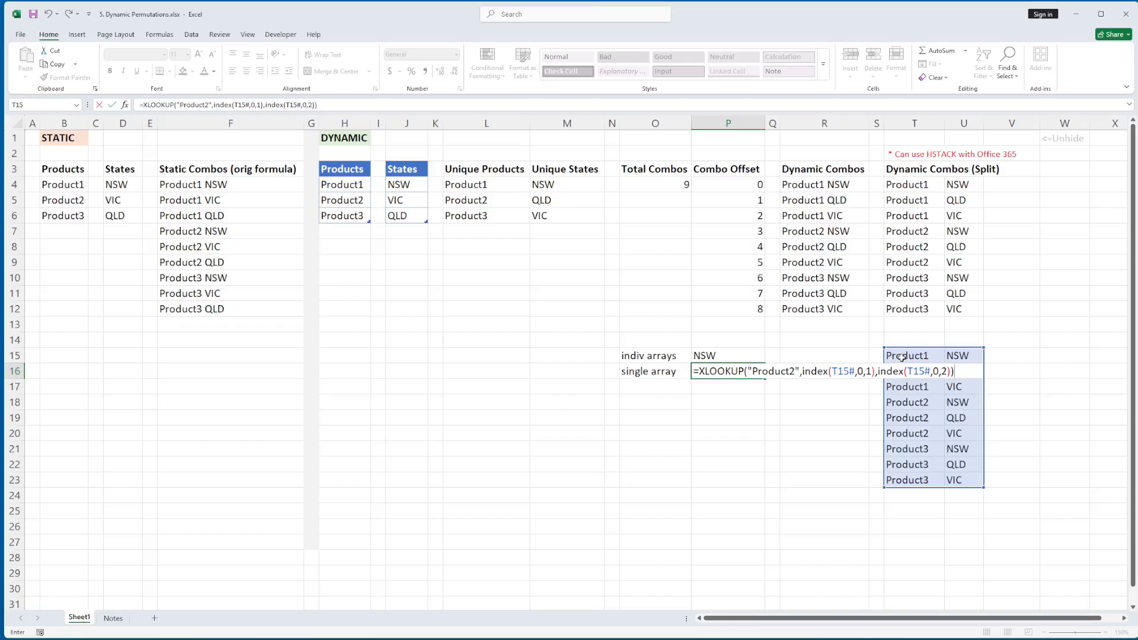
pyautogui.press('Return')
# - Examine the INDEX column numbers in P16's formula and compare them with the separate array formulas in T4 and U4
pyautogui.press('Up')
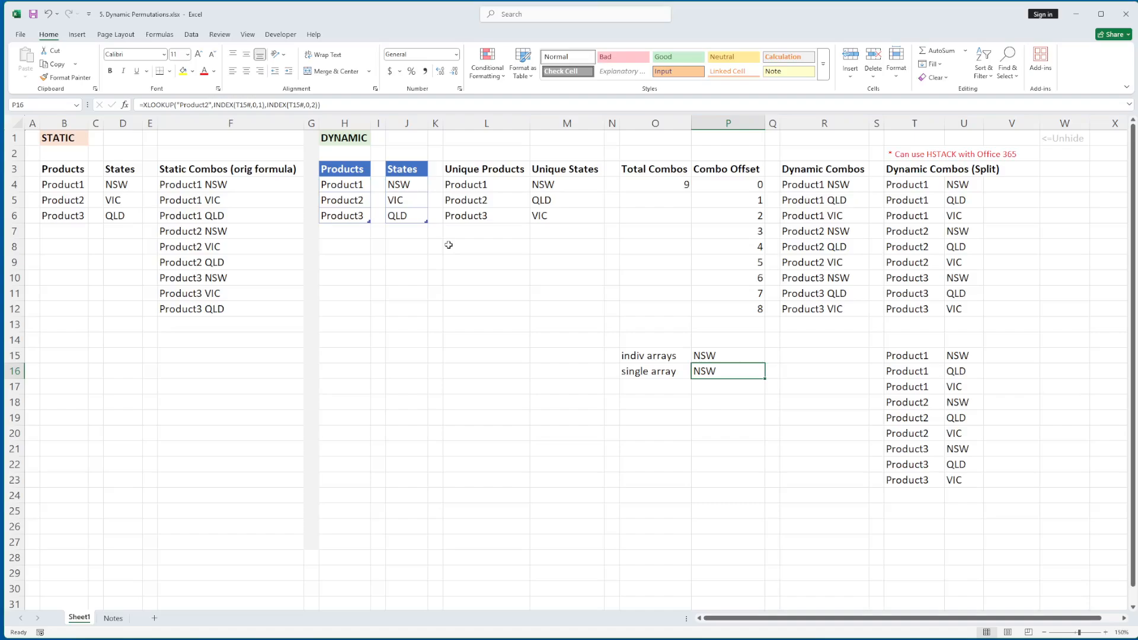
pyautogui.press('F2')
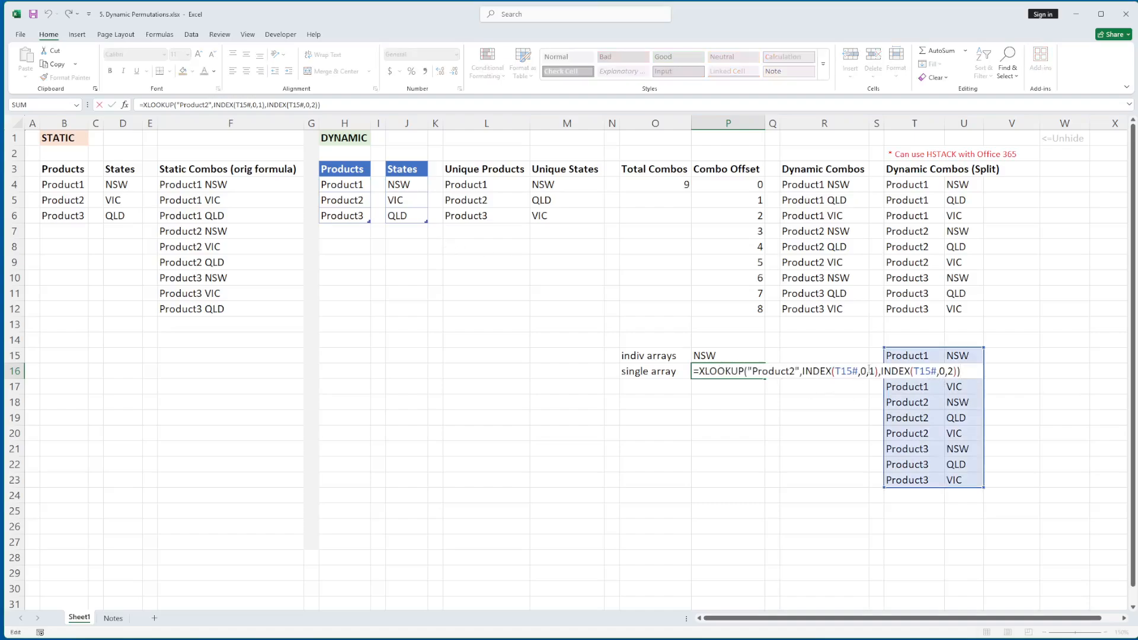
pyautogui.click(870, 371)
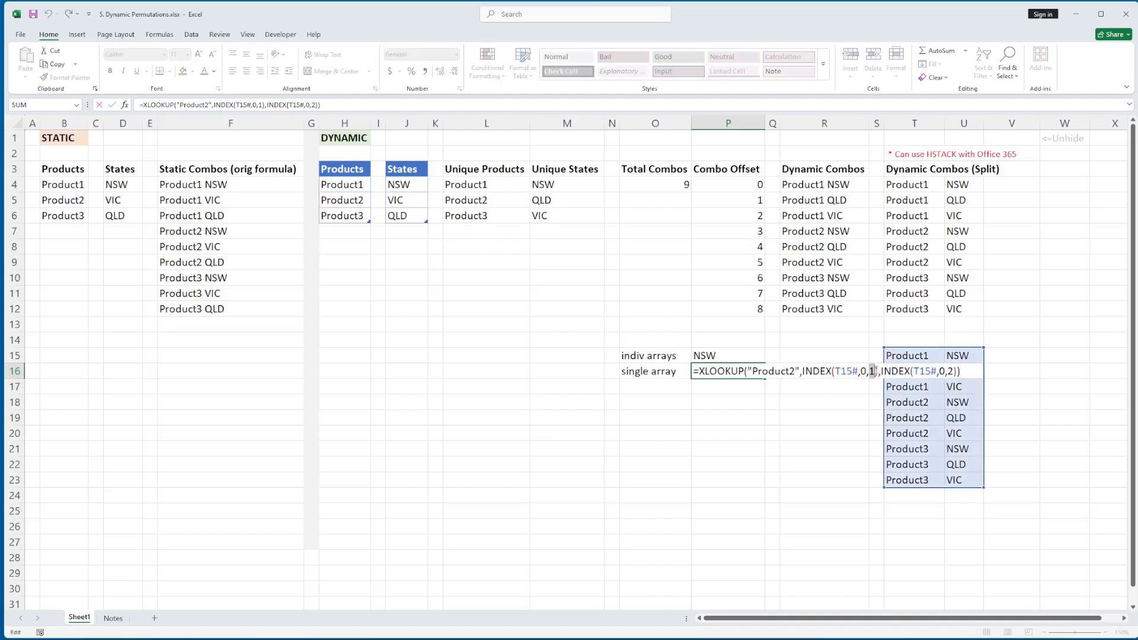
pyautogui.doubleClick(951, 372)
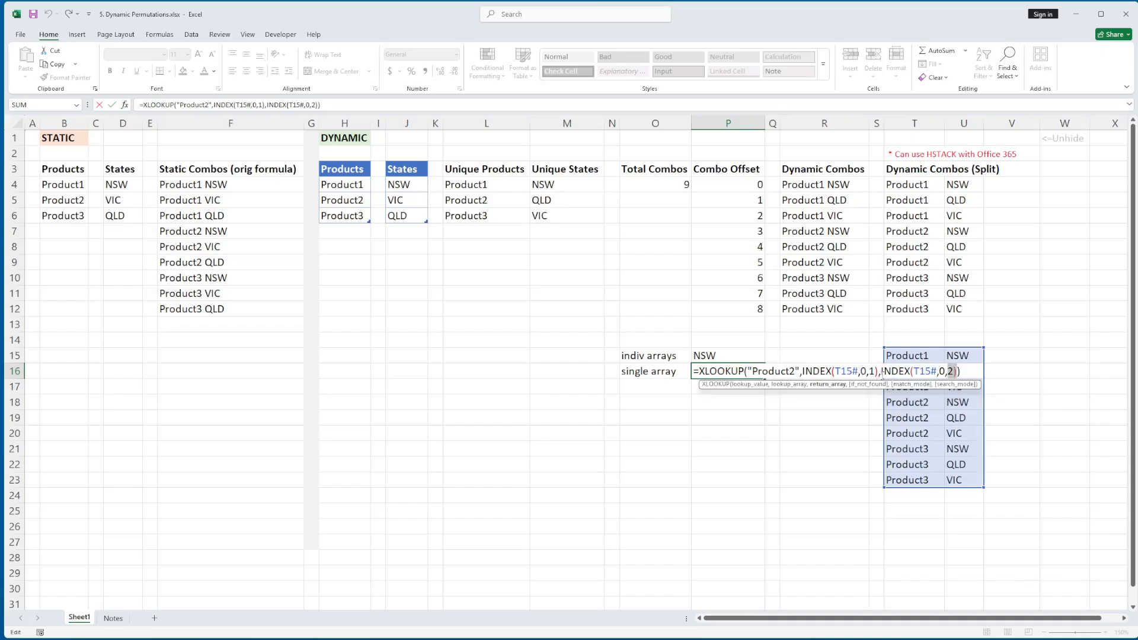
pyautogui.press('Escape')
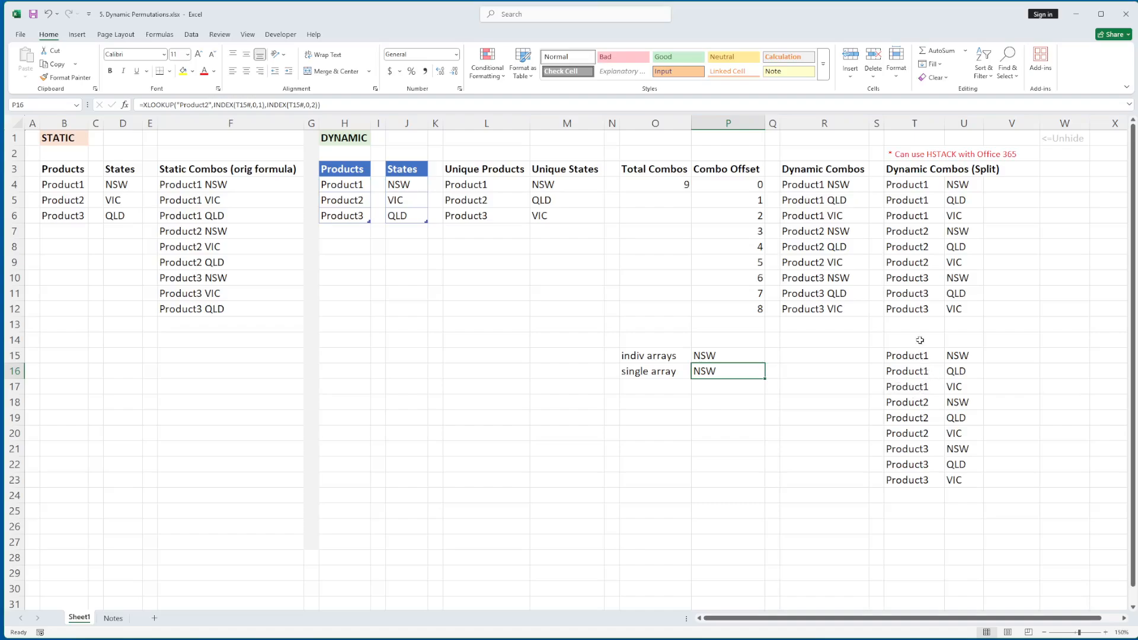
pyautogui.click(957, 183)
pyautogui.click(893, 187)
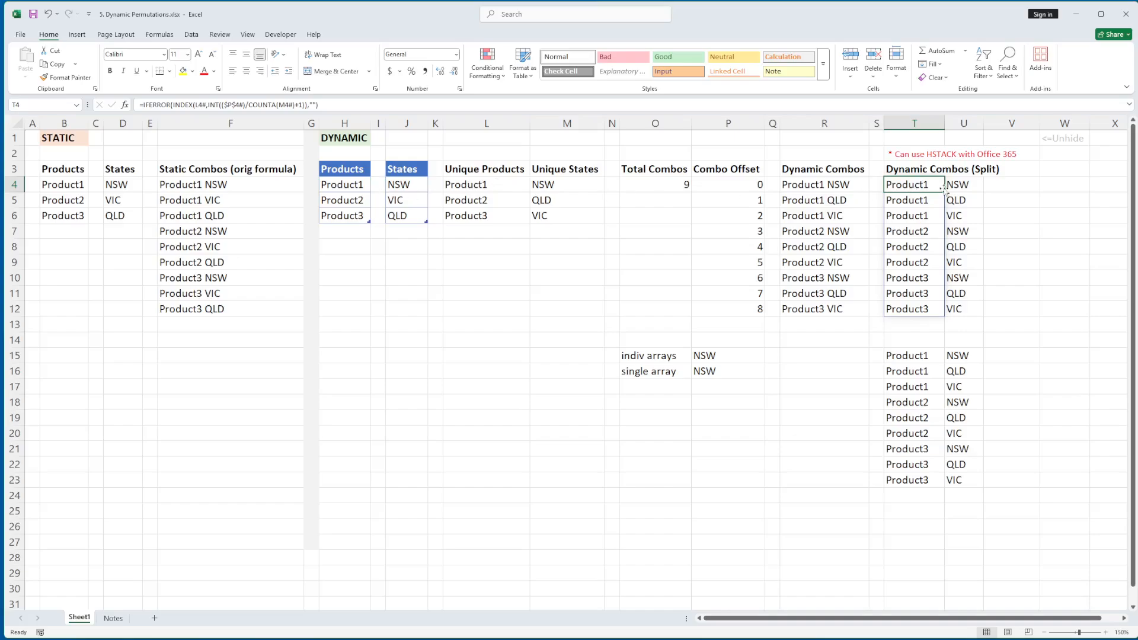
pyautogui.click(966, 186)
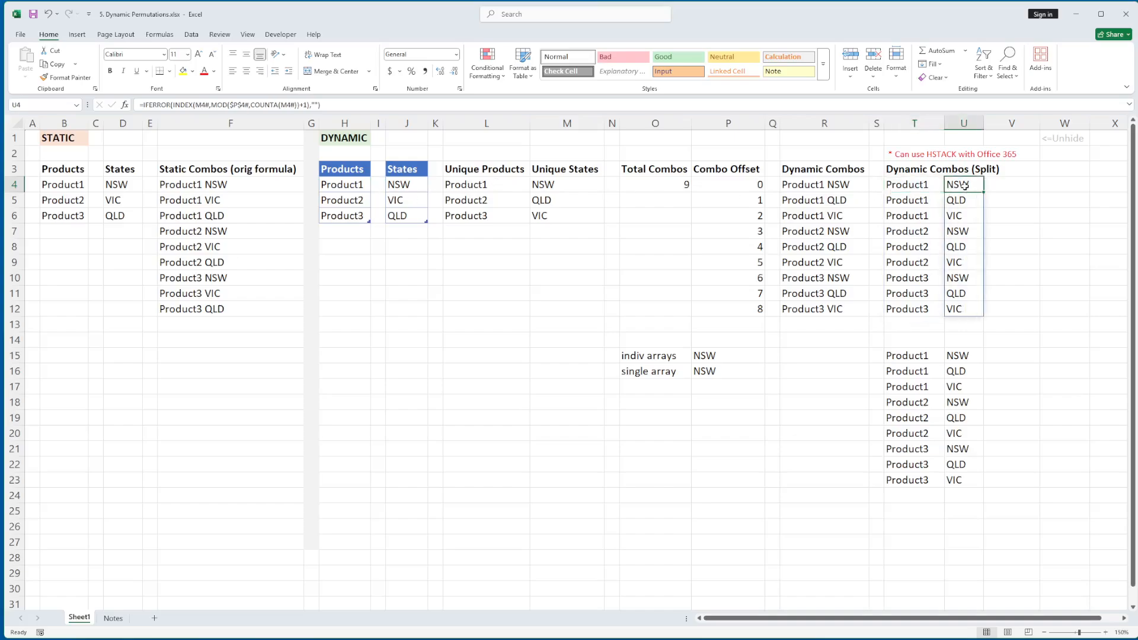
# - Move the states array formula from U4 to V4
pyautogui.hotkey('ctrl', 'c')
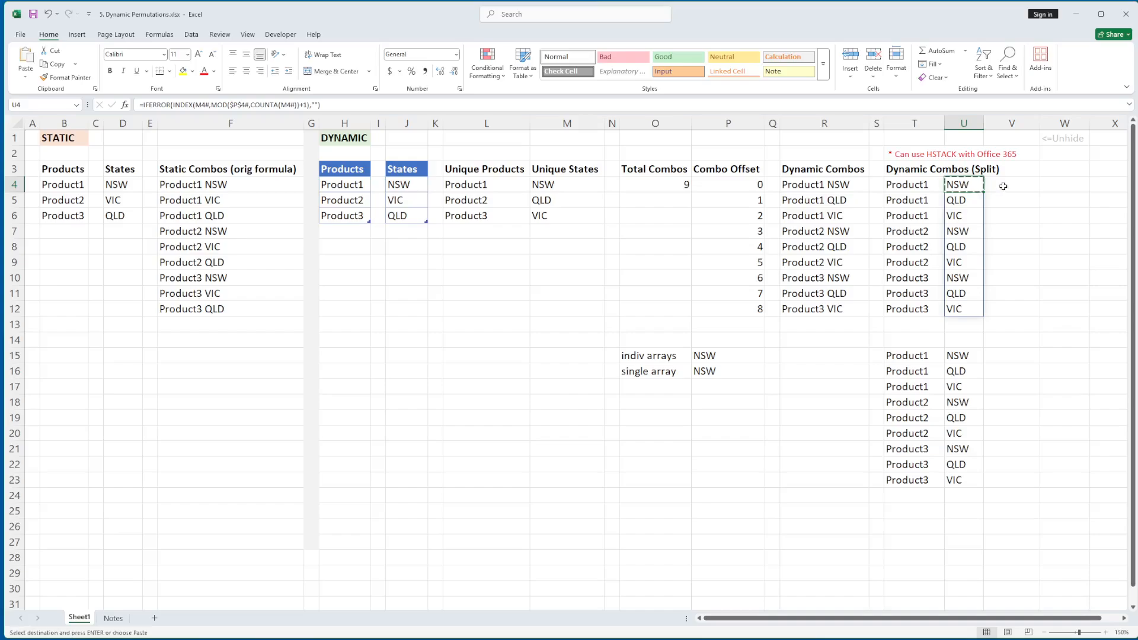
pyautogui.click(1004, 186)
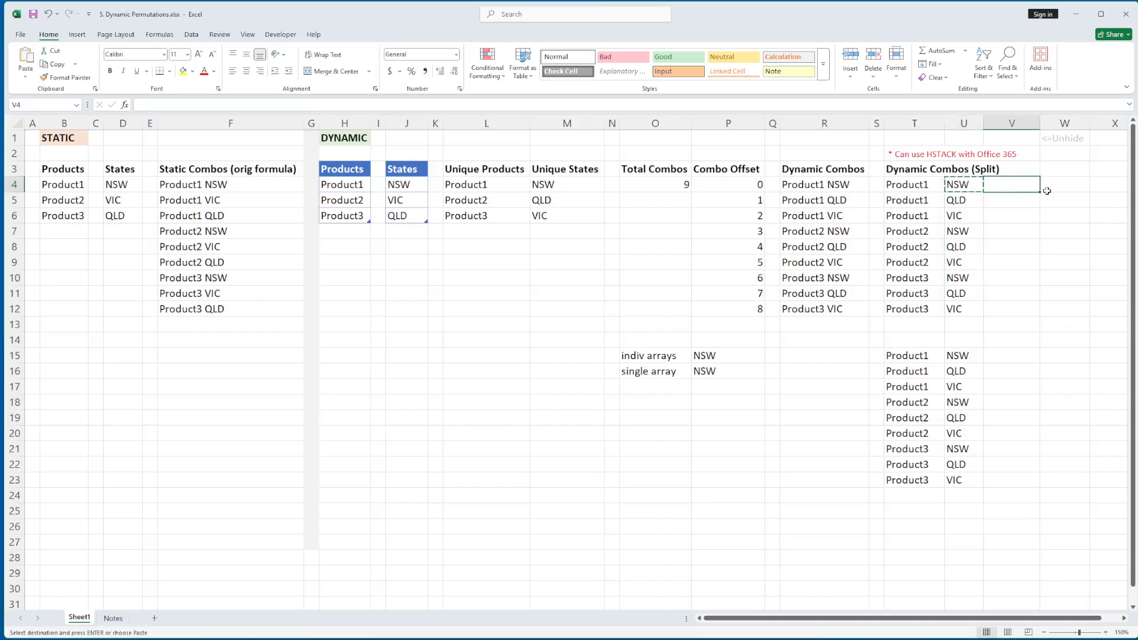
pyautogui.hotkey('ctrl', 'v')
# - Fill U4:U12 with a series of SKU codes from SKU1 to SKU9
pyautogui.press('Left')
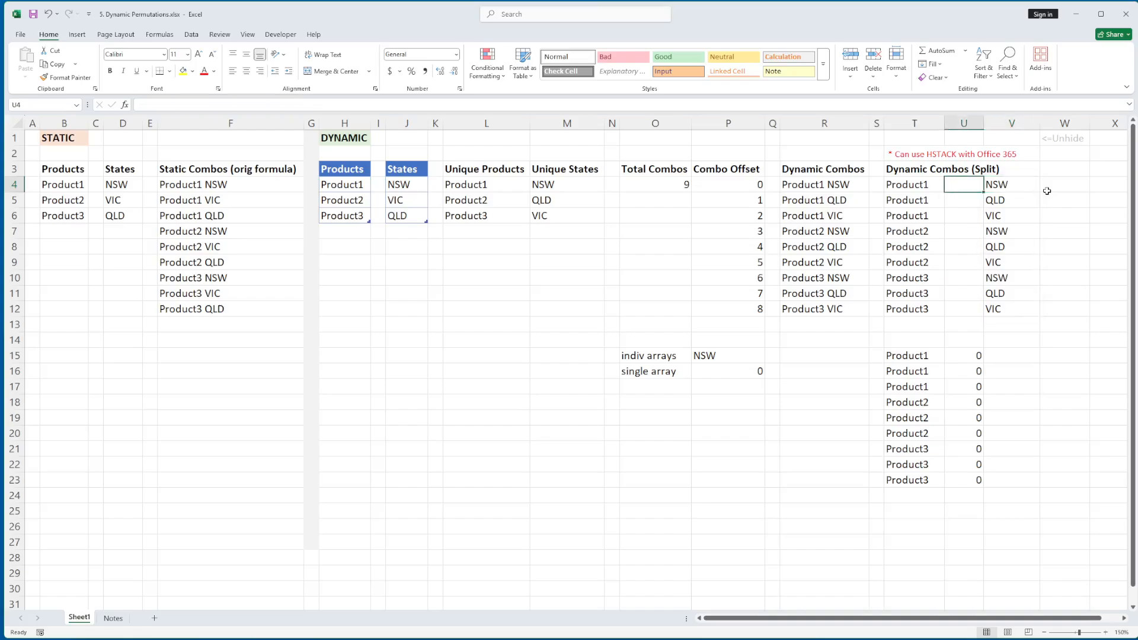
pyautogui.write('SKU')
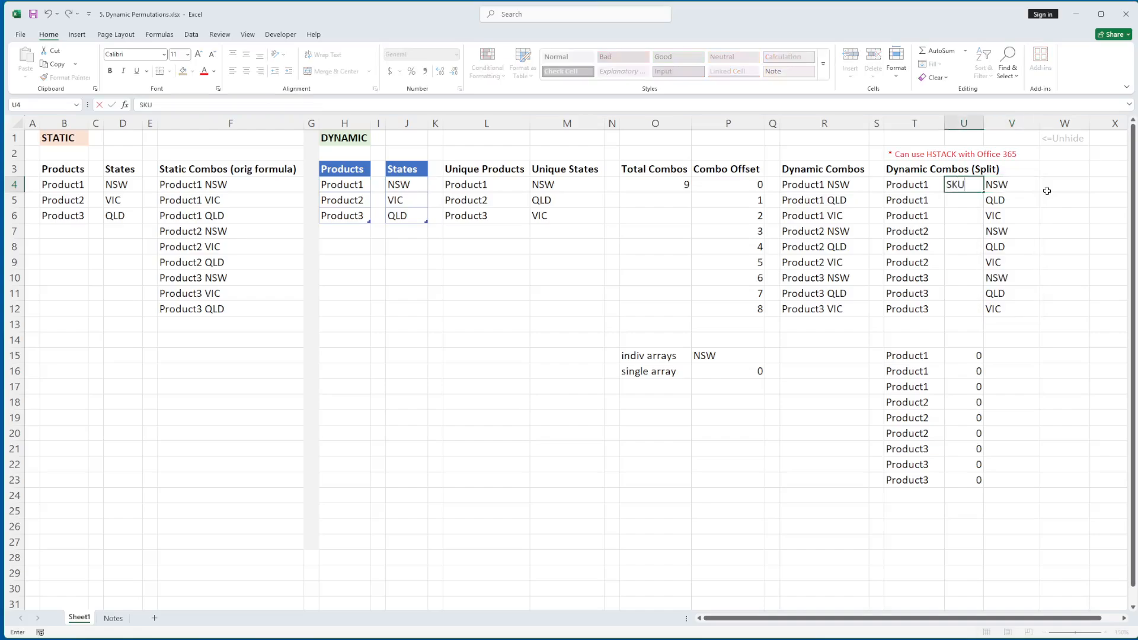
pyautogui.write('1')
pyautogui.press('Return')
pyautogui.write('SKU2')
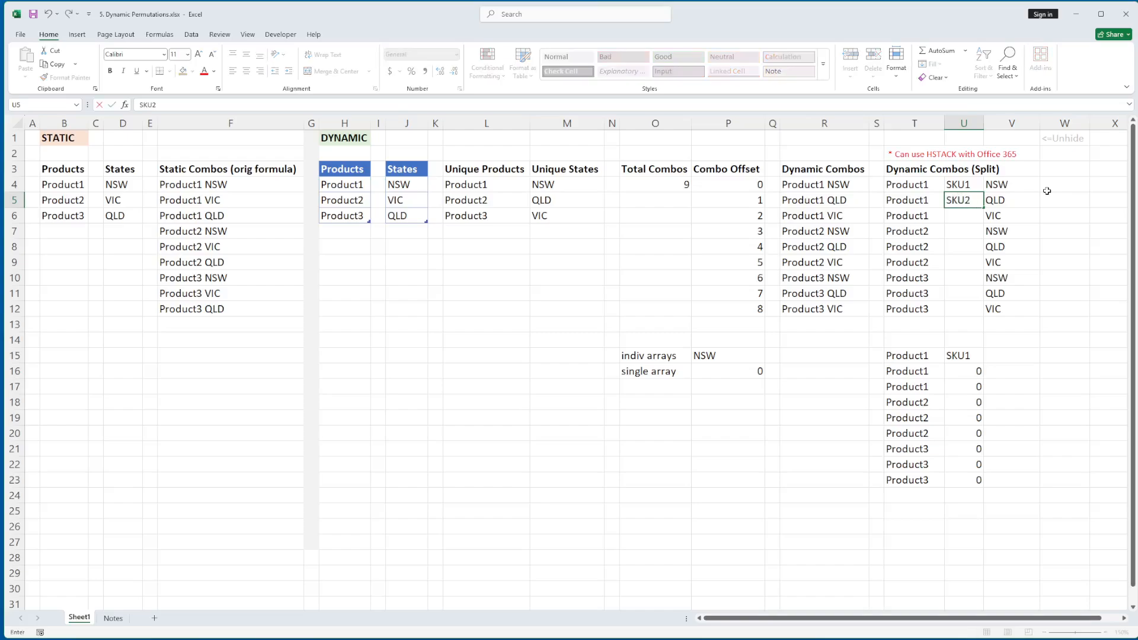
pyautogui.hotkey('ctrl', 'Return')
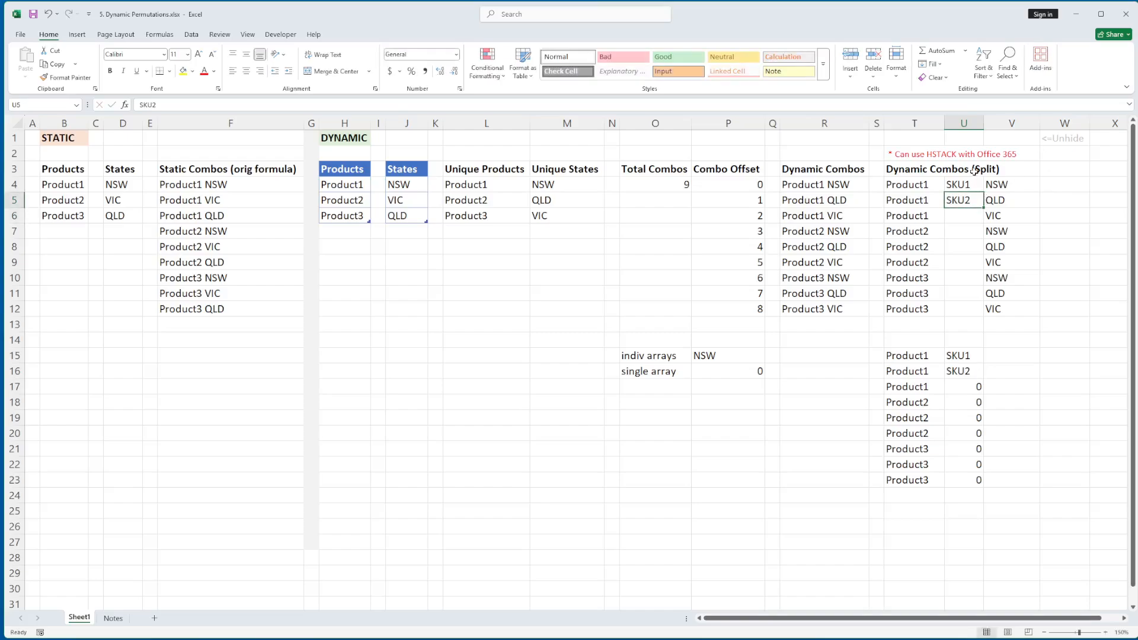
pyautogui.moveTo(962, 188); pyautogui.dragTo(984, 314)
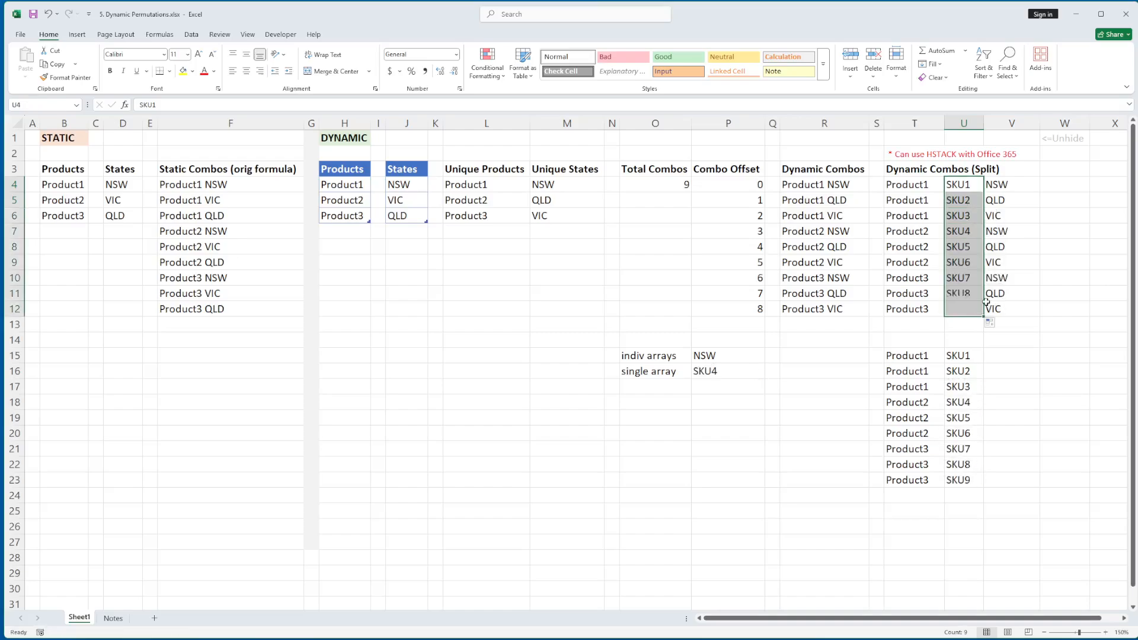
# - Extend the array range of the FILTER formula in T15 to T4:V12
pyautogui.click(1011, 222)
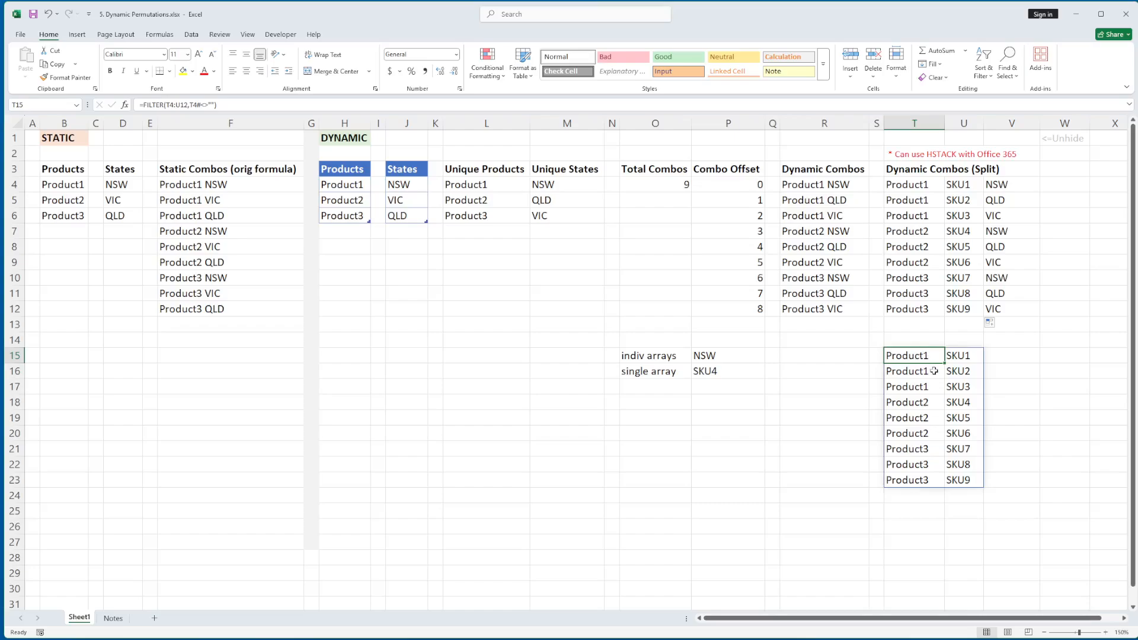
pyautogui.press('F2')
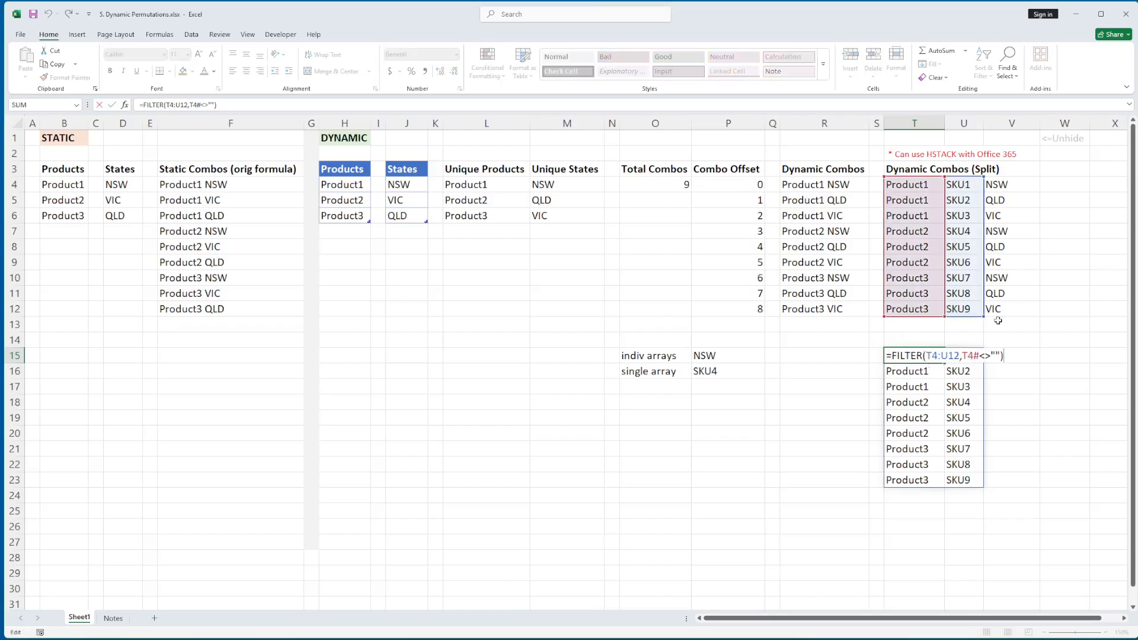
pyautogui.moveTo(984, 316); pyautogui.dragTo(1018, 320)
pyautogui.press('Return')
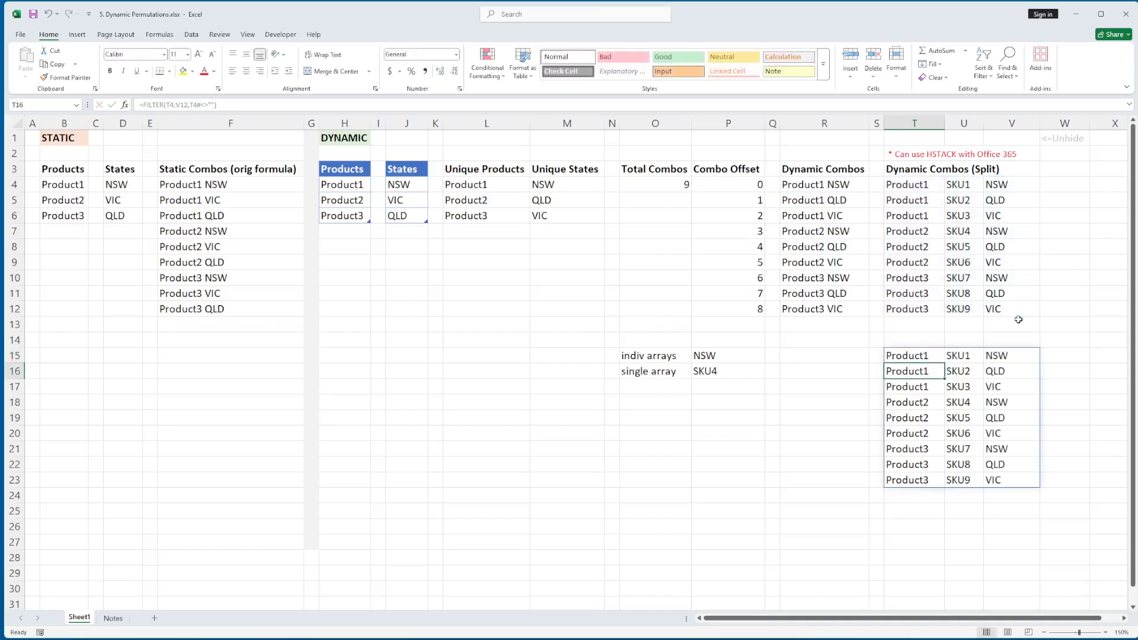
pyautogui.press('Up')
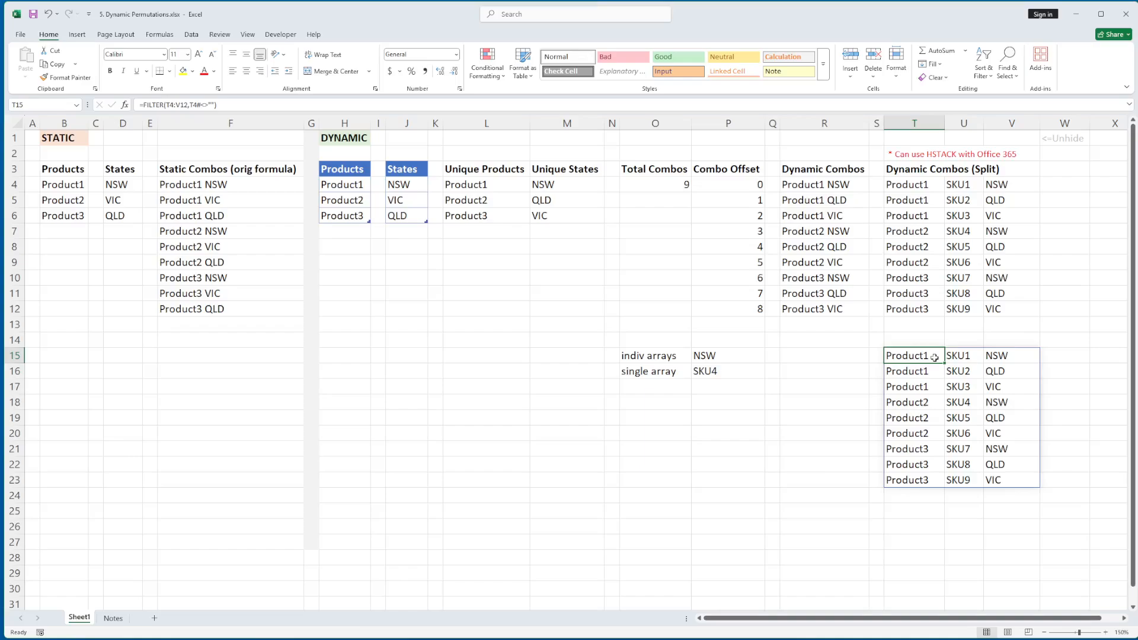
# - Examine how P15's XLOOKUP refers to the separate arrays in T4 and V4, compared with the combined spill range from T15
pyautogui.moveTo(960, 357); pyautogui.dragTo(997, 356)
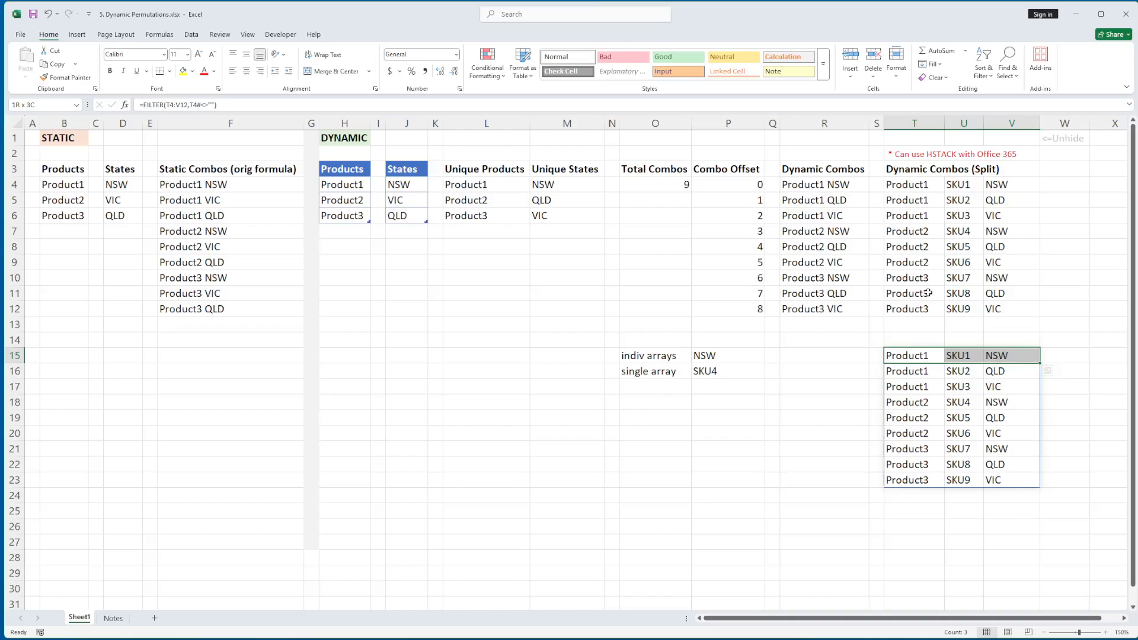
pyautogui.click(658, 355)
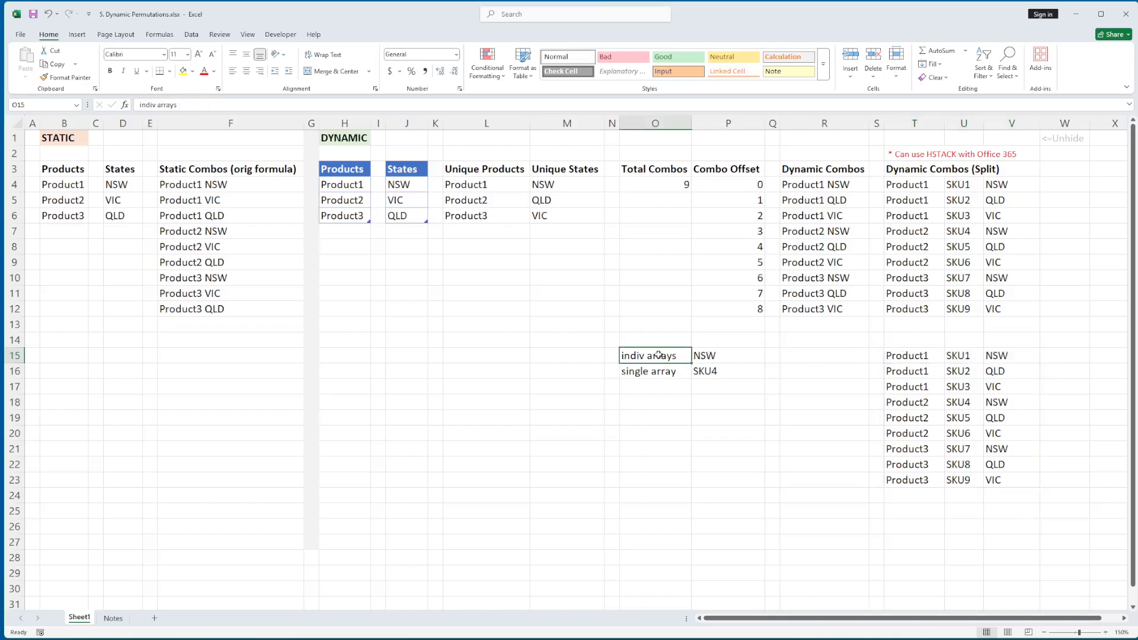
pyautogui.click(715, 358)
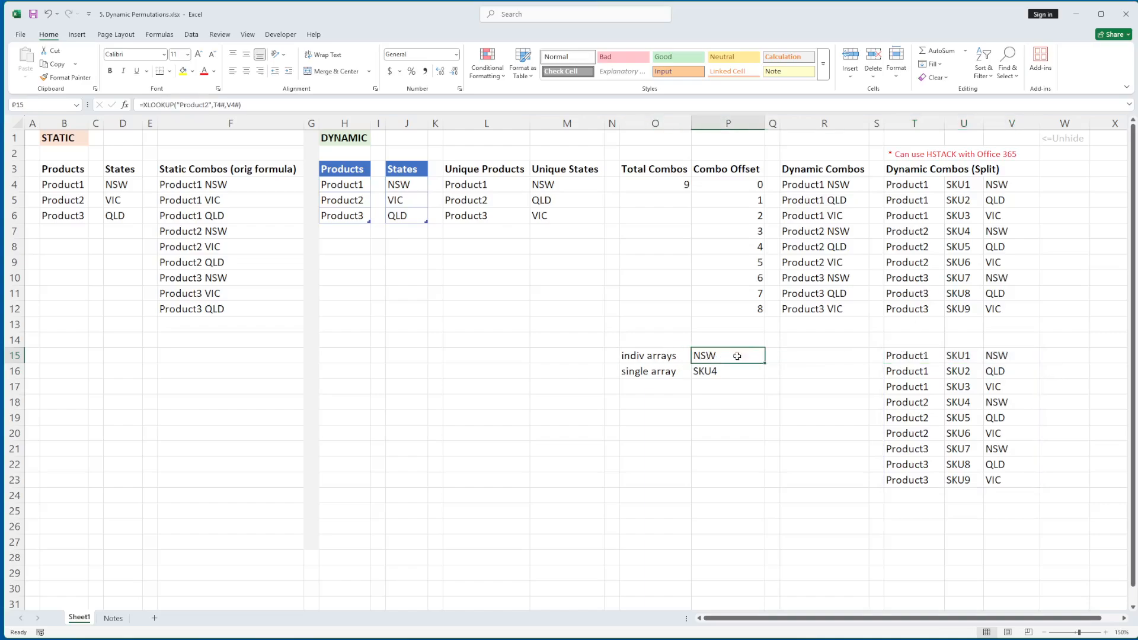
pyautogui.click(897, 189)
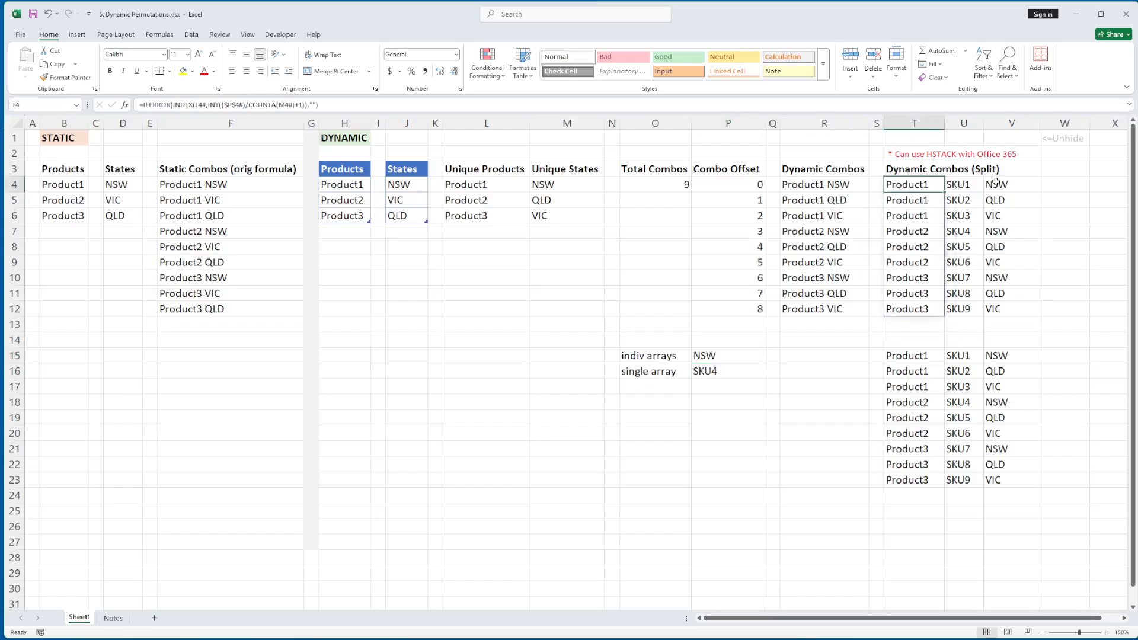
pyautogui.click(995, 184)
pyautogui.click(961, 187)
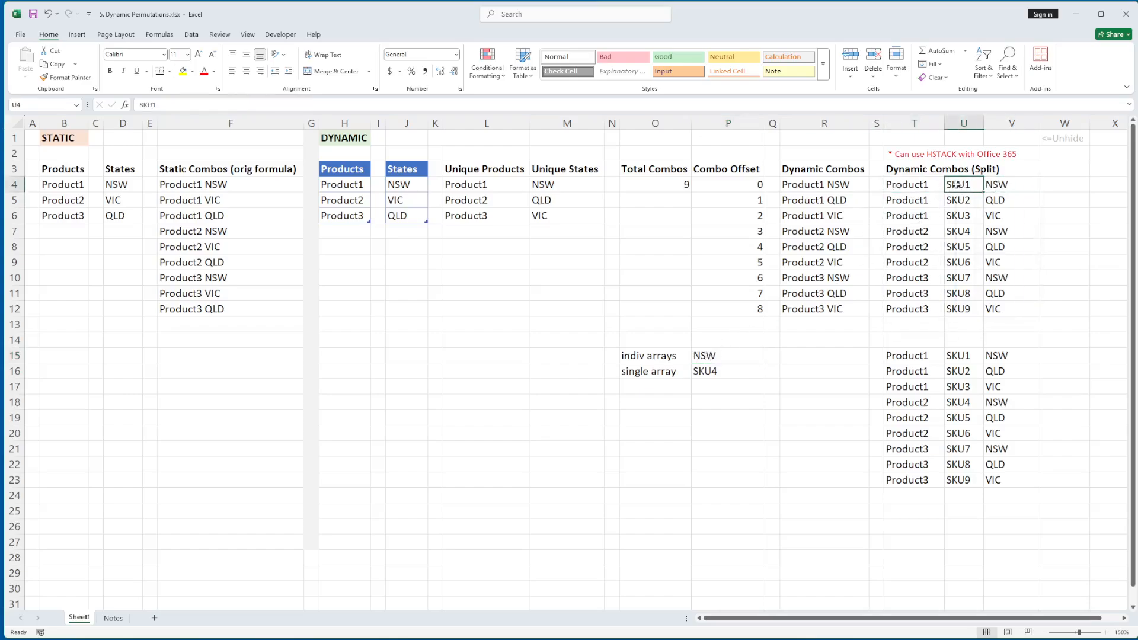
pyautogui.click(666, 359)
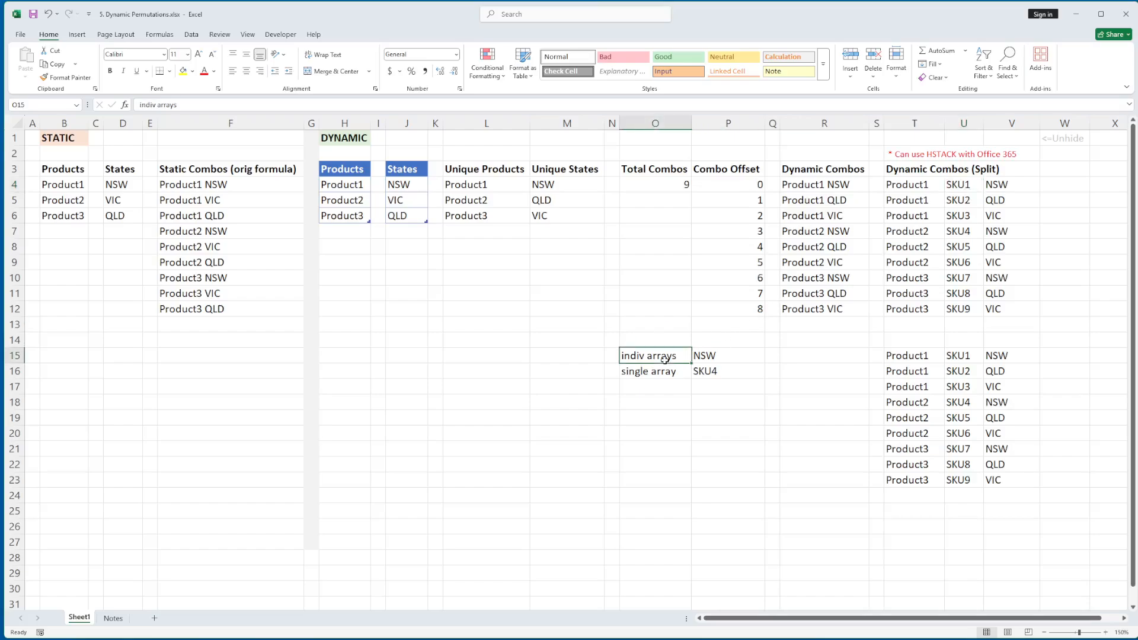
pyautogui.click(716, 355)
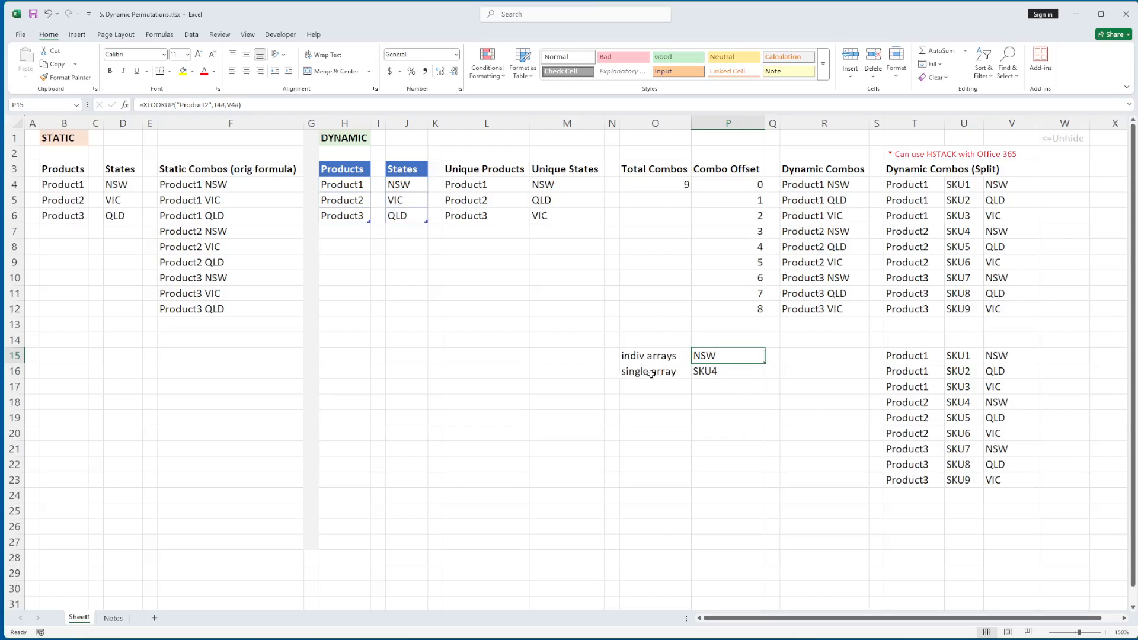
pyautogui.click(901, 357)
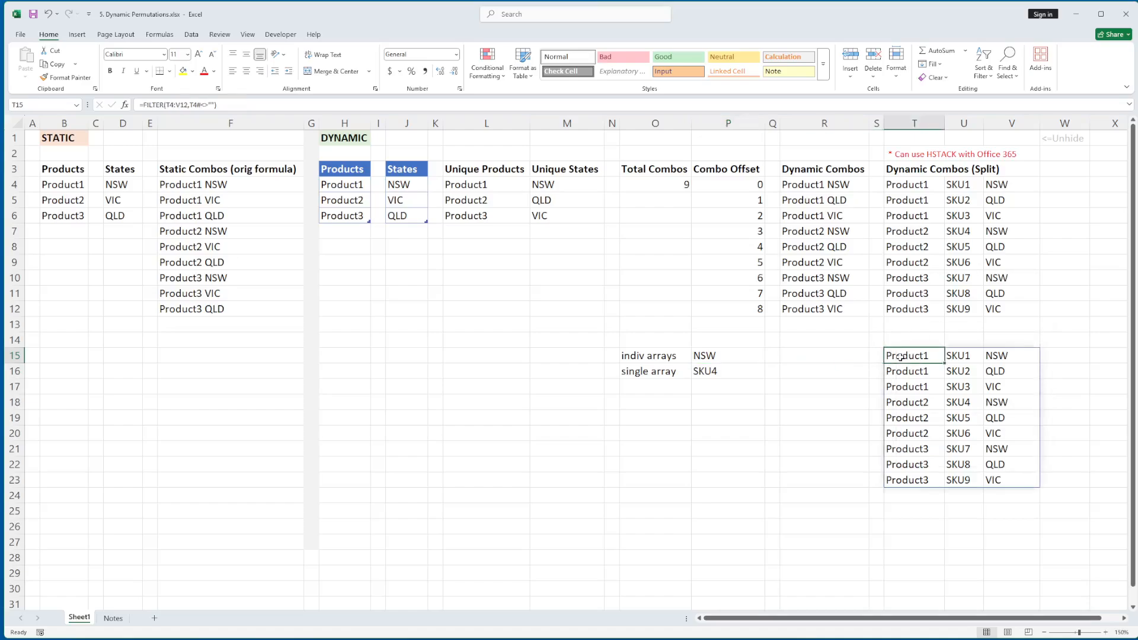
# - Change the return array in P16's XLOOKUP to column 3, giving INDEX(T15#,0,3)
pyautogui.click(715, 371)
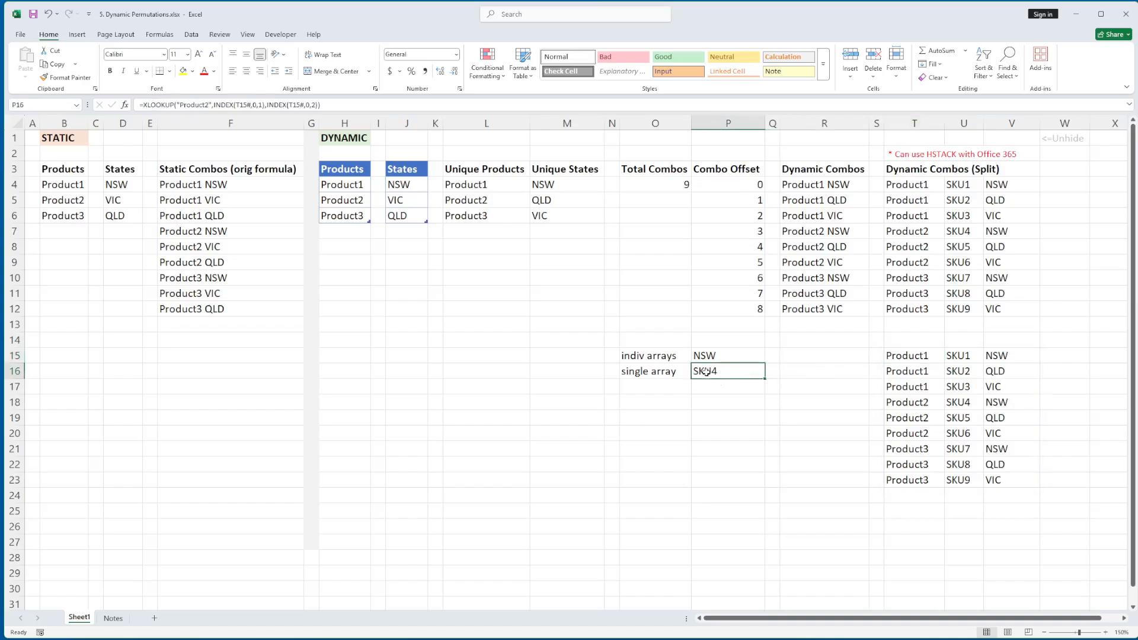
pyautogui.press('F2')
pyautogui.press('Left')
pyautogui.press('Left')
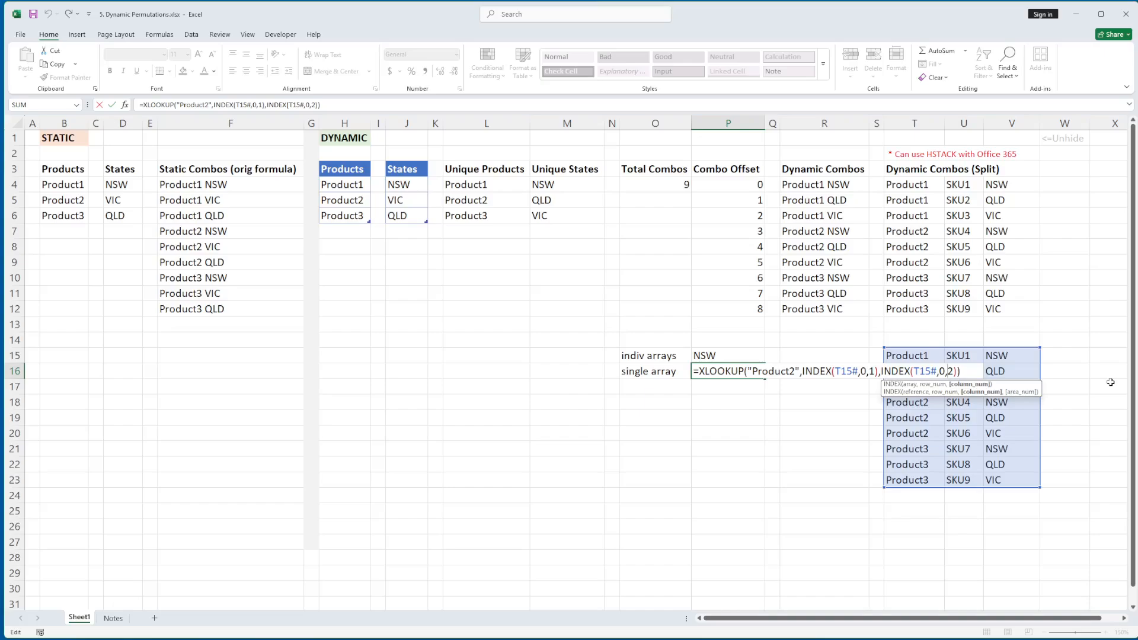
pyautogui.press('BackSpace')
pyautogui.write('3')
pyautogui.press('Return')
pyautogui.press('Up')
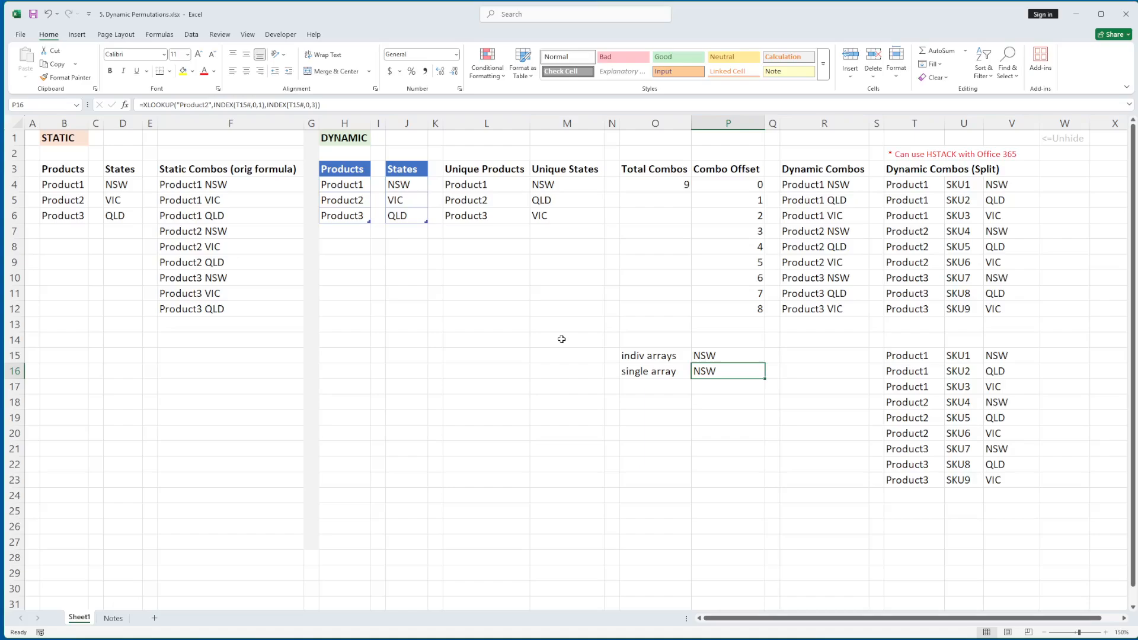
# - Select the range M14:P19 around the two XLOOKUP comparison rows
pyautogui.moveTo(562, 338); pyautogui.dragTo(747, 413)
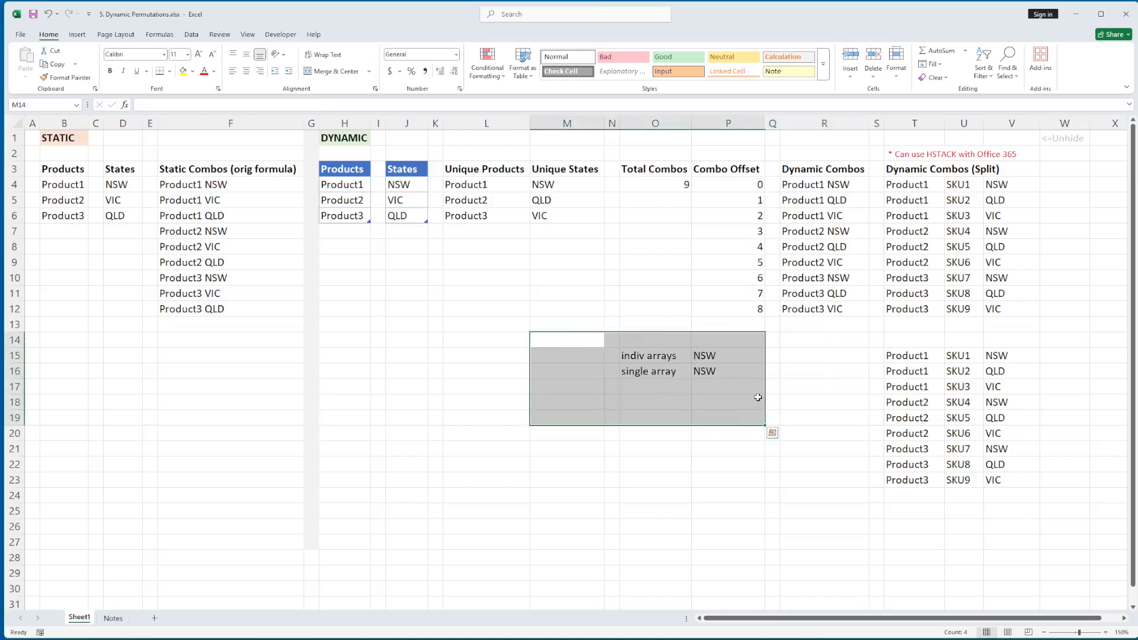